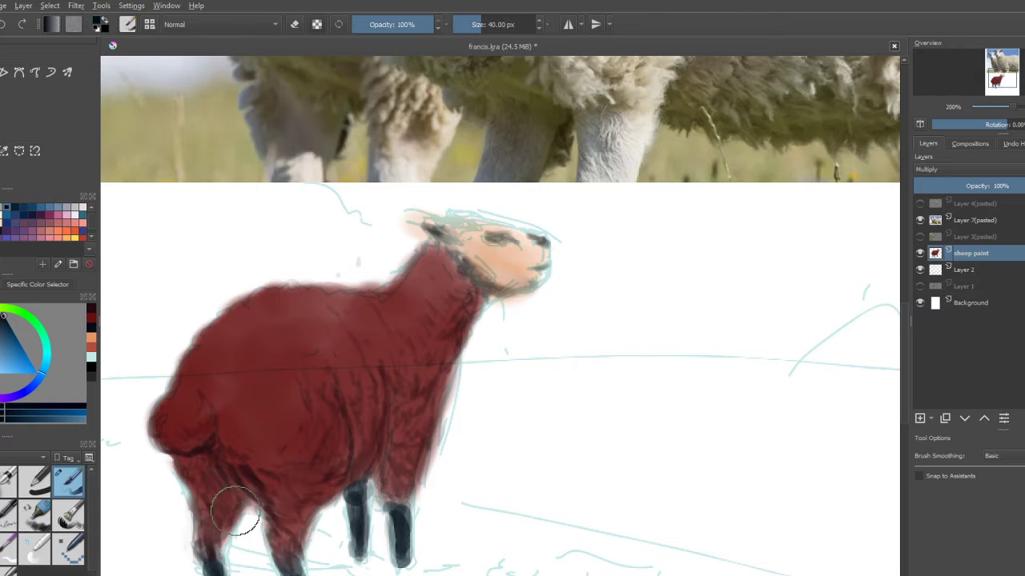
Step: Check the sheep paint without the Layer 2 sketch, then darken the nearer hind leg with the dark blue brush
{"action": "scroll", "coordinate": [686, 377], "scroll_direction": "down", "scroll_amount": 3}
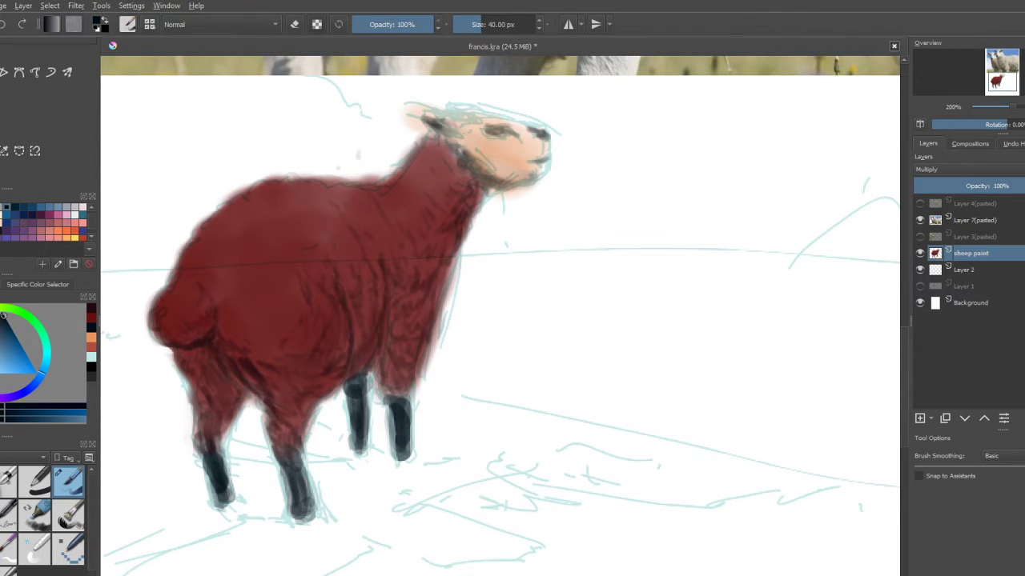
{"action": "left_click", "coordinate": [920, 270]}
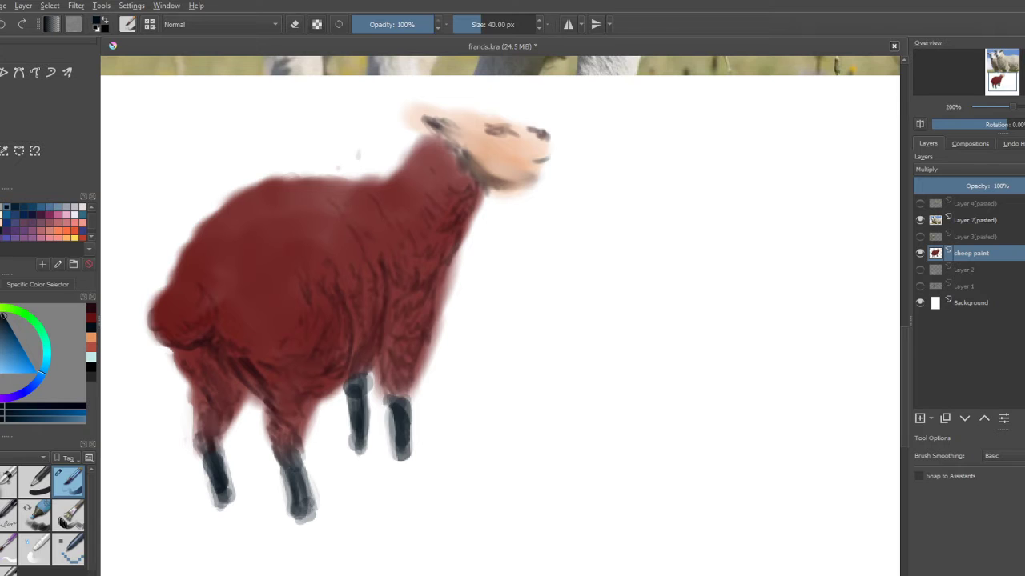
{"action": "left_click", "coordinate": [920, 270]}
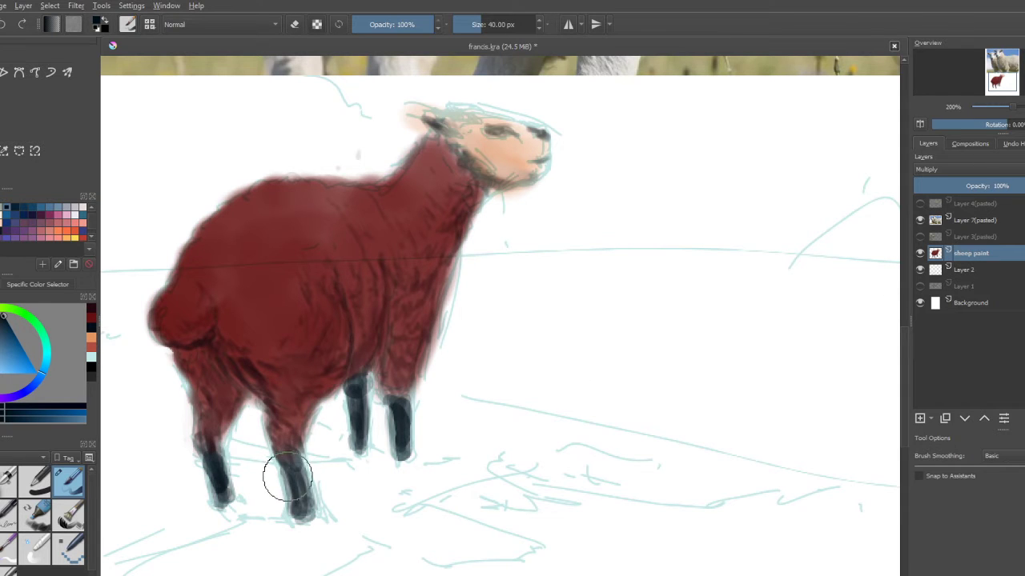
{"action": "mouse_move", "coordinate": [288, 472]}
{"action": "left_mouse_down"}
{"action": "mouse_move", "coordinate": [296, 490]}
{"action": "mouse_move", "coordinate": [297, 478]}
{"action": "left_mouse_up"}
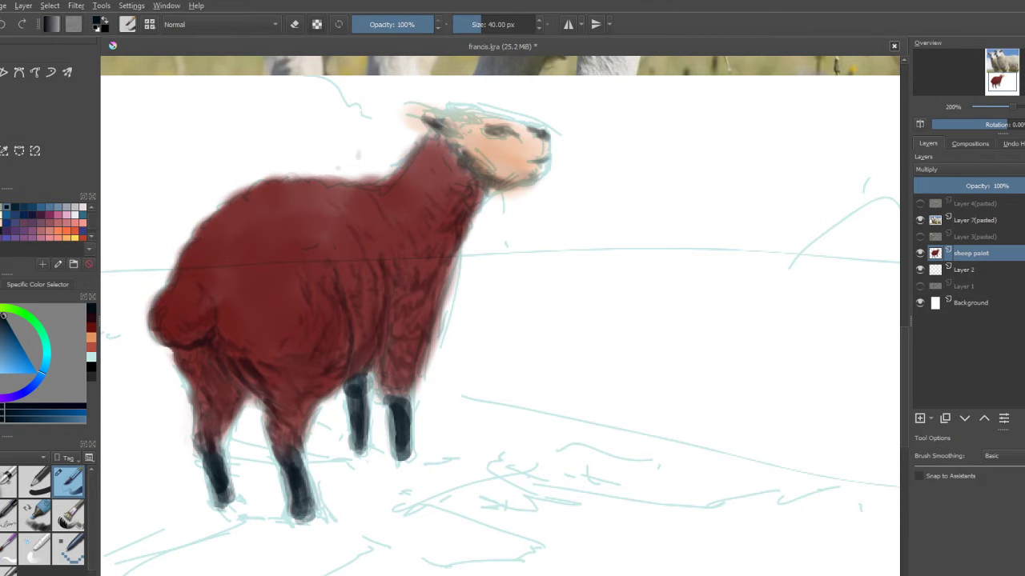
Step: Switch the sheep paint layer's visibility repeatedly to compare the painted shape with the sketch underneath
{"action": "left_click", "coordinate": [920, 253]}
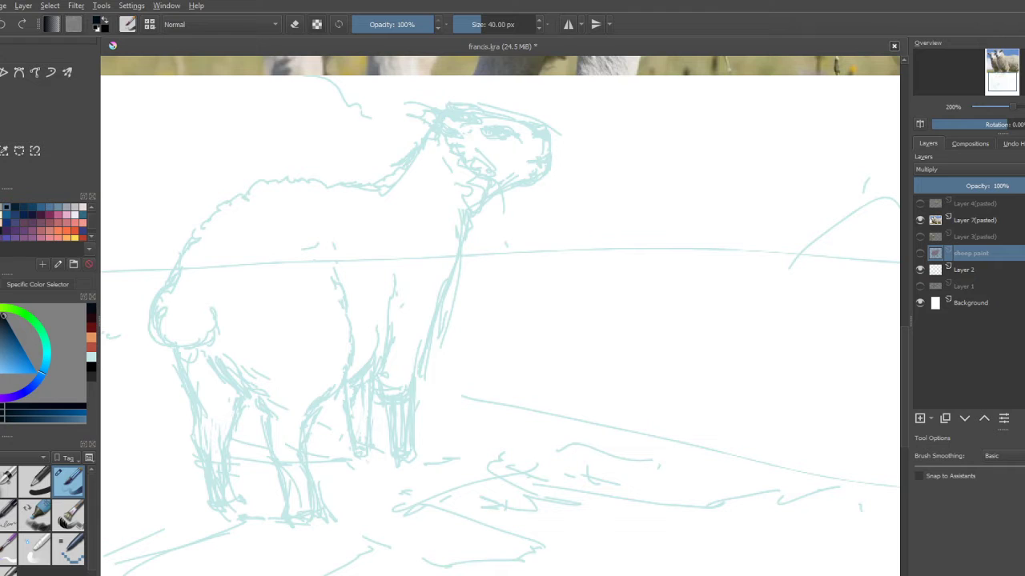
{"action": "left_click", "coordinate": [920, 253]}
{"action": "left_click", "coordinate": [920, 253]}
{"action": "left_click", "coordinate": [920, 253]}
{"action": "left_click", "coordinate": [920, 253]}
{"action": "left_click", "coordinate": [919, 253]}
Step: Darken the lower parts of both hind legs with dark blue strokes, up to the fleece edge
{"action": "mouse_move", "coordinate": [289, 481]}
{"action": "left_mouse_down"}
{"action": "mouse_move", "coordinate": [285, 470]}
{"action": "mouse_move", "coordinate": [299, 509]}
{"action": "left_mouse_up"}
{"action": "left_click_drag", "start_coordinate": [299, 463], "coordinate": [304, 511]}
{"action": "left_click_drag", "start_coordinate": [227, 490], "coordinate": [222, 489]}
{"action": "mouse_move", "coordinate": [221, 487]}
{"action": "left_mouse_down"}
{"action": "mouse_move", "coordinate": [220, 441]}
{"action": "mouse_move", "coordinate": [223, 493]}
{"action": "mouse_move", "coordinate": [208, 462]}
{"action": "mouse_move", "coordinate": [219, 500]}
{"action": "mouse_move", "coordinate": [213, 467]}
{"action": "mouse_move", "coordinate": [218, 490]}
{"action": "mouse_move", "coordinate": [203, 510]}
{"action": "left_mouse_up"}
{"action": "key", "text": "e"}
{"action": "key", "text": "e"}
{"action": "mouse_move", "coordinate": [217, 466]}
{"action": "left_mouse_down"}
{"action": "mouse_move", "coordinate": [214, 490]}
{"action": "mouse_move", "coordinate": [219, 457]}
{"action": "left_mouse_up"}
{"action": "left_click_drag", "start_coordinate": [221, 446], "coordinate": [221, 451]}
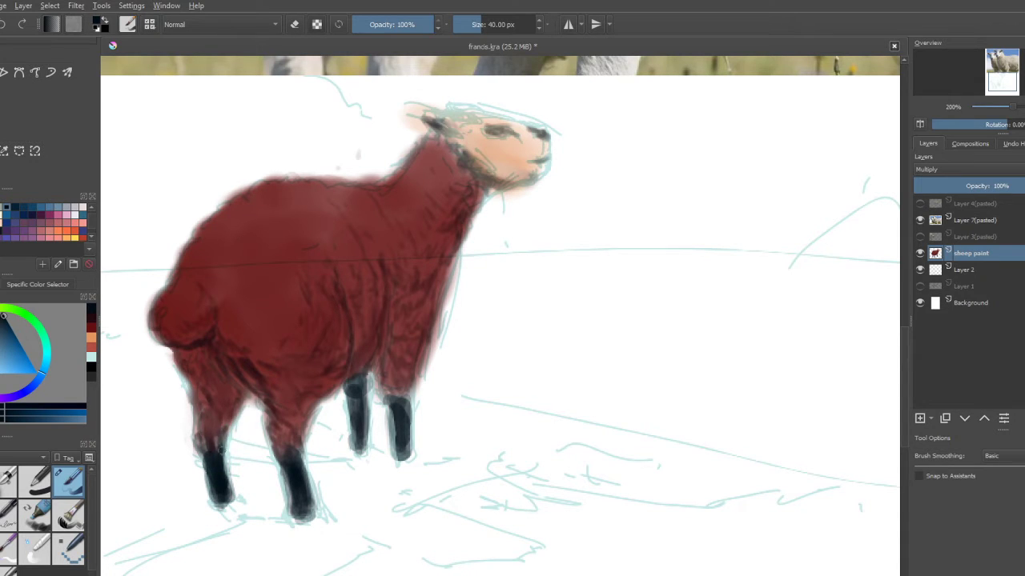
{"action": "left_click_drag", "start_coordinate": [283, 458], "coordinate": [282, 442]}
Step: Darken both lower front legs in dark blue and check them against the sketch with sheep paint hidden and shown
{"action": "mouse_move", "coordinate": [355, 402]}
{"action": "left_mouse_down"}
{"action": "mouse_move", "coordinate": [364, 377]}
{"action": "mouse_move", "coordinate": [364, 425]}
{"action": "left_mouse_up"}
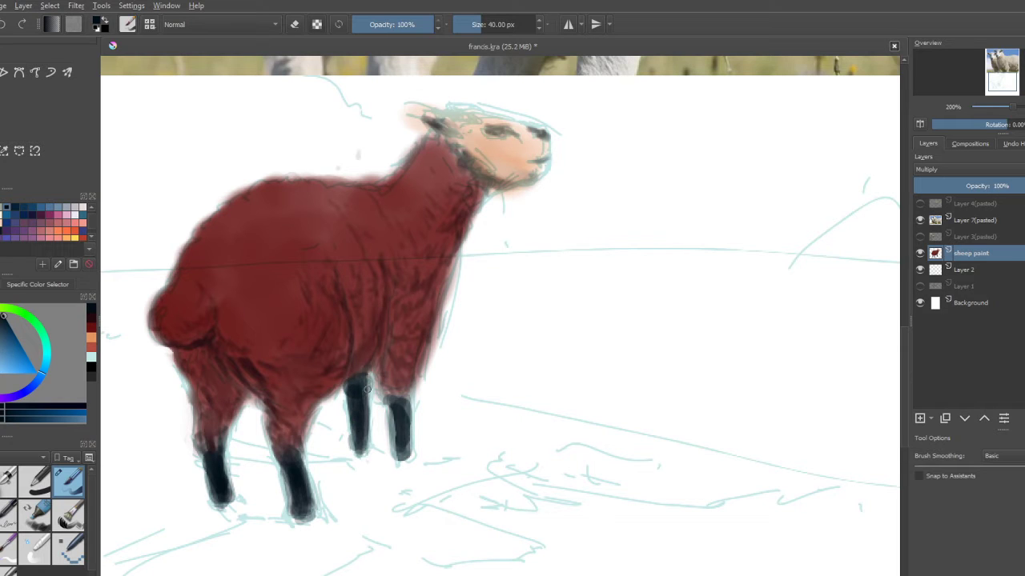
{"action": "left_click_drag", "start_coordinate": [394, 403], "coordinate": [398, 456]}
{"action": "left_click_drag", "start_coordinate": [395, 405], "coordinate": [395, 411]}
{"action": "left_click_drag", "start_coordinate": [392, 411], "coordinate": [389, 407]}
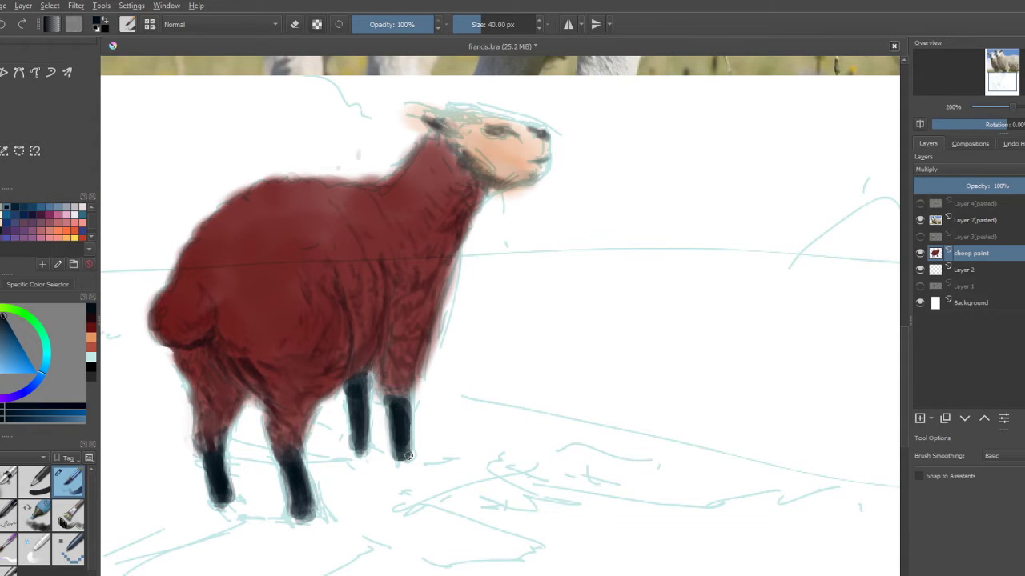
{"action": "left_click", "coordinate": [919, 253]}
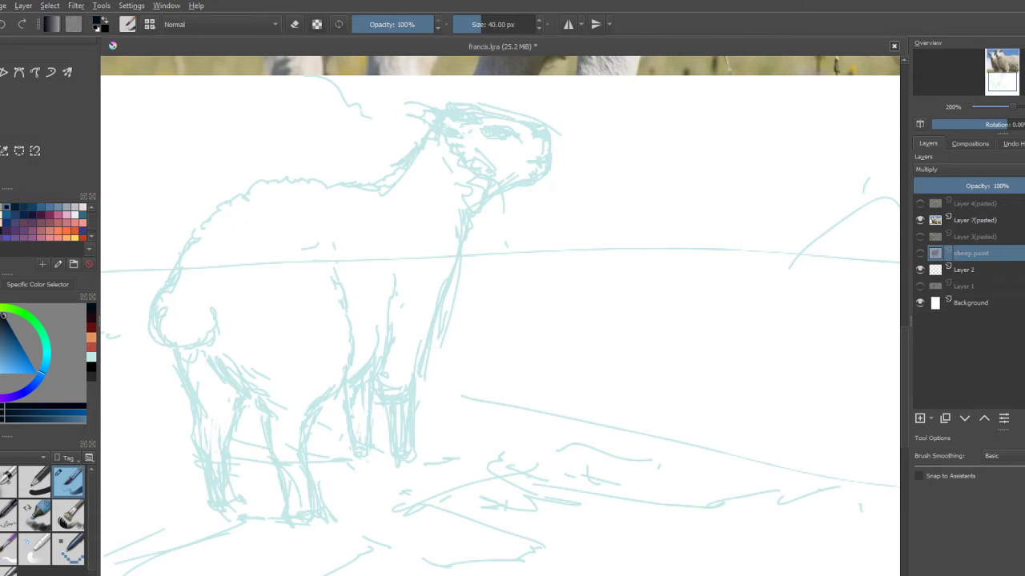
{"action": "left_click", "coordinate": [920, 253]}
{"action": "left_click", "coordinate": [919, 253]}
{"action": "left_click", "coordinate": [920, 253]}
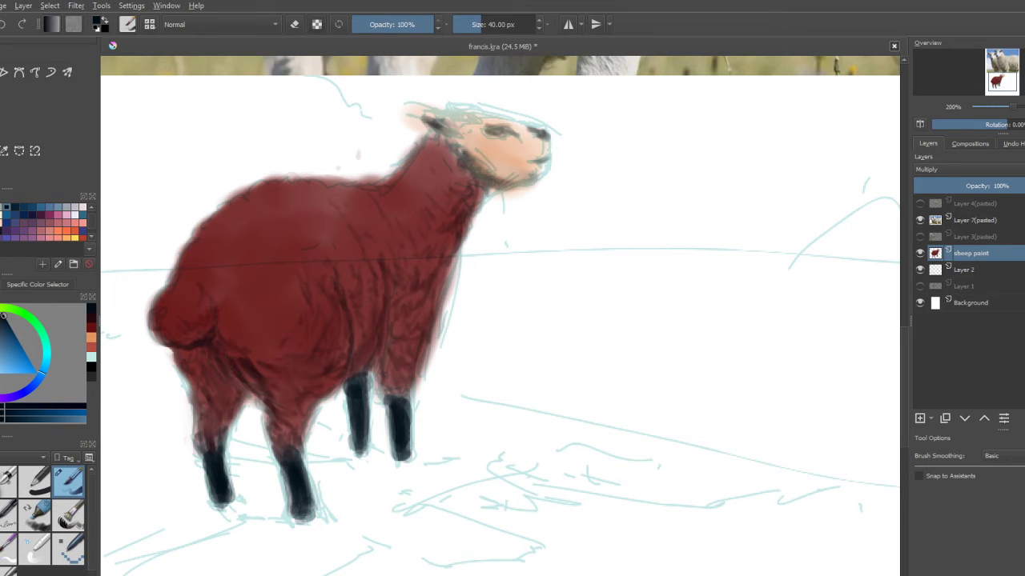
Step: Shade the top of the far front leg in dark maroon and the near front leg's knee in dark blue
{"action": "left_click", "coordinate": [92, 329]}
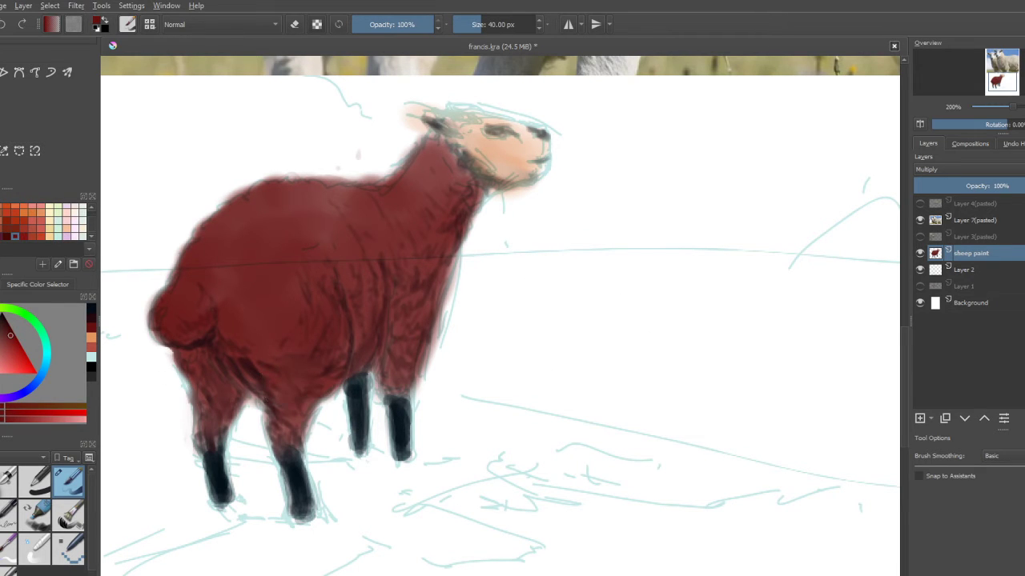
{"action": "left_click", "coordinate": [91, 319]}
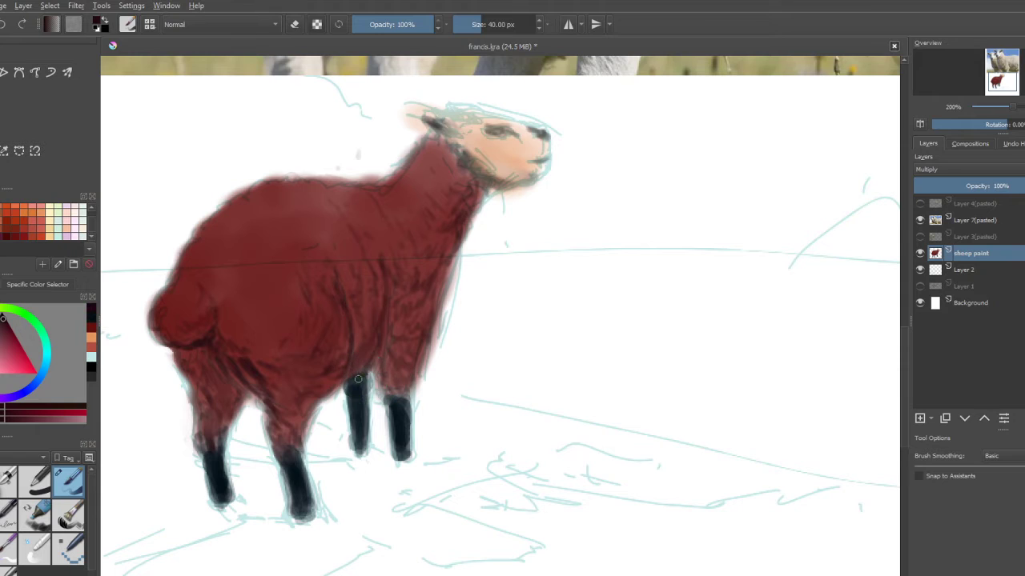
{"action": "left_click_drag", "start_coordinate": [353, 381], "coordinate": [362, 395]}
{"action": "left_click", "coordinate": [91, 318]}
{"action": "left_click_drag", "start_coordinate": [402, 400], "coordinate": [393, 396]}
Step: Erase the blurry paint outside the outline along the near front leg and chest and below the chin
{"action": "key", "text": "e"}
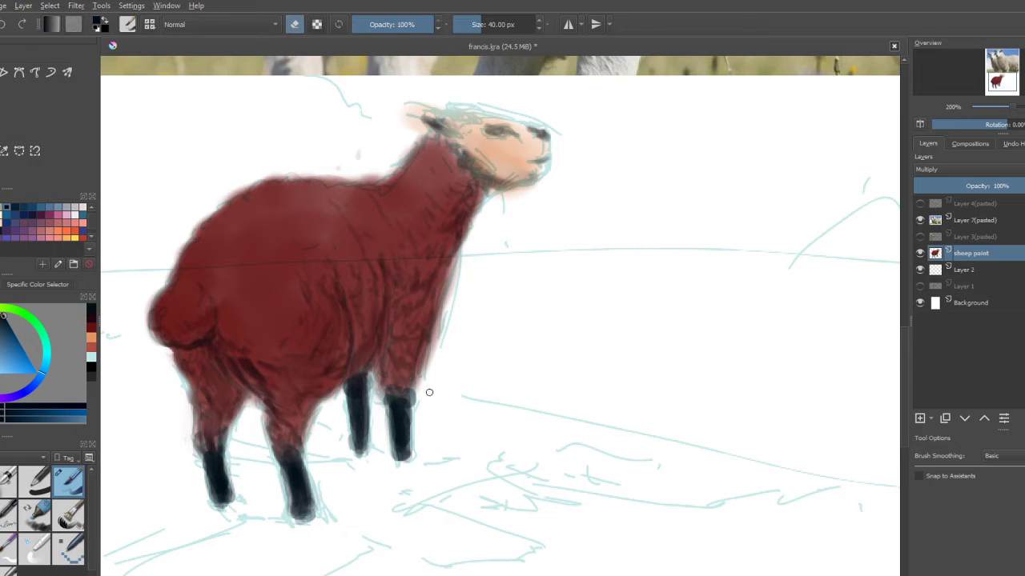
{"action": "left_click_drag", "start_coordinate": [427, 382], "coordinate": [448, 278]}
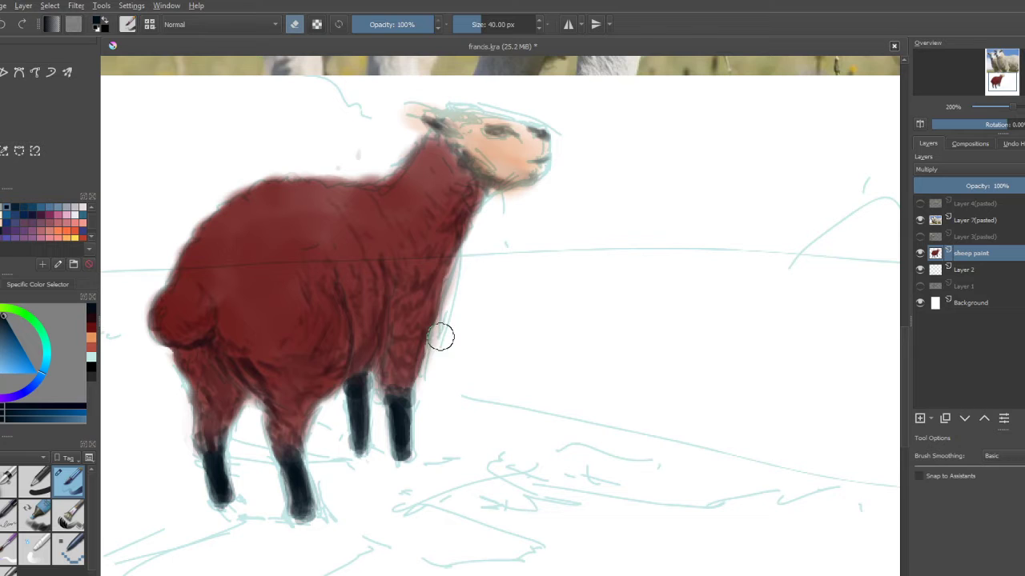
{"action": "mouse_move", "coordinate": [414, 376]}
{"action": "left_mouse_down"}
{"action": "mouse_move", "coordinate": [440, 342]}
{"action": "mouse_move", "coordinate": [456, 347]}
{"action": "mouse_move", "coordinate": [449, 324]}
{"action": "mouse_move", "coordinate": [443, 332]}
{"action": "mouse_move", "coordinate": [467, 253]}
{"action": "left_mouse_up"}
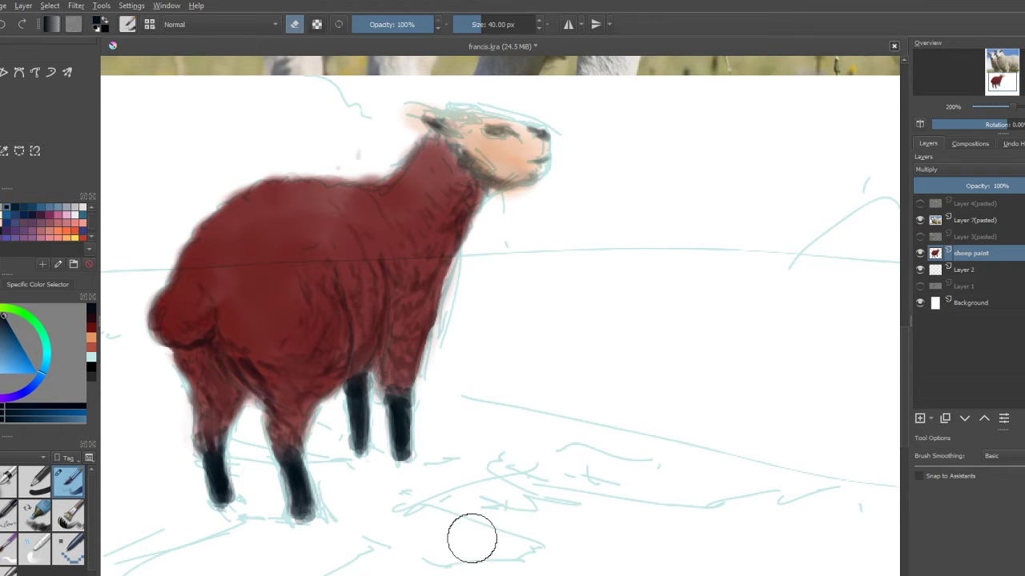
{"action": "mouse_move", "coordinate": [517, 221]}
{"action": "left_mouse_down"}
{"action": "mouse_move", "coordinate": [519, 206]}
{"action": "mouse_move", "coordinate": [506, 204]}
{"action": "left_mouse_up"}
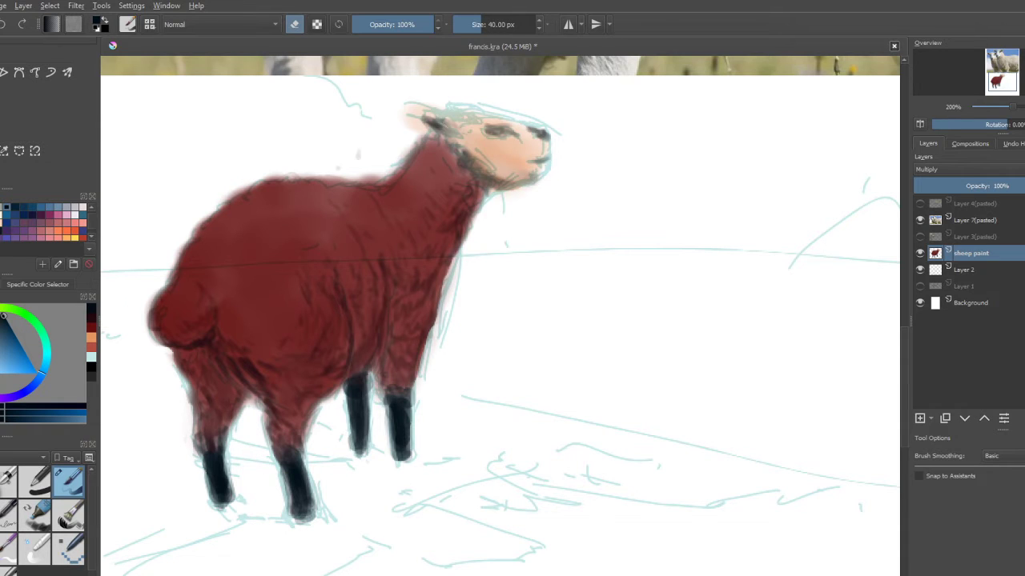
{"action": "key", "text": "e"}
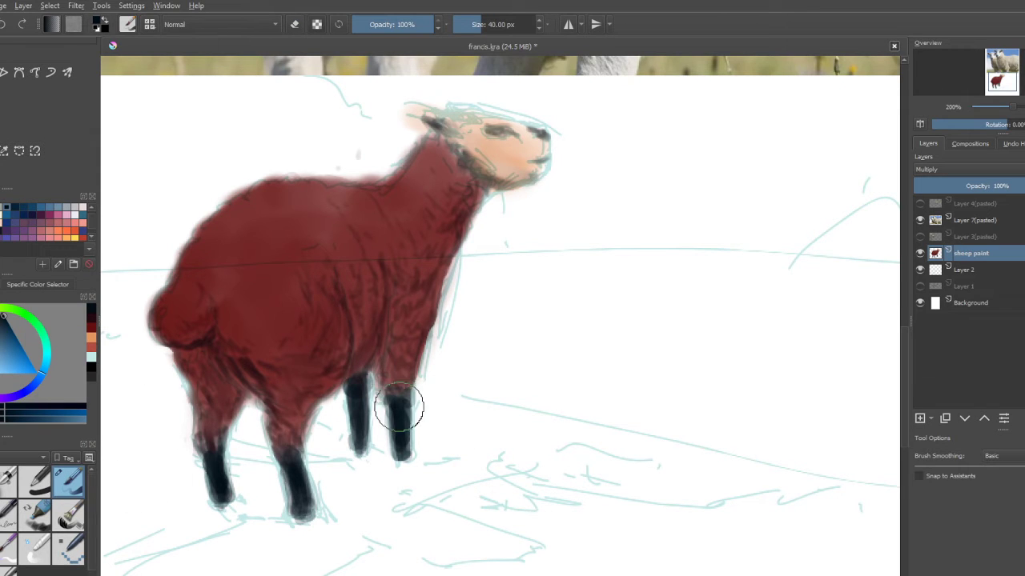
Step: Darken the knees of the front legs, blending the near one into the fleece with a dark maroon sampled from the body
{"action": "mouse_move", "coordinate": [358, 404]}
{"action": "left_mouse_down"}
{"action": "mouse_move", "coordinate": [407, 406]}
{"action": "mouse_move", "coordinate": [397, 409]}
{"action": "mouse_move", "coordinate": [388, 386]}
{"action": "mouse_move", "coordinate": [396, 407]}
{"action": "mouse_move", "coordinate": [404, 393]}
{"action": "mouse_move", "coordinate": [405, 442]}
{"action": "mouse_move", "coordinate": [389, 397]}
{"action": "left_mouse_up"}
{"action": "left_click_drag", "start_coordinate": [389, 392], "coordinate": [385, 387]}
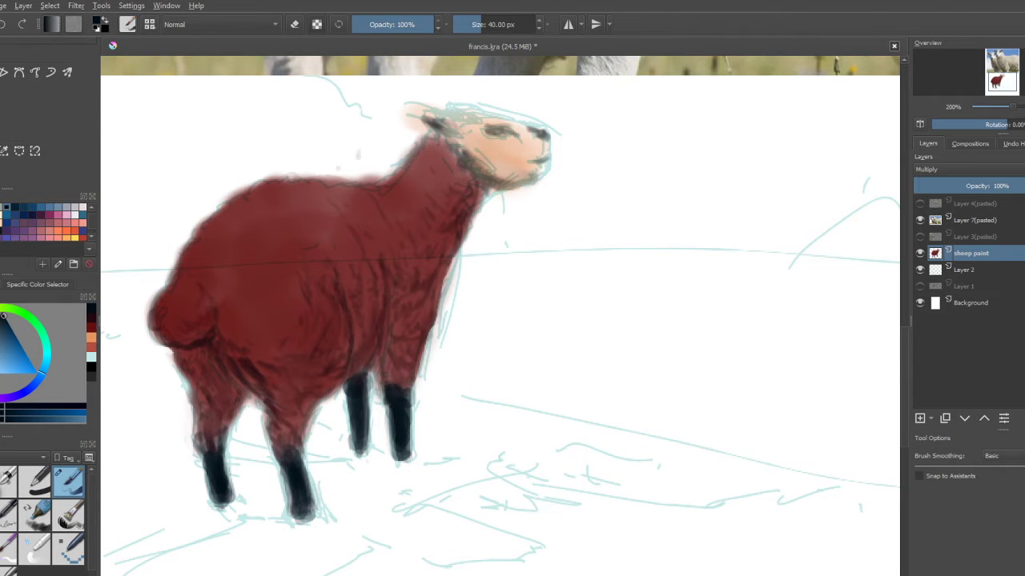
{"action": "left_click", "coordinate": [238, 365], "text": "ctrl"}
{"action": "mouse_move", "coordinate": [403, 386]}
{"action": "left_mouse_down"}
{"action": "mouse_move", "coordinate": [391, 391]}
{"action": "mouse_move", "coordinate": [395, 379]}
{"action": "mouse_move", "coordinate": [407, 389]}
{"action": "left_mouse_up"}
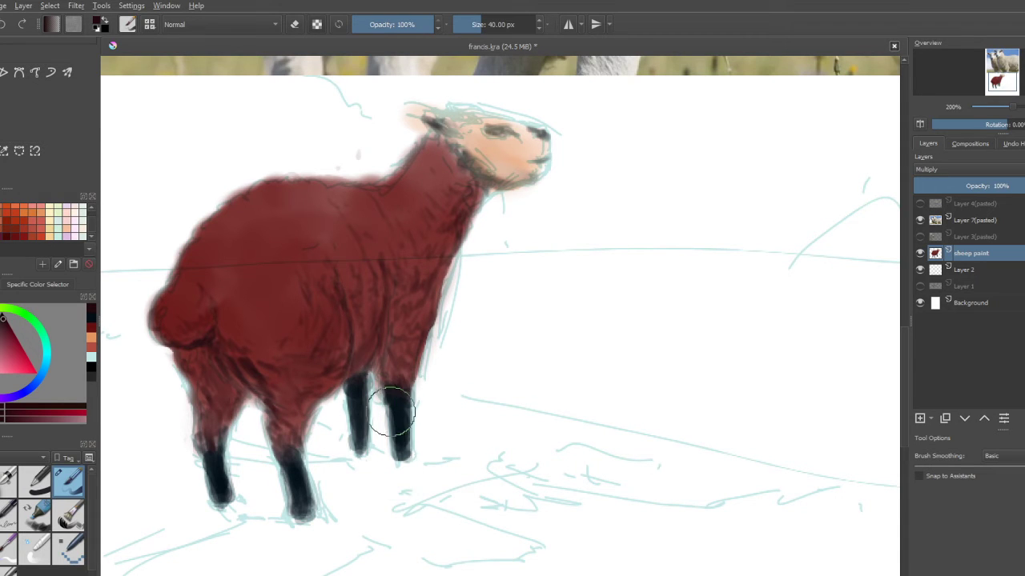
Step: Erase the stray paint around the sheep's back and ear with a 7.5 px brush
{"action": "left_click", "coordinate": [2, 515]}
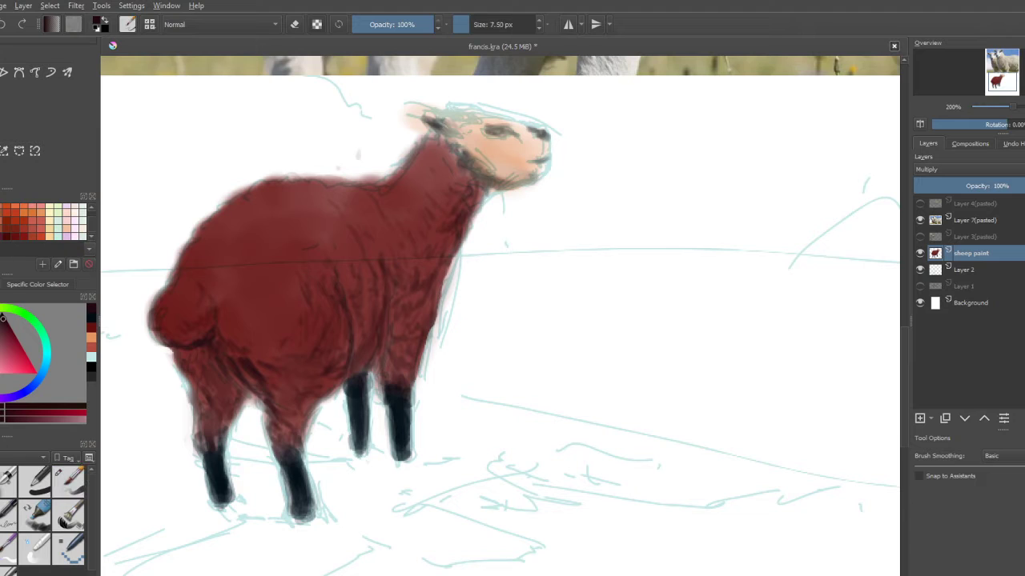
{"action": "key", "text": "e"}
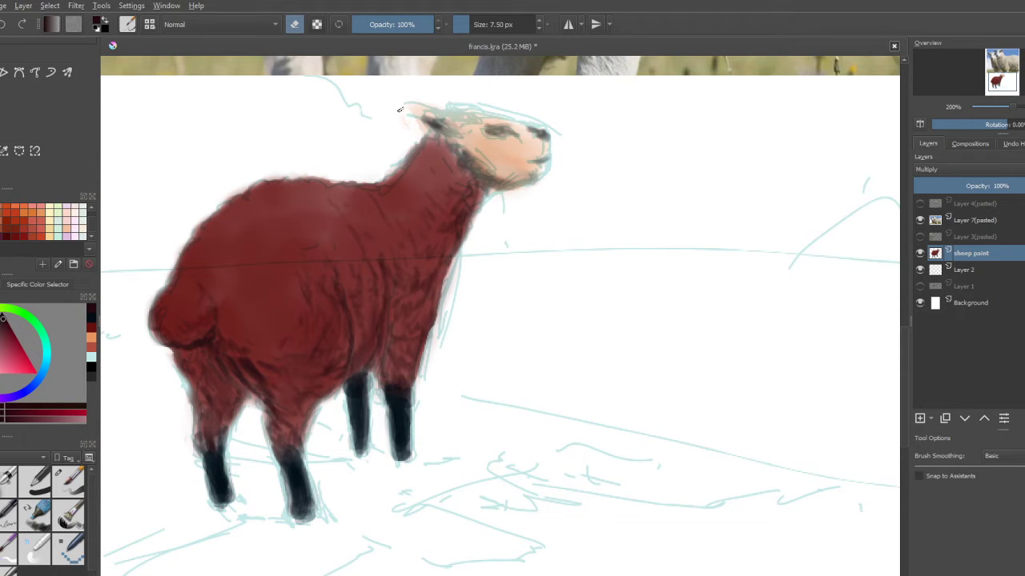
{"action": "mouse_move", "coordinate": [409, 114]}
{"action": "left_mouse_down"}
{"action": "mouse_move", "coordinate": [434, 104]}
{"action": "mouse_move", "coordinate": [405, 103]}
{"action": "left_mouse_up"}
{"action": "key", "text": "e"}
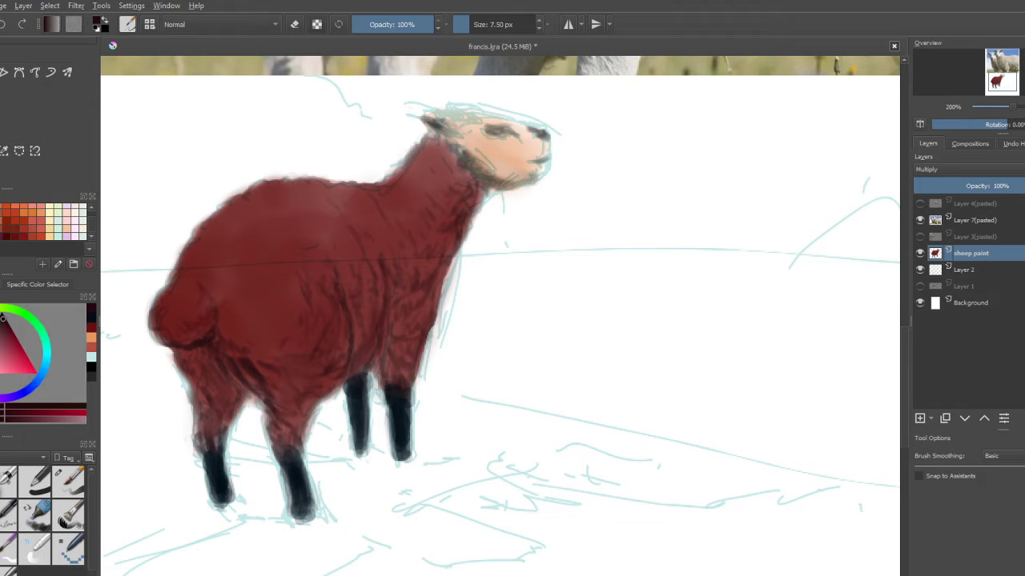
Step: Shade the throat and near front leg in dark maroon with a 15 px brush, and add red along the chest
{"action": "left_click", "coordinate": [8, 550]}
{"action": "left_click_drag", "start_coordinate": [486, 199], "coordinate": [483, 205]}
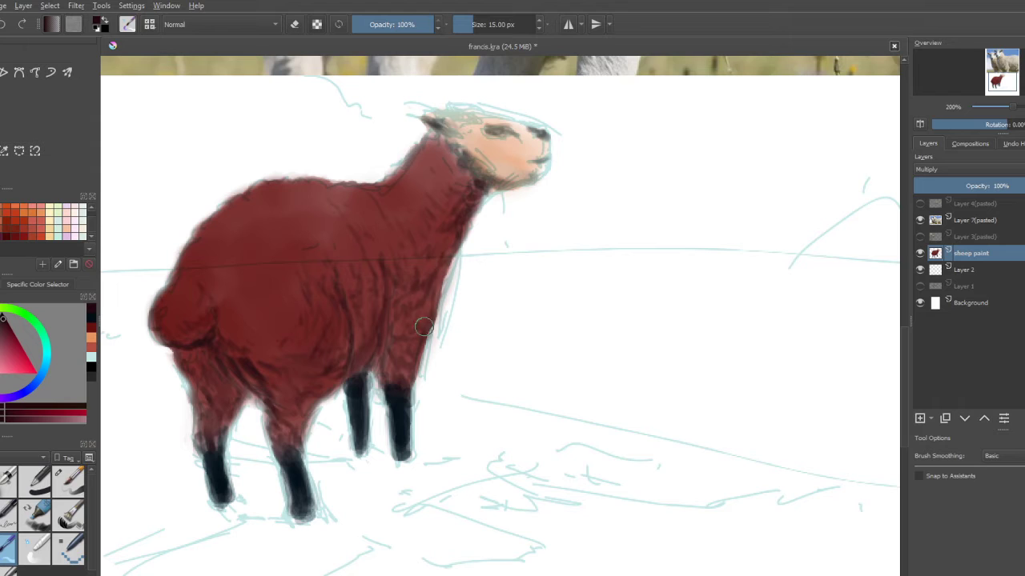
{"action": "mouse_move", "coordinate": [424, 330]}
{"action": "left_mouse_down"}
{"action": "mouse_move", "coordinate": [414, 345]}
{"action": "mouse_move", "coordinate": [410, 360]}
{"action": "mouse_move", "coordinate": [393, 375]}
{"action": "mouse_move", "coordinate": [379, 340]}
{"action": "left_mouse_up"}
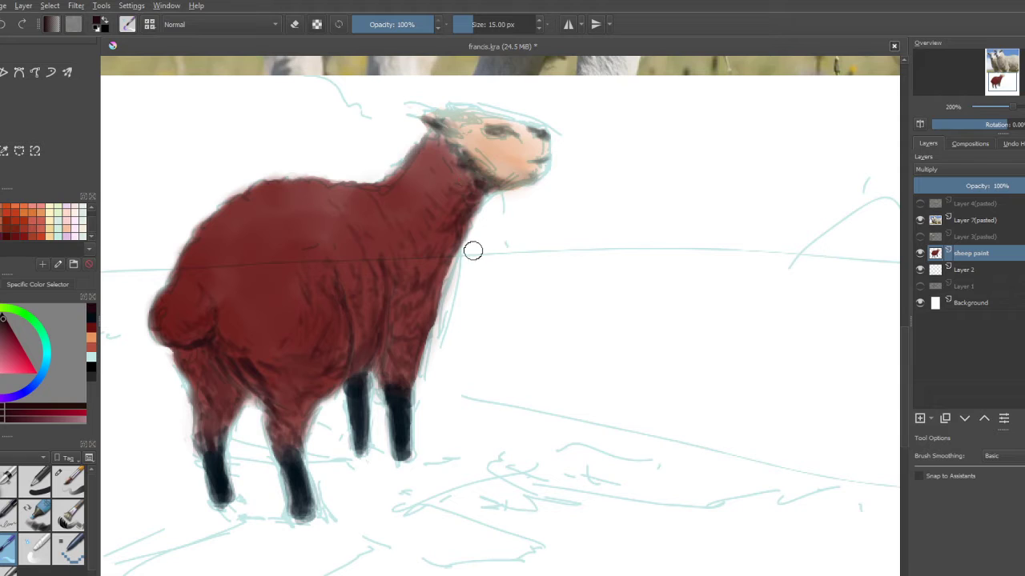
{"action": "left_click", "coordinate": [14, 237]}
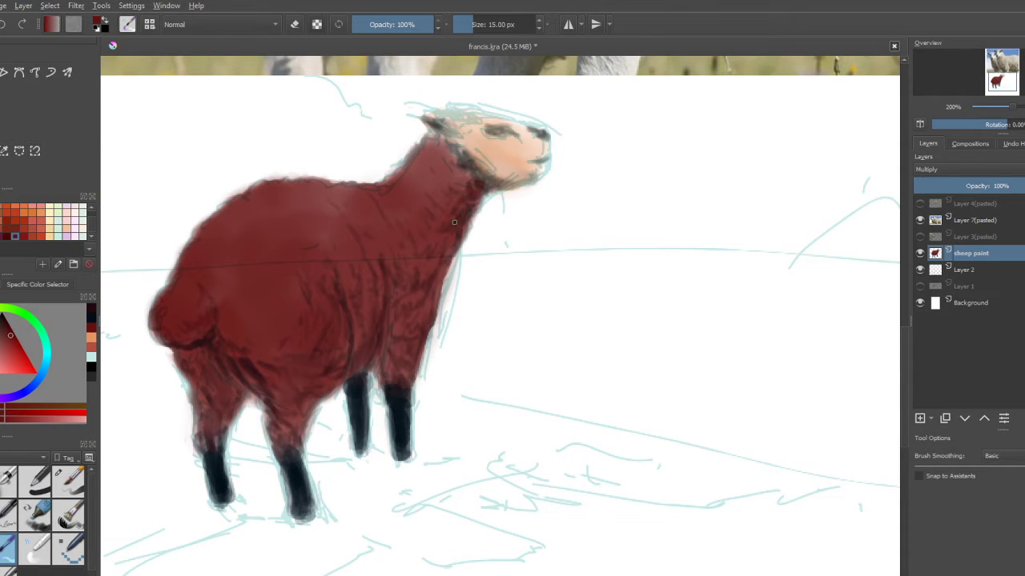
{"action": "left_click_drag", "start_coordinate": [452, 239], "coordinate": [459, 290]}
Step: Deepen the shadows on the hind legs, belly and chest in dark blue, enlarging the brush to 46 px
{"action": "left_click", "coordinate": [91, 328]}
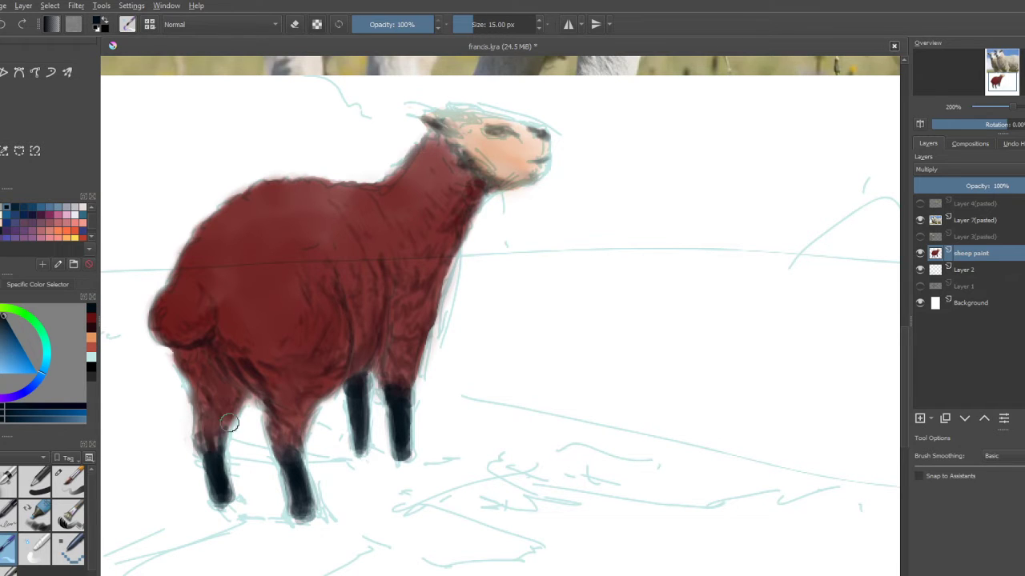
{"action": "left_click_drag", "start_coordinate": [250, 382], "coordinate": [238, 379]}
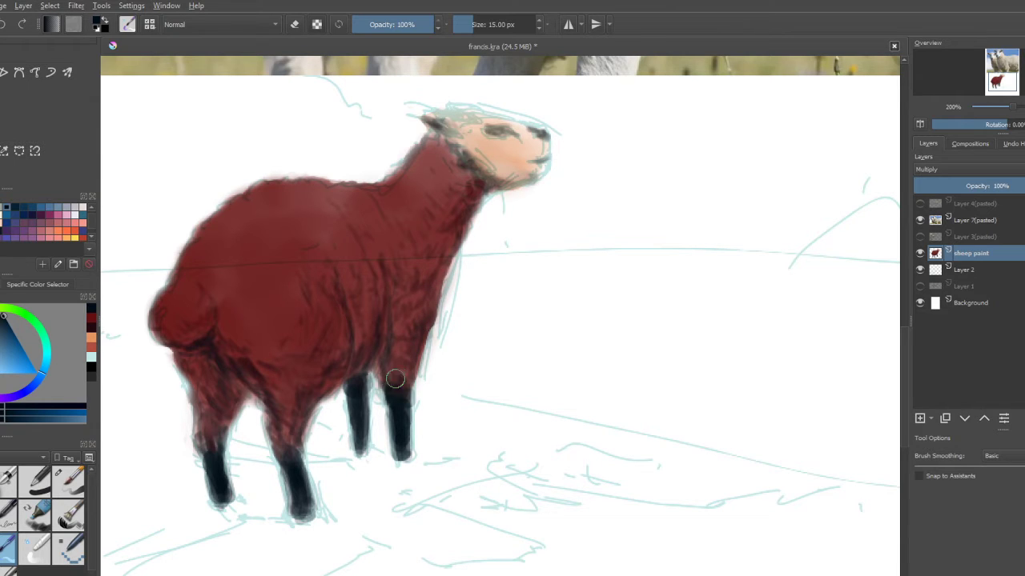
{"action": "key", "text": "/"}
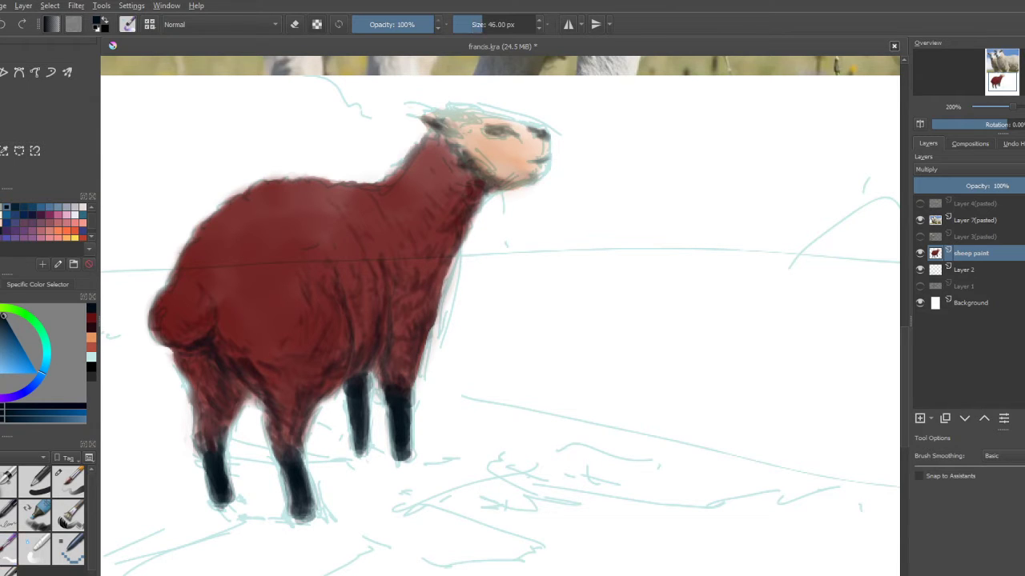
{"action": "left_click_drag", "start_coordinate": [239, 380], "coordinate": [234, 358]}
{"action": "left_click_drag", "start_coordinate": [273, 420], "coordinate": [280, 446]}
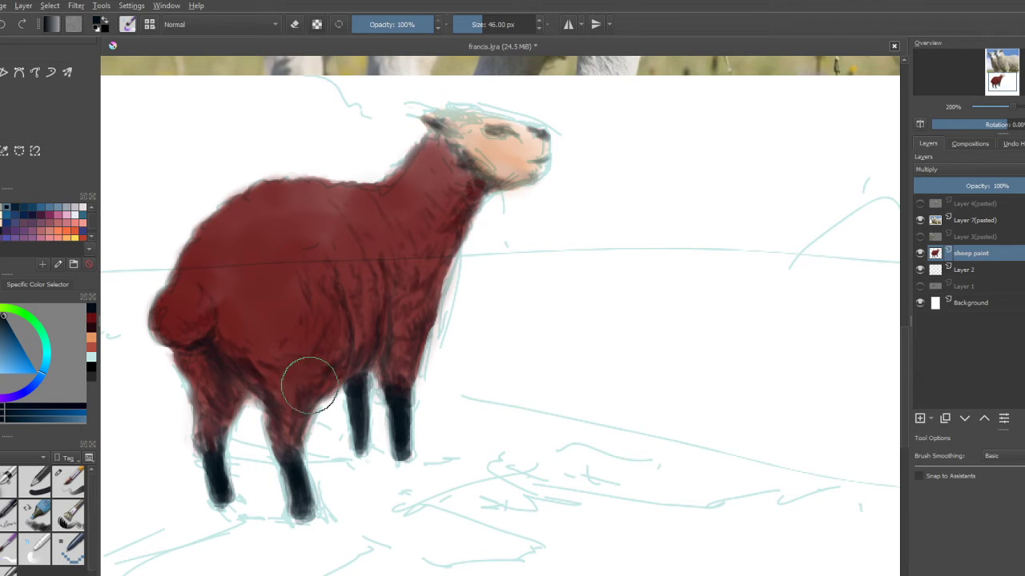
{"action": "mouse_move", "coordinate": [339, 373]}
{"action": "left_mouse_down"}
{"action": "mouse_move", "coordinate": [353, 340]}
{"action": "mouse_move", "coordinate": [375, 351]}
{"action": "mouse_move", "coordinate": [376, 330]}
{"action": "mouse_move", "coordinate": [393, 368]}
{"action": "mouse_move", "coordinate": [419, 297]}
{"action": "mouse_move", "coordinate": [473, 221]}
{"action": "mouse_move", "coordinate": [465, 212]}
{"action": "mouse_move", "coordinate": [489, 197]}
{"action": "left_mouse_up"}
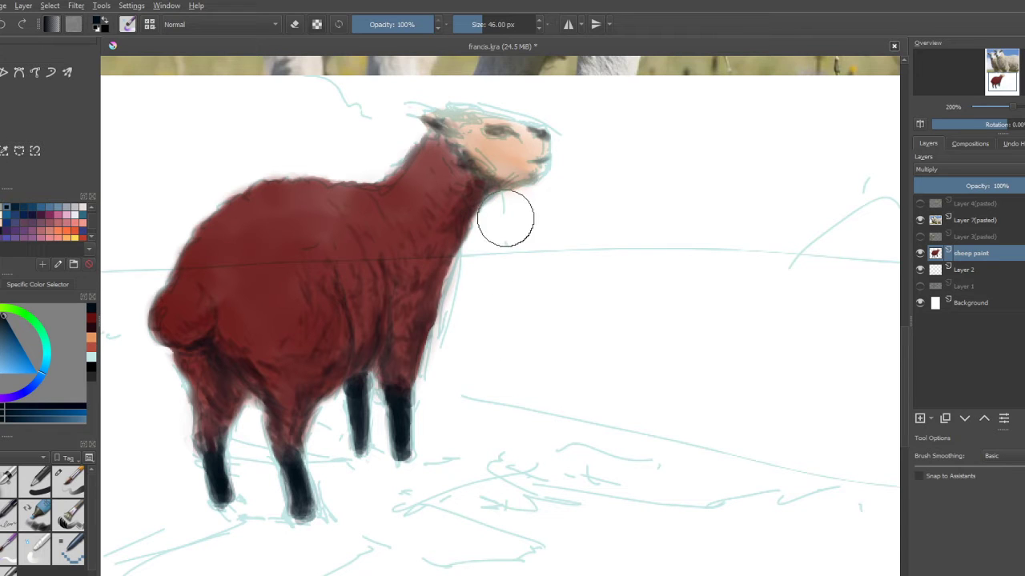
{"action": "key", "text": "e"}
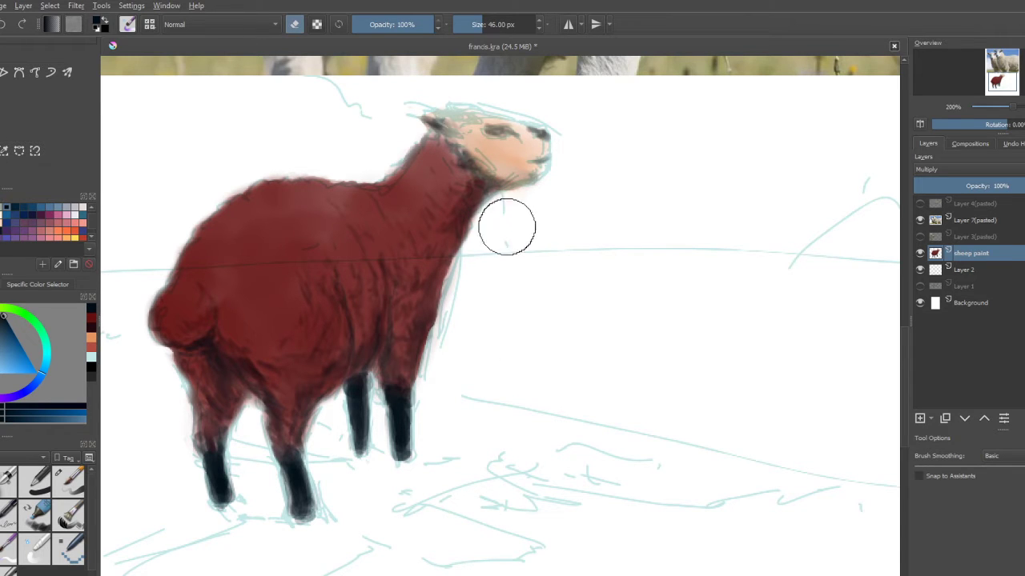
{"action": "key", "text": "e"}
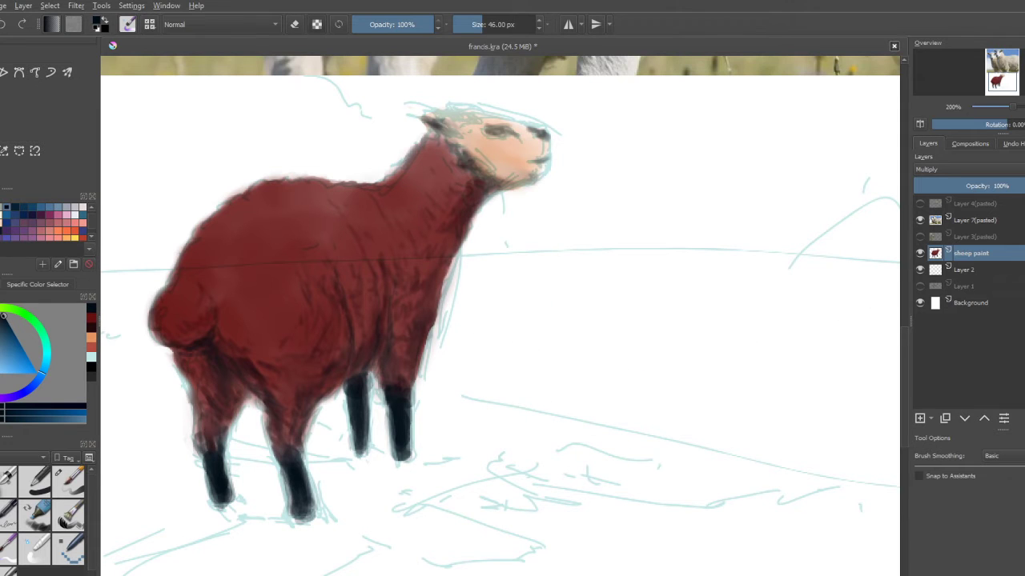
Step: Hide and show Layer 2 and sheep paint to review the painted sheep with and without the sketch
{"action": "left_click", "coordinate": [920, 270]}
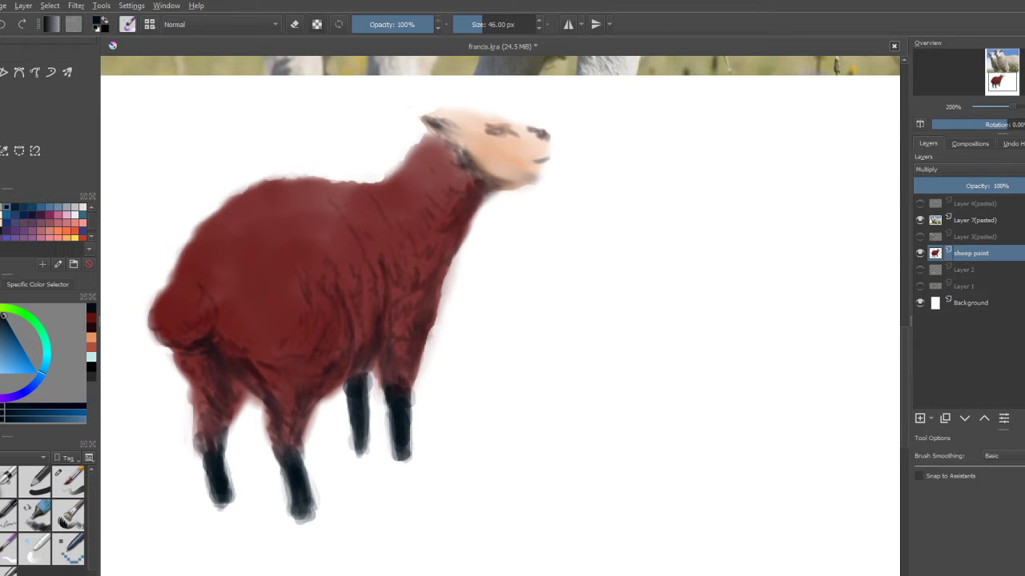
{"action": "left_click", "coordinate": [920, 253]}
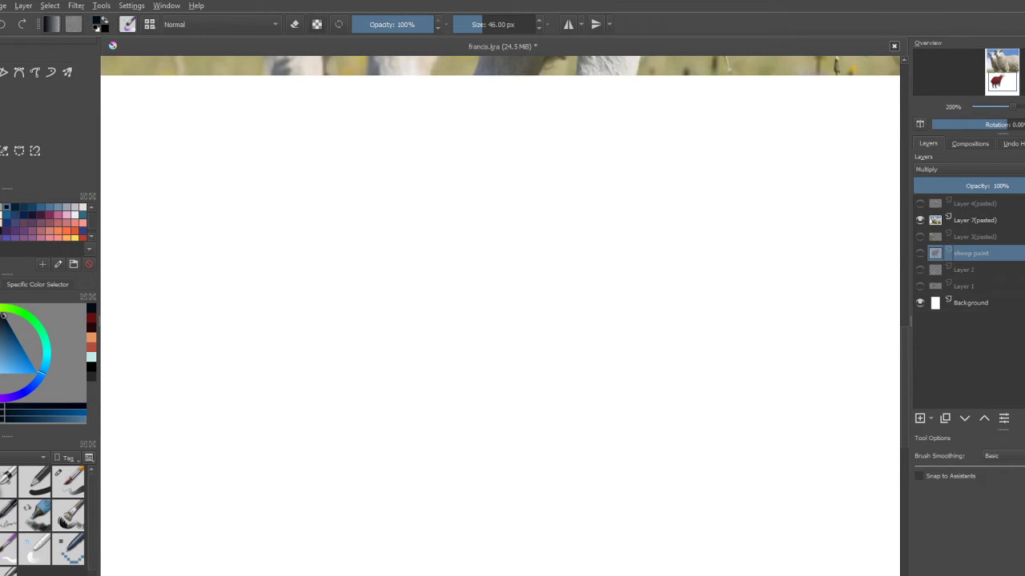
{"action": "left_click", "coordinate": [920, 270]}
{"action": "left_click", "coordinate": [920, 253]}
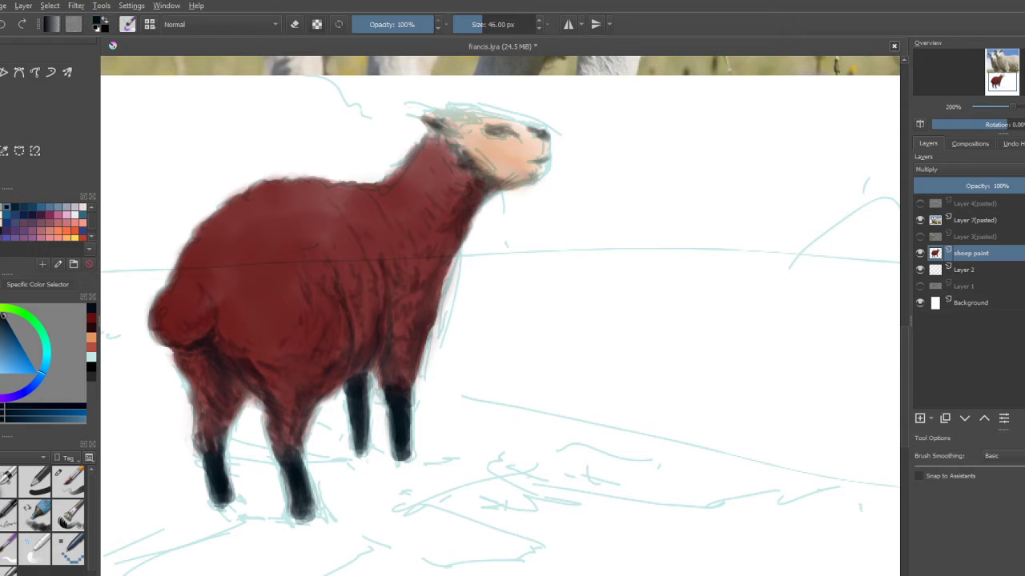
Step: Add a new layer directly beneath the sheep paint layer and rename it bg
{"action": "left_click", "coordinate": [68, 482]}
{"action": "key", "text": "e"}
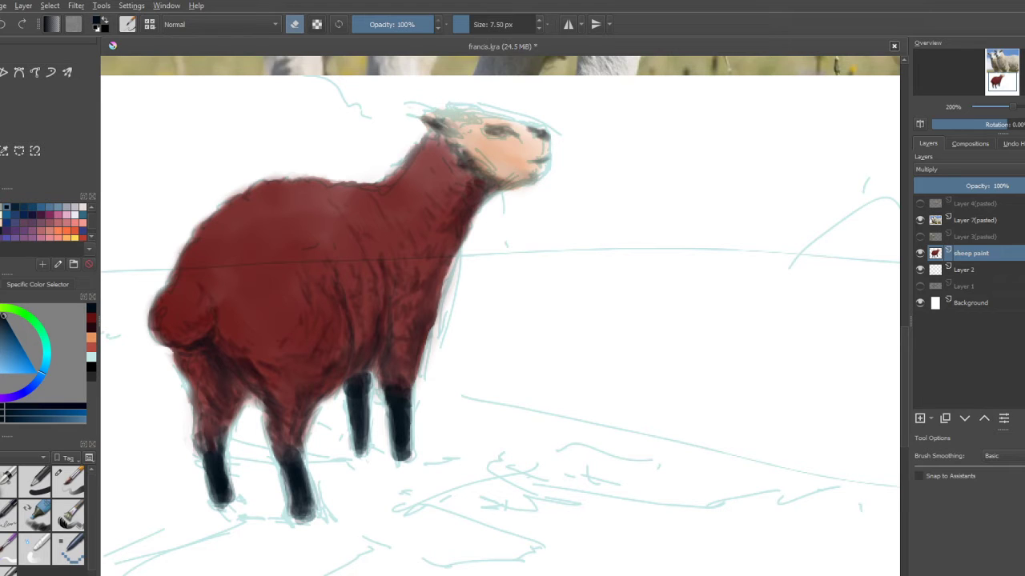
{"action": "key", "text": "Insert"}
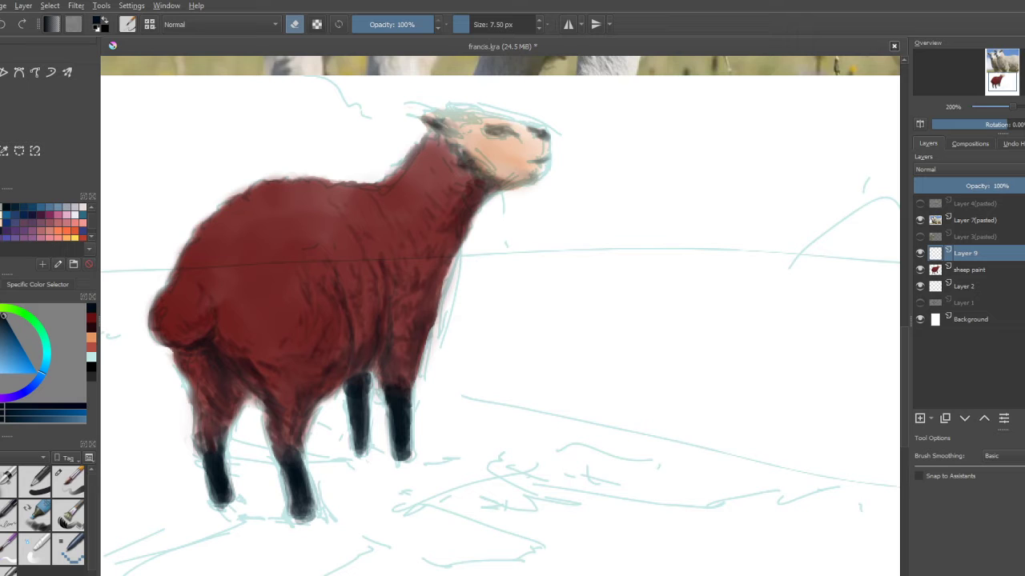
{"action": "left_click_drag", "start_coordinate": [966, 254], "coordinate": [966, 278]}
{"action": "double_click", "coordinate": [965, 269]}
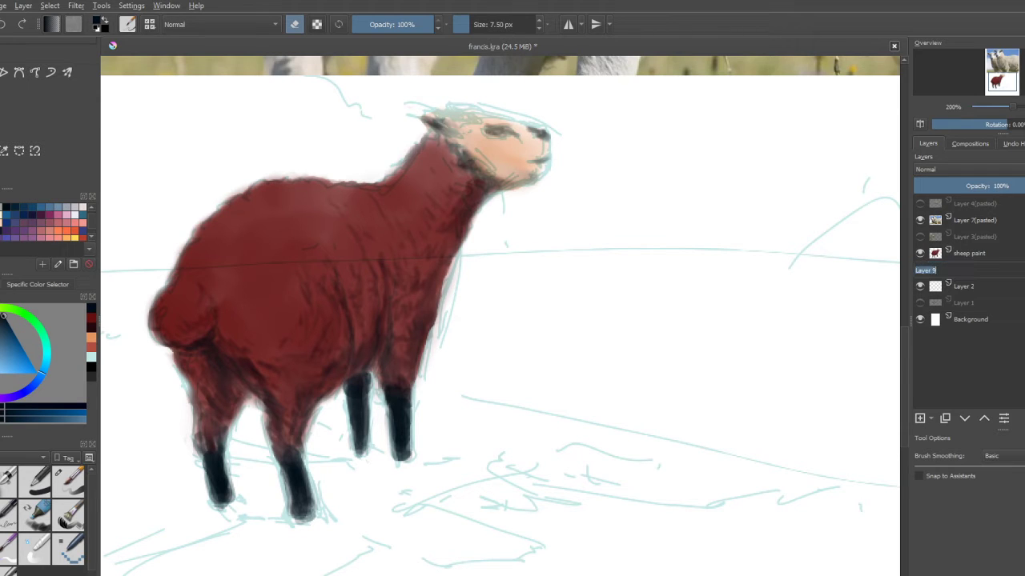
{"action": "type", "text": "bg"}
{"action": "key", "text": "Return"}
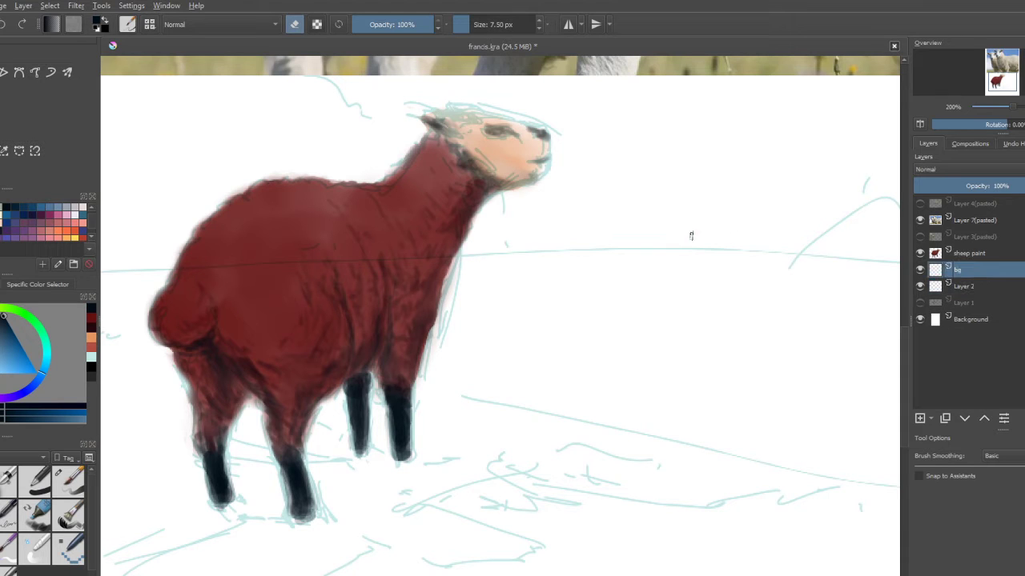
Step: Switch to the 46 px Wet Paint brush and try a dark teal patch in the ground's lower-left corner, undoing it
{"action": "scroll", "coordinate": [647, 380], "scroll_direction": "up", "scroll_amount": 2}
{"action": "scroll", "coordinate": [650, 387], "scroll_direction": "up", "scroll_amount": 3}
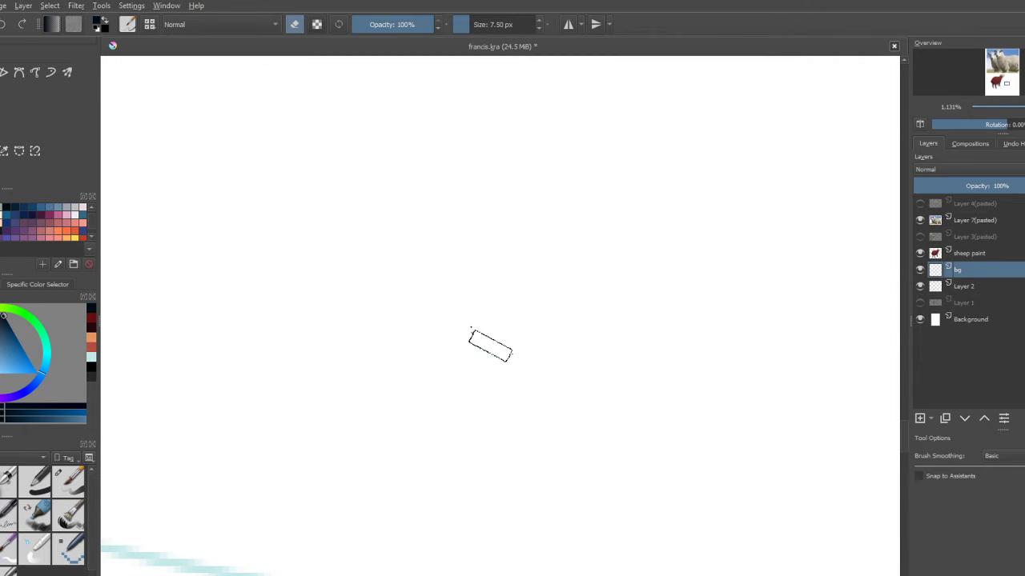
{"action": "right_click", "coordinate": [486, 379]}
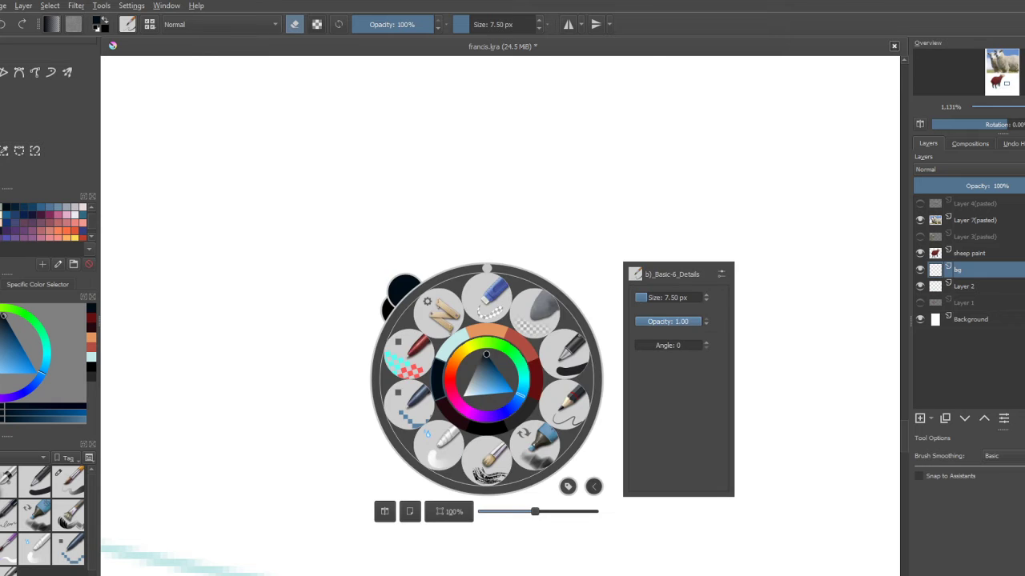
{"action": "mouse_move", "coordinate": [535, 511]}
{"action": "left_mouse_down"}
{"action": "mouse_move", "coordinate": [510, 511]}
{"action": "mouse_move", "coordinate": [531, 512]}
{"action": "left_mouse_up"}
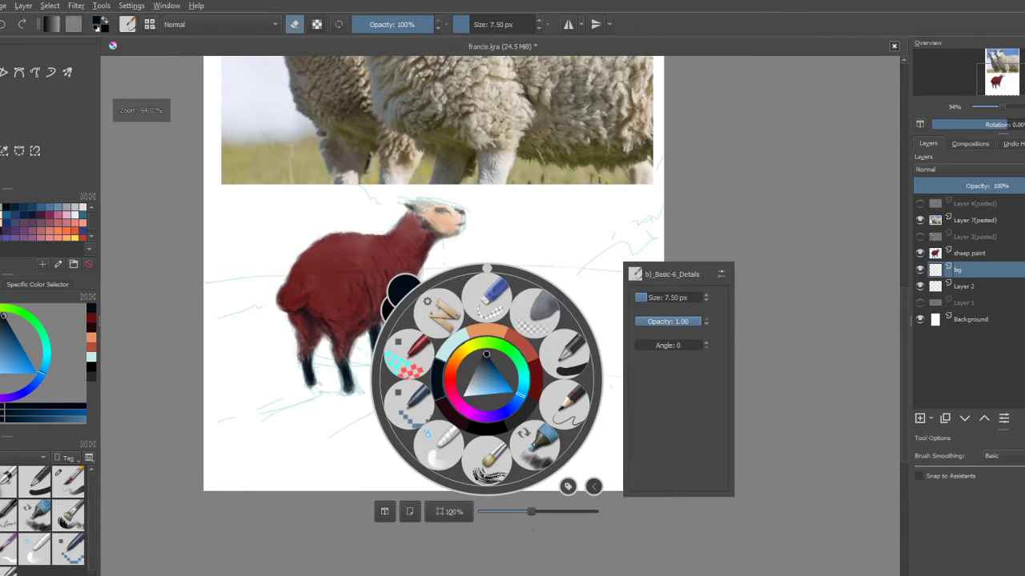
{"action": "left_click", "coordinate": [526, 538]}
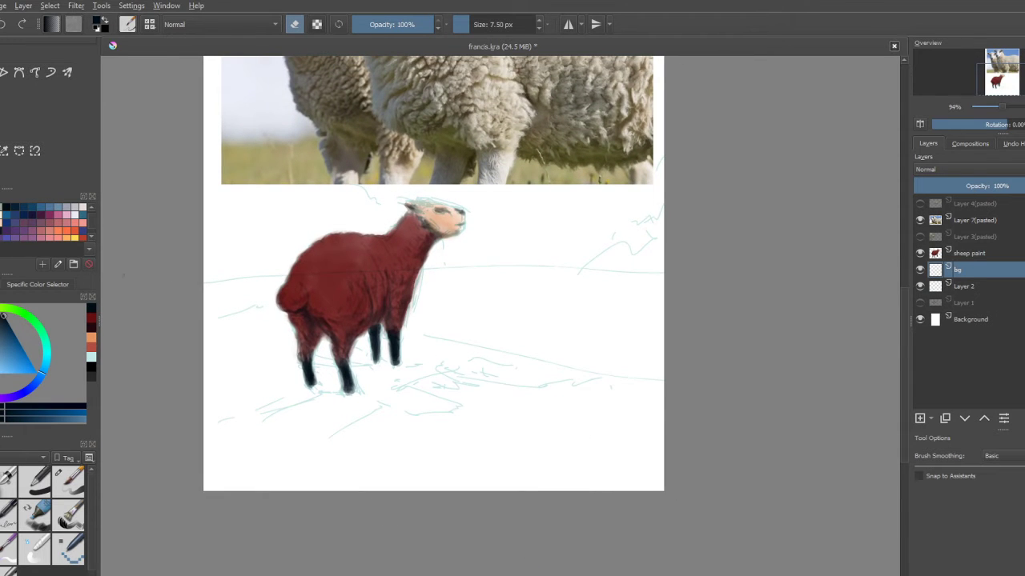
{"action": "scroll", "coordinate": [43, 222], "scroll_direction": "down", "scroll_amount": 2}
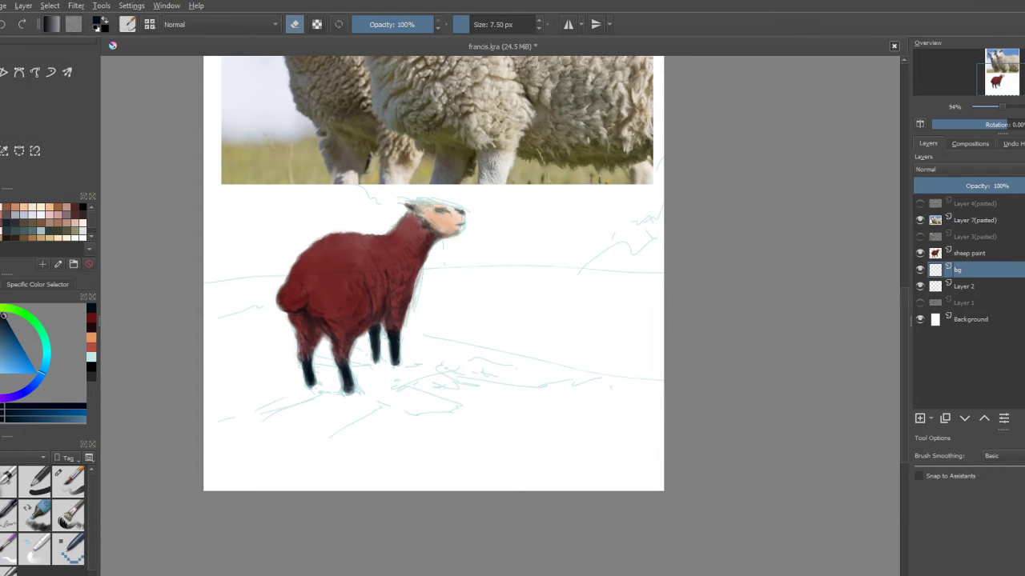
{"action": "scroll", "coordinate": [44, 222], "scroll_direction": "up", "scroll_amount": 2}
{"action": "scroll", "coordinate": [43, 222], "scroll_direction": "down", "scroll_amount": 2}
{"action": "scroll", "coordinate": [43, 221], "scroll_direction": "up", "scroll_amount": 2}
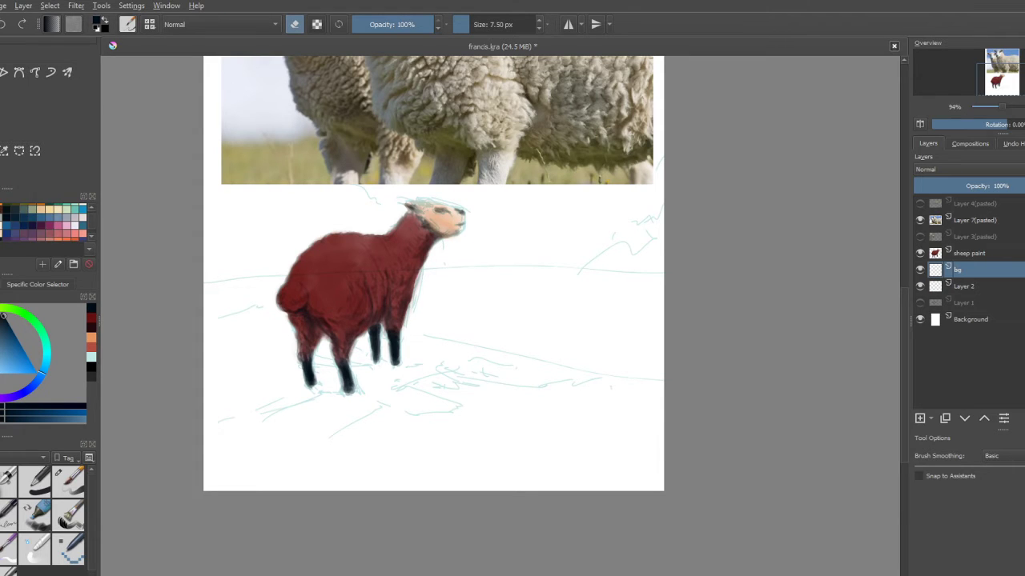
{"action": "scroll", "coordinate": [43, 221], "scroll_direction": "down", "scroll_amount": 2}
{"action": "scroll", "coordinate": [43, 222], "scroll_direction": "down", "scroll_amount": 2}
{"action": "scroll", "coordinate": [44, 222], "scroll_direction": "up", "scroll_amount": 2}
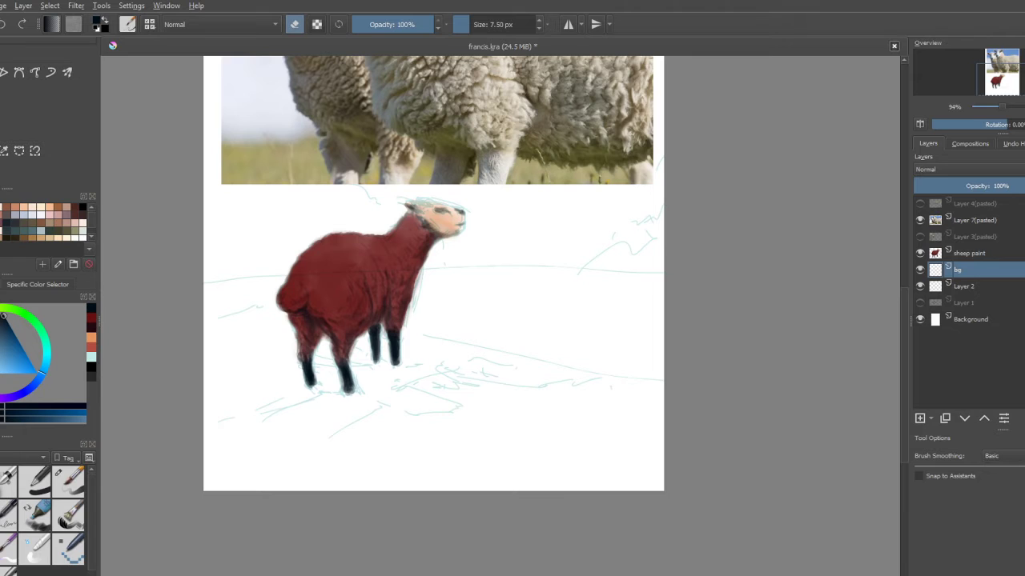
{"action": "left_click", "coordinate": [23, 229]}
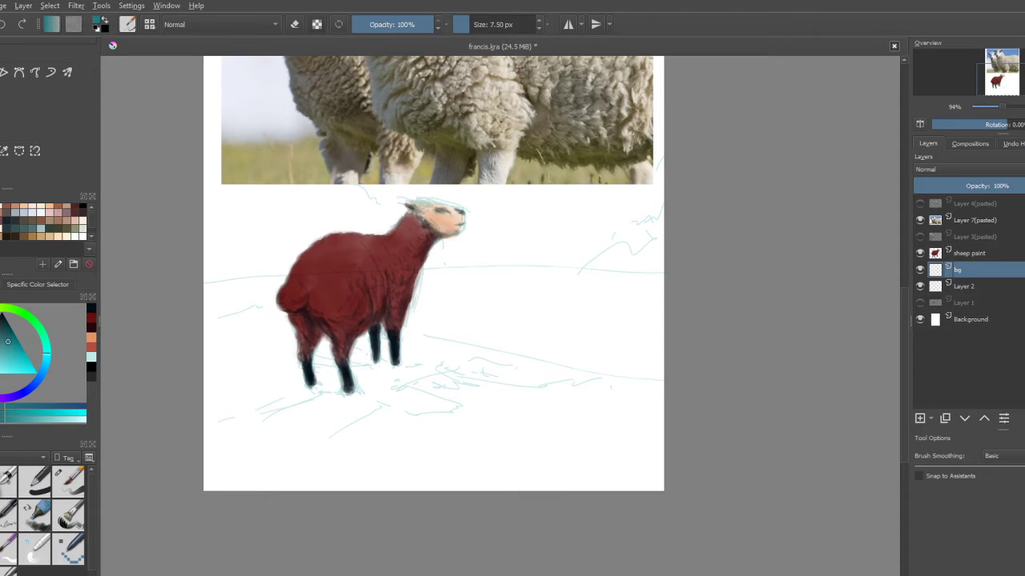
{"action": "key", "text": "slash"}
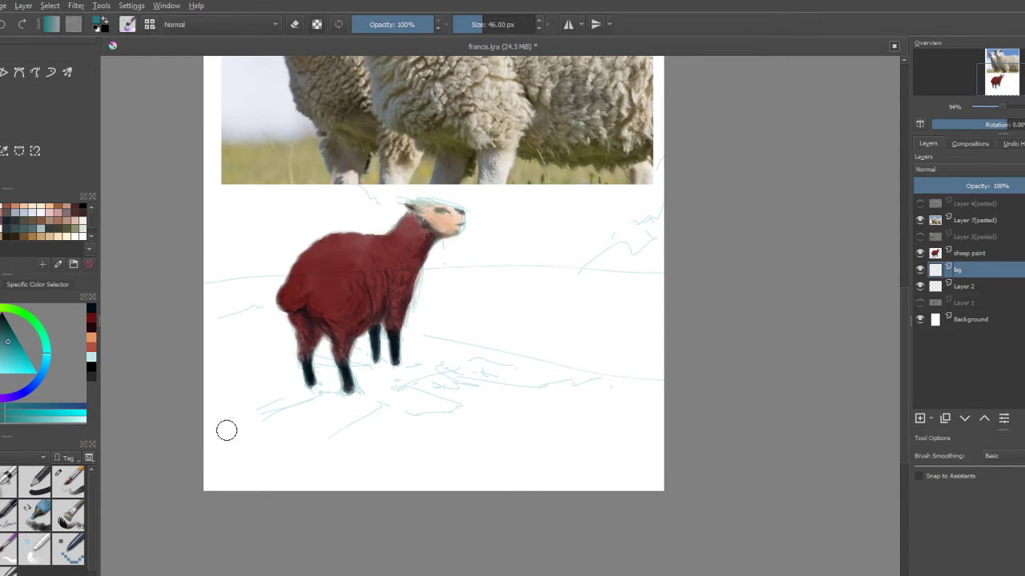
{"action": "mouse_move", "coordinate": [227, 427]}
{"action": "left_mouse_down"}
{"action": "mouse_move", "coordinate": [215, 460]}
{"action": "mouse_move", "coordinate": [296, 477]}
{"action": "mouse_move", "coordinate": [228, 471]}
{"action": "left_mouse_up"}
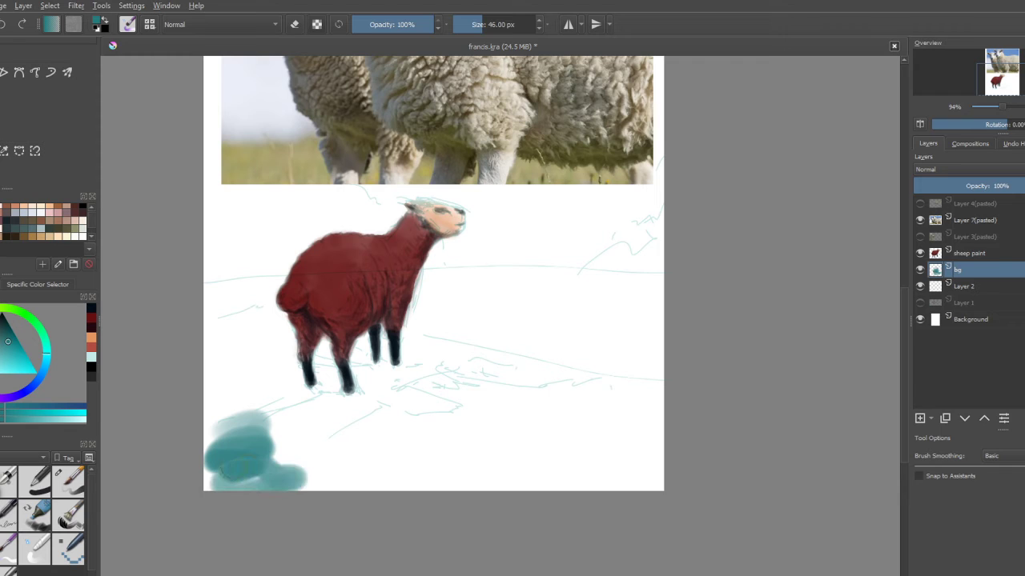
{"action": "key", "text": "ctrl+z"}
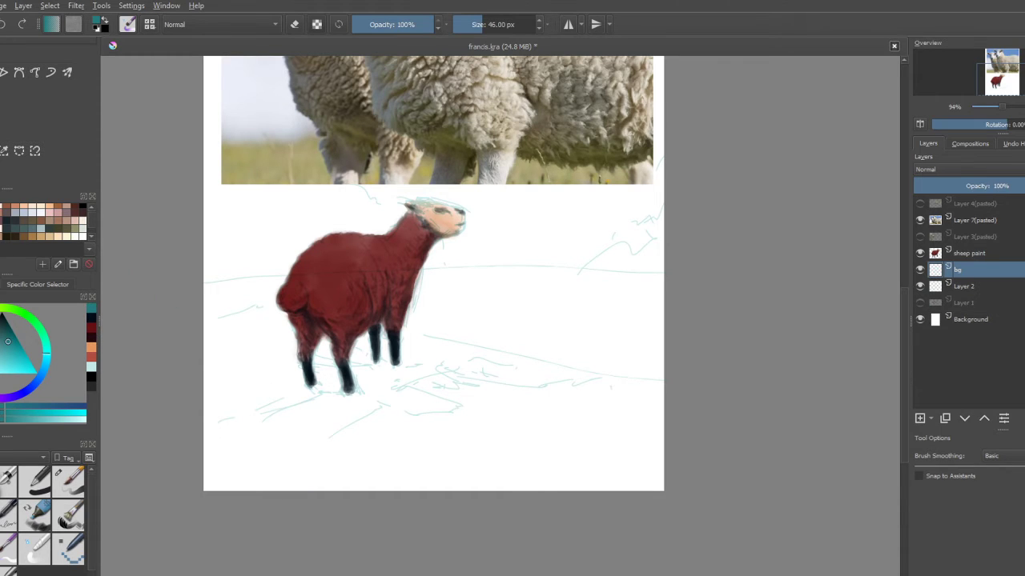
Step: Block in dark olive patches across the foreground and along the horizon behind the sheep with the 46 px brush
{"action": "left_click", "coordinate": [67, 229]}
{"action": "mouse_move", "coordinate": [218, 407]}
{"action": "left_mouse_down"}
{"action": "mouse_move", "coordinate": [219, 436]}
{"action": "mouse_move", "coordinate": [271, 442]}
{"action": "mouse_move", "coordinate": [225, 420]}
{"action": "mouse_move", "coordinate": [213, 382]}
{"action": "mouse_move", "coordinate": [275, 409]}
{"action": "mouse_move", "coordinate": [304, 457]}
{"action": "mouse_move", "coordinate": [212, 481]}
{"action": "mouse_move", "coordinate": [194, 460]}
{"action": "mouse_move", "coordinate": [224, 426]}
{"action": "mouse_move", "coordinate": [237, 458]}
{"action": "mouse_move", "coordinate": [298, 467]}
{"action": "mouse_move", "coordinate": [271, 484]}
{"action": "mouse_move", "coordinate": [376, 484]}
{"action": "left_mouse_up"}
{"action": "mouse_move", "coordinate": [462, 439]}
{"action": "left_mouse_down"}
{"action": "mouse_move", "coordinate": [428, 392]}
{"action": "mouse_move", "coordinate": [367, 368]}
{"action": "mouse_move", "coordinate": [483, 371]}
{"action": "mouse_move", "coordinate": [529, 408]}
{"action": "mouse_move", "coordinate": [469, 418]}
{"action": "mouse_move", "coordinate": [560, 432]}
{"action": "mouse_move", "coordinate": [574, 390]}
{"action": "mouse_move", "coordinate": [617, 393]}
{"action": "mouse_move", "coordinate": [585, 434]}
{"action": "mouse_move", "coordinate": [656, 461]}
{"action": "mouse_move", "coordinate": [628, 480]}
{"action": "mouse_move", "coordinate": [465, 483]}
{"action": "mouse_move", "coordinate": [552, 474]}
{"action": "left_mouse_up"}
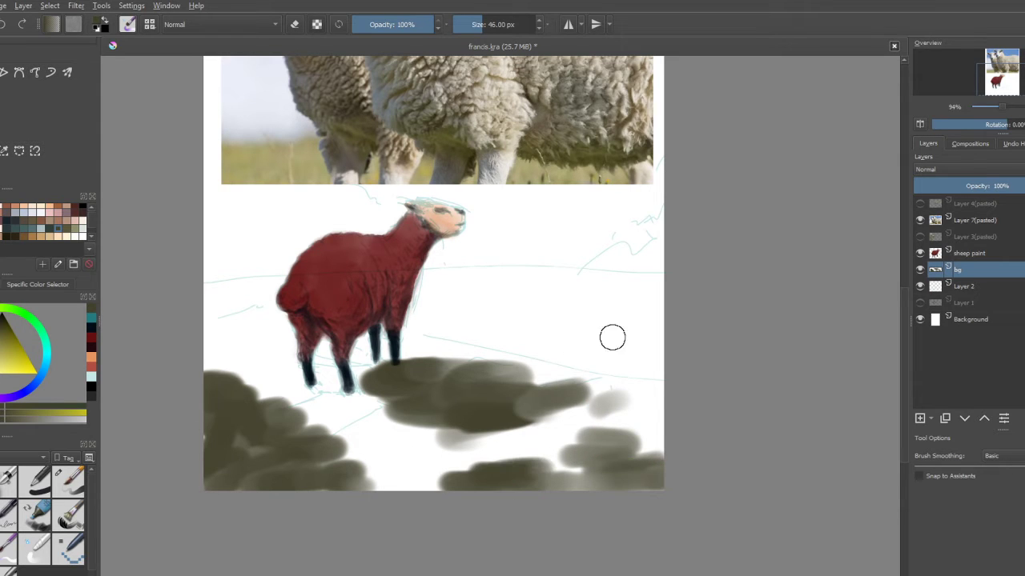
{"action": "mouse_move", "coordinate": [611, 336]}
{"action": "left_mouse_down"}
{"action": "mouse_move", "coordinate": [664, 355]}
{"action": "mouse_move", "coordinate": [594, 320]}
{"action": "mouse_move", "coordinate": [601, 293]}
{"action": "mouse_move", "coordinate": [669, 302]}
{"action": "mouse_move", "coordinate": [602, 306]}
{"action": "mouse_move", "coordinate": [547, 336]}
{"action": "mouse_move", "coordinate": [506, 328]}
{"action": "mouse_move", "coordinate": [477, 307]}
{"action": "mouse_move", "coordinate": [484, 297]}
{"action": "mouse_move", "coordinate": [425, 309]}
{"action": "mouse_move", "coordinate": [473, 292]}
{"action": "left_mouse_up"}
{"action": "mouse_move", "coordinate": [313, 309]}
{"action": "left_mouse_down"}
{"action": "mouse_move", "coordinate": [247, 316]}
{"action": "mouse_move", "coordinate": [272, 304]}
{"action": "mouse_move", "coordinate": [223, 301]}
{"action": "mouse_move", "coordinate": [266, 290]}
{"action": "mouse_move", "coordinate": [203, 302]}
{"action": "mouse_move", "coordinate": [218, 325]}
{"action": "mouse_move", "coordinate": [200, 318]}
{"action": "mouse_move", "coordinate": [218, 303]}
{"action": "mouse_move", "coordinate": [204, 303]}
{"action": "mouse_move", "coordinate": [258, 302]}
{"action": "left_mouse_up"}
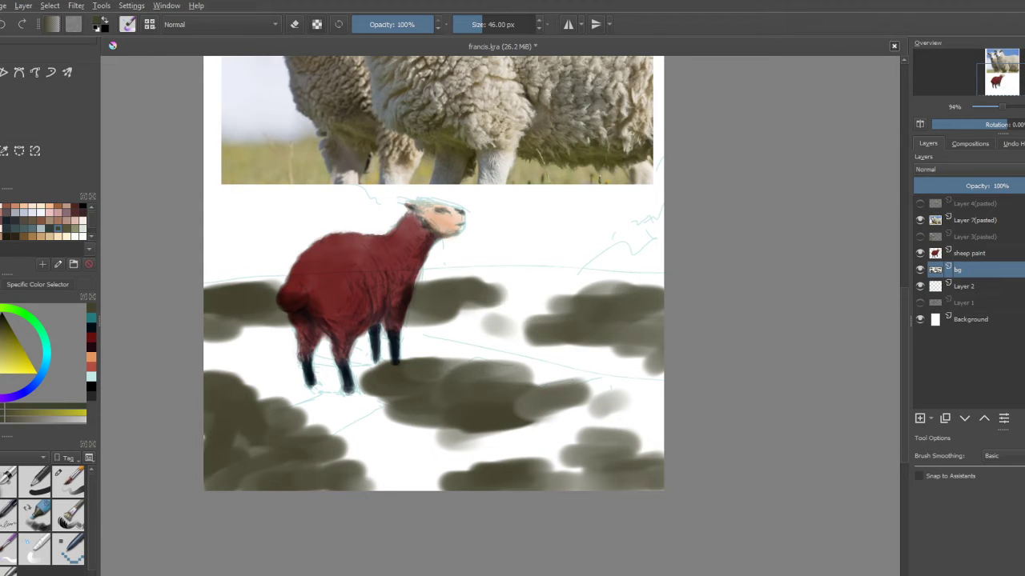
Step: Set the bg layer's blending mode to Multiply and add more olive patches in the gaps across the ground
{"action": "left_click", "coordinate": [966, 170]}
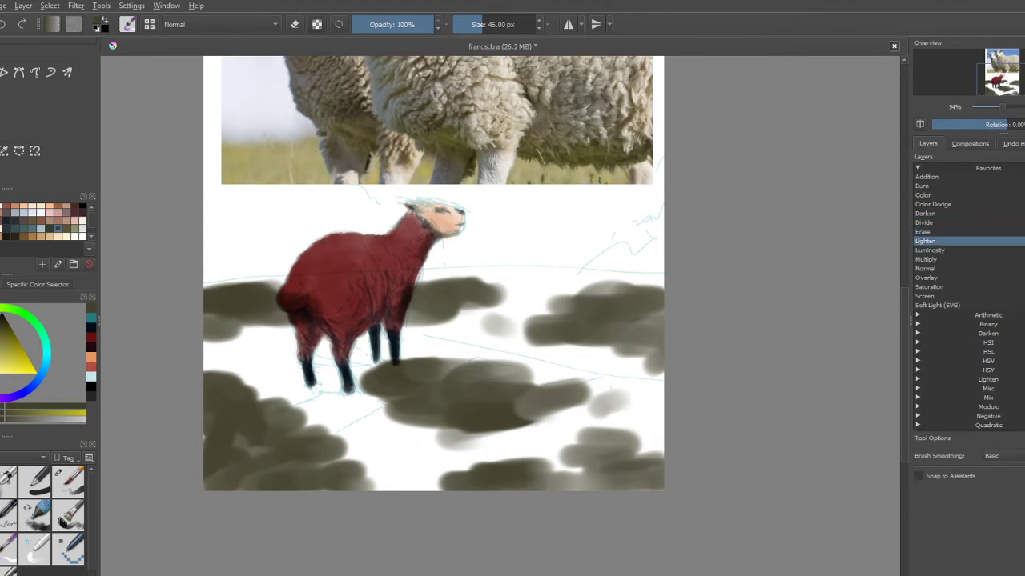
{"action": "left_click", "coordinate": [960, 259]}
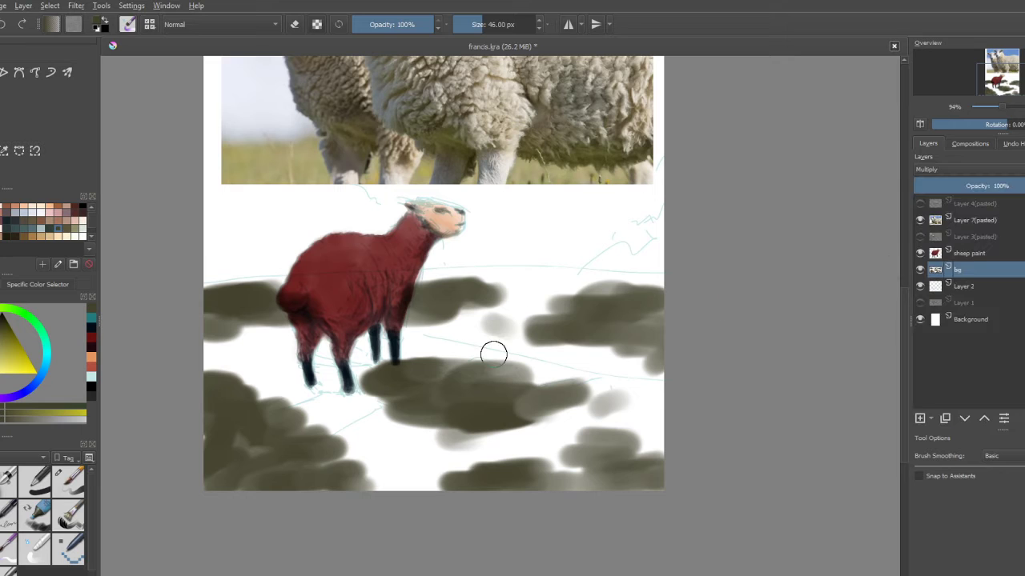
{"action": "left_click_drag", "start_coordinate": [497, 355], "coordinate": [560, 337]}
{"action": "left_click_drag", "start_coordinate": [505, 303], "coordinate": [520, 304]}
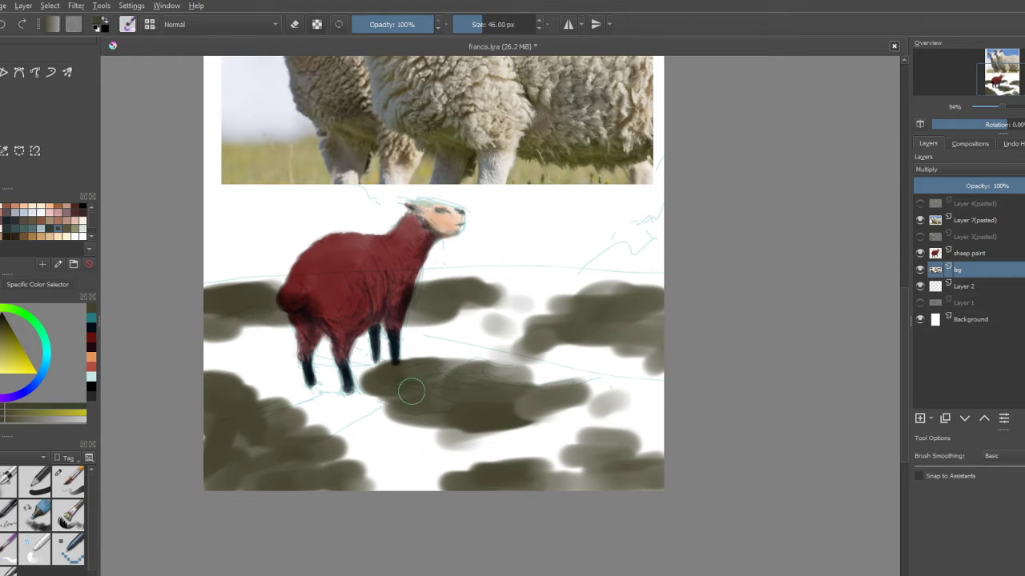
{"action": "left_click_drag", "start_coordinate": [258, 382], "coordinate": [233, 352]}
{"action": "mouse_move", "coordinate": [412, 445]}
{"action": "left_mouse_down"}
{"action": "mouse_move", "coordinate": [385, 441]}
{"action": "mouse_move", "coordinate": [428, 437]}
{"action": "left_mouse_up"}
{"action": "left_click_drag", "start_coordinate": [585, 402], "coordinate": [604, 403]}
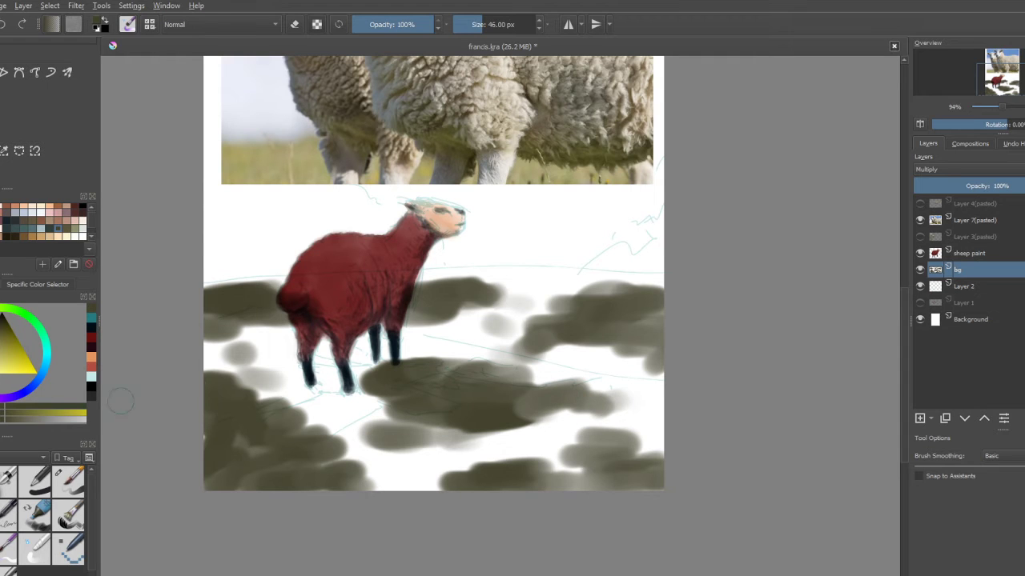
Step: Fill the white gaps in the ground with dark grey-green and blend olive over the foreground
{"action": "left_click", "coordinate": [48, 228]}
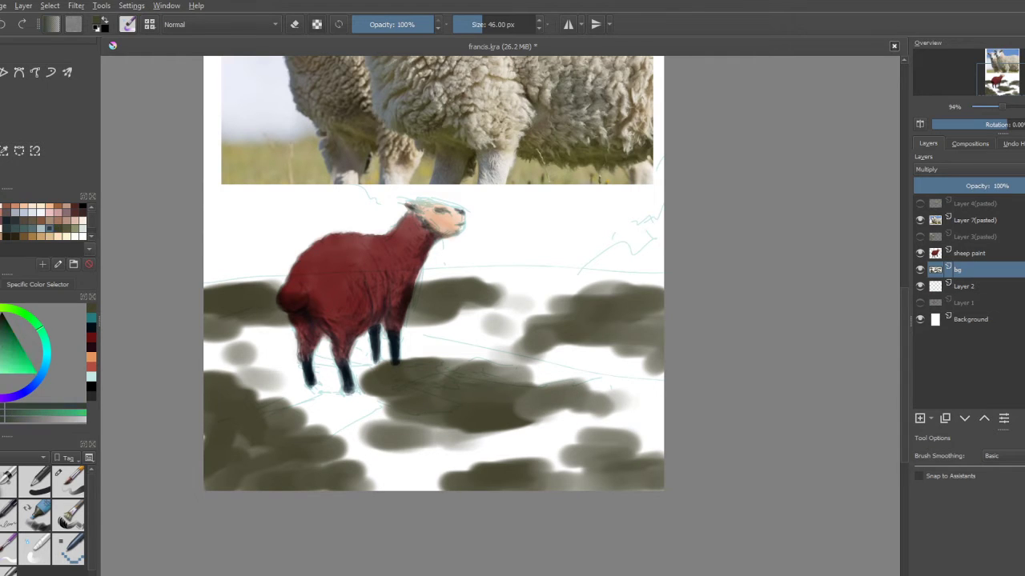
{"action": "mouse_move", "coordinate": [249, 354]}
{"action": "left_mouse_down"}
{"action": "mouse_move", "coordinate": [224, 373]}
{"action": "mouse_move", "coordinate": [214, 362]}
{"action": "mouse_move", "coordinate": [265, 343]}
{"action": "mouse_move", "coordinate": [247, 330]}
{"action": "mouse_move", "coordinate": [272, 363]}
{"action": "mouse_move", "coordinate": [318, 383]}
{"action": "mouse_move", "coordinate": [287, 398]}
{"action": "mouse_move", "coordinate": [341, 373]}
{"action": "mouse_move", "coordinate": [345, 358]}
{"action": "mouse_move", "coordinate": [327, 346]}
{"action": "mouse_move", "coordinate": [316, 416]}
{"action": "mouse_move", "coordinate": [423, 412]}
{"action": "mouse_move", "coordinate": [379, 452]}
{"action": "mouse_move", "coordinate": [355, 456]}
{"action": "mouse_move", "coordinate": [397, 480]}
{"action": "mouse_move", "coordinate": [379, 486]}
{"action": "mouse_move", "coordinate": [363, 463]}
{"action": "mouse_move", "coordinate": [309, 460]}
{"action": "mouse_move", "coordinate": [250, 428]}
{"action": "mouse_move", "coordinate": [424, 450]}
{"action": "mouse_move", "coordinate": [444, 425]}
{"action": "mouse_move", "coordinate": [496, 438]}
{"action": "mouse_move", "coordinate": [491, 452]}
{"action": "mouse_move", "coordinate": [478, 447]}
{"action": "mouse_move", "coordinate": [557, 419]}
{"action": "mouse_move", "coordinate": [589, 443]}
{"action": "mouse_move", "coordinate": [545, 456]}
{"action": "mouse_move", "coordinate": [538, 442]}
{"action": "mouse_move", "coordinate": [557, 418]}
{"action": "mouse_move", "coordinate": [643, 425]}
{"action": "mouse_move", "coordinate": [659, 447]}
{"action": "mouse_move", "coordinate": [618, 389]}
{"action": "mouse_move", "coordinate": [655, 379]}
{"action": "mouse_move", "coordinate": [661, 394]}
{"action": "mouse_move", "coordinate": [647, 368]}
{"action": "mouse_move", "coordinate": [569, 373]}
{"action": "mouse_move", "coordinate": [553, 361]}
{"action": "mouse_move", "coordinate": [561, 356]}
{"action": "mouse_move", "coordinate": [574, 372]}
{"action": "mouse_move", "coordinate": [566, 351]}
{"action": "mouse_move", "coordinate": [543, 368]}
{"action": "mouse_move", "coordinate": [563, 355]}
{"action": "mouse_move", "coordinate": [575, 361]}
{"action": "mouse_move", "coordinate": [405, 342]}
{"action": "mouse_move", "coordinate": [414, 349]}
{"action": "mouse_move", "coordinate": [370, 367]}
{"action": "mouse_move", "coordinate": [493, 326]}
{"action": "mouse_move", "coordinate": [505, 303]}
{"action": "mouse_move", "coordinate": [671, 284]}
{"action": "mouse_move", "coordinate": [536, 282]}
{"action": "mouse_move", "coordinate": [553, 272]}
{"action": "mouse_move", "coordinate": [672, 283]}
{"action": "mouse_move", "coordinate": [549, 272]}
{"action": "mouse_move", "coordinate": [524, 274]}
{"action": "mouse_move", "coordinate": [649, 277]}
{"action": "mouse_move", "coordinate": [207, 281]}
{"action": "mouse_move", "coordinate": [193, 328]}
{"action": "left_mouse_up"}
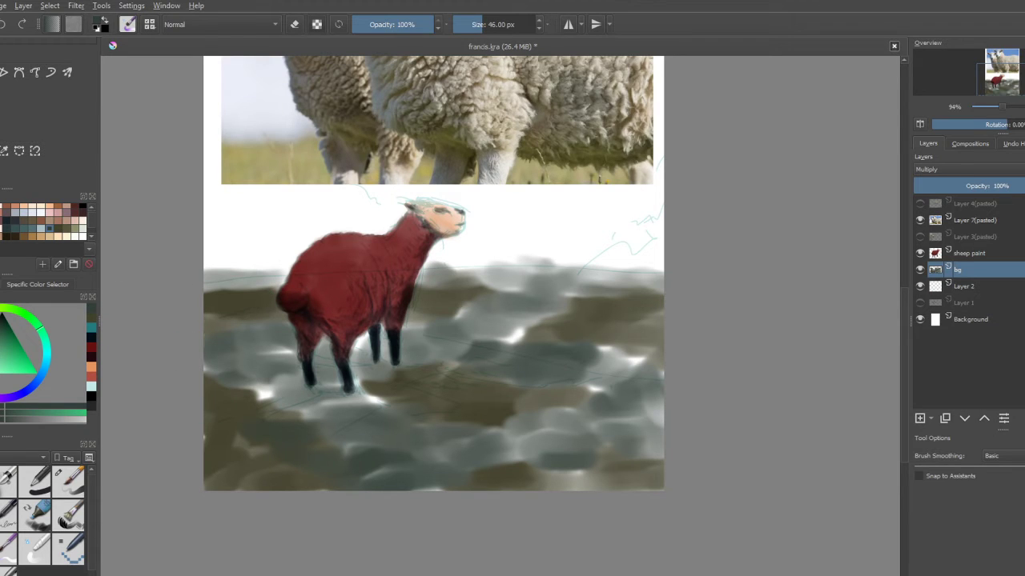
{"action": "left_click", "coordinate": [66, 229]}
{"action": "mouse_move", "coordinate": [274, 352]}
{"action": "left_mouse_down"}
{"action": "mouse_move", "coordinate": [280, 400]}
{"action": "mouse_move", "coordinate": [240, 336]}
{"action": "mouse_move", "coordinate": [252, 363]}
{"action": "mouse_move", "coordinate": [312, 408]}
{"action": "mouse_move", "coordinate": [256, 448]}
{"action": "mouse_move", "coordinate": [370, 483]}
{"action": "mouse_move", "coordinate": [401, 464]}
{"action": "mouse_move", "coordinate": [216, 390]}
{"action": "left_mouse_up"}
{"action": "mouse_move", "coordinate": [423, 426]}
{"action": "left_mouse_down"}
{"action": "mouse_move", "coordinate": [465, 426]}
{"action": "mouse_move", "coordinate": [478, 452]}
{"action": "mouse_move", "coordinate": [512, 470]}
{"action": "mouse_move", "coordinate": [550, 460]}
{"action": "mouse_move", "coordinate": [550, 485]}
{"action": "mouse_move", "coordinate": [643, 463]}
{"action": "left_mouse_up"}
{"action": "mouse_move", "coordinate": [530, 430]}
{"action": "left_mouse_down"}
{"action": "mouse_move", "coordinate": [606, 402]}
{"action": "mouse_move", "coordinate": [667, 438]}
{"action": "mouse_move", "coordinate": [621, 460]}
{"action": "left_mouse_up"}
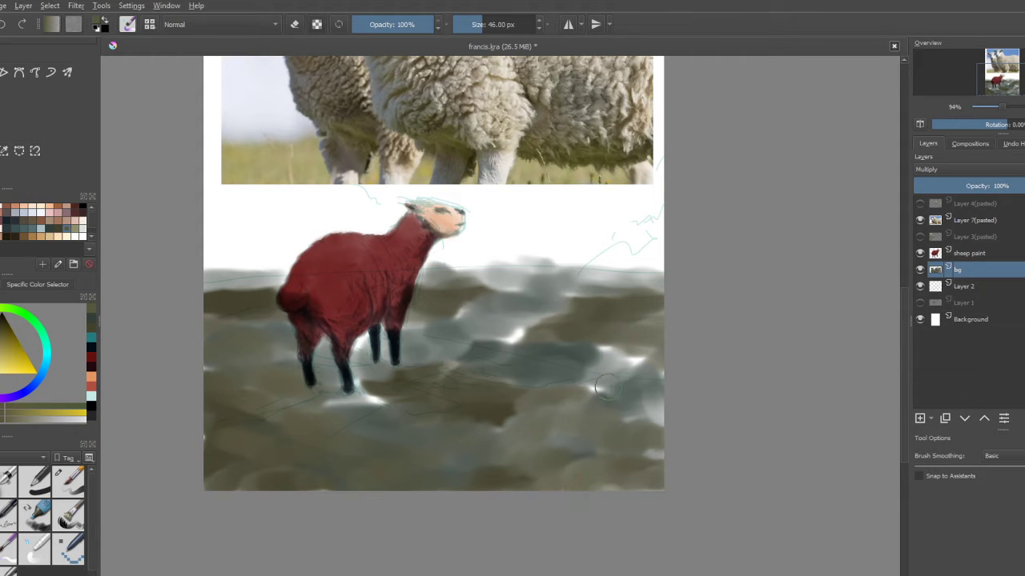
Step: Blend olive over the middle ground, around the sheep's legs and up to the horizon
{"action": "mouse_move", "coordinate": [609, 388]}
{"action": "left_mouse_down"}
{"action": "mouse_move", "coordinate": [660, 423]}
{"action": "mouse_move", "coordinate": [661, 373]}
{"action": "mouse_move", "coordinate": [584, 360]}
{"action": "mouse_move", "coordinate": [539, 361]}
{"action": "mouse_move", "coordinate": [604, 386]}
{"action": "mouse_move", "coordinate": [448, 362]}
{"action": "mouse_move", "coordinate": [429, 394]}
{"action": "mouse_move", "coordinate": [506, 408]}
{"action": "mouse_move", "coordinate": [356, 397]}
{"action": "mouse_move", "coordinate": [369, 407]}
{"action": "mouse_move", "coordinate": [352, 356]}
{"action": "mouse_move", "coordinate": [386, 335]}
{"action": "mouse_move", "coordinate": [424, 352]}
{"action": "mouse_move", "coordinate": [560, 337]}
{"action": "mouse_move", "coordinate": [448, 312]}
{"action": "mouse_move", "coordinate": [465, 296]}
{"action": "mouse_move", "coordinate": [579, 309]}
{"action": "left_mouse_up"}
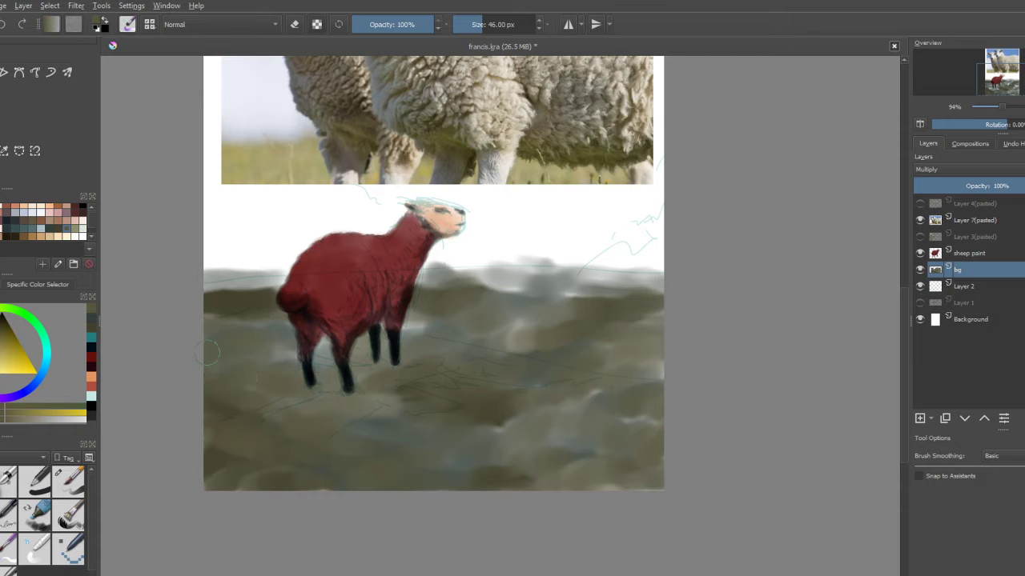
{"action": "mouse_move", "coordinate": [208, 352]}
{"action": "left_mouse_down"}
{"action": "mouse_move", "coordinate": [264, 368]}
{"action": "mouse_move", "coordinate": [304, 345]}
{"action": "mouse_move", "coordinate": [346, 346]}
{"action": "mouse_move", "coordinate": [411, 334]}
{"action": "left_mouse_up"}
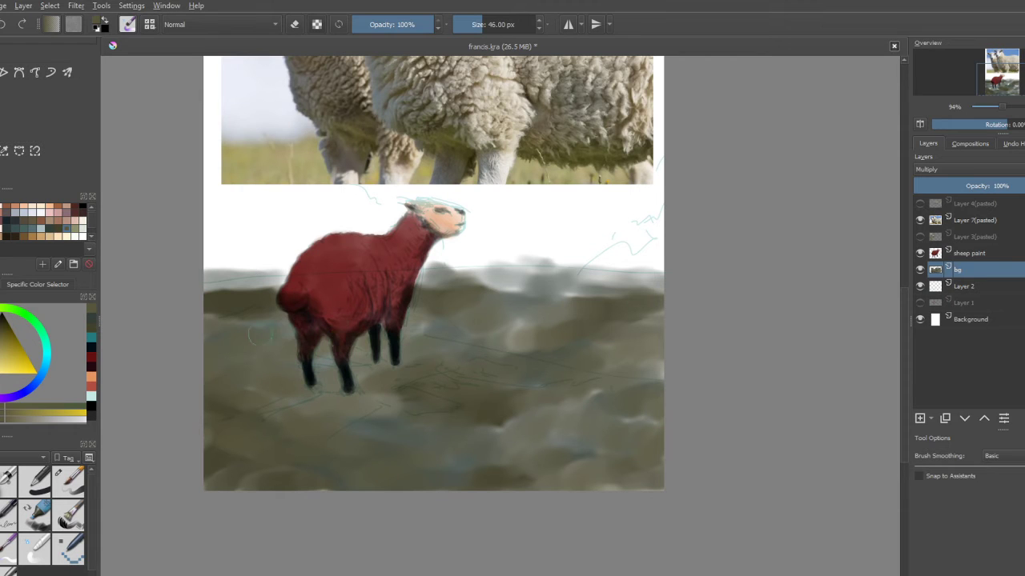
{"action": "mouse_move", "coordinate": [261, 334]}
{"action": "left_mouse_down"}
{"action": "mouse_move", "coordinate": [192, 326]}
{"action": "mouse_move", "coordinate": [229, 294]}
{"action": "mouse_move", "coordinate": [289, 287]}
{"action": "mouse_move", "coordinate": [215, 291]}
{"action": "mouse_move", "coordinate": [373, 277]}
{"action": "mouse_move", "coordinate": [445, 282]}
{"action": "mouse_move", "coordinate": [407, 278]}
{"action": "mouse_move", "coordinate": [467, 271]}
{"action": "mouse_move", "coordinate": [490, 284]}
{"action": "mouse_move", "coordinate": [537, 276]}
{"action": "mouse_move", "coordinate": [567, 286]}
{"action": "mouse_move", "coordinate": [514, 270]}
{"action": "mouse_move", "coordinate": [557, 268]}
{"action": "mouse_move", "coordinate": [654, 278]}
{"action": "mouse_move", "coordinate": [680, 309]}
{"action": "left_mouse_up"}
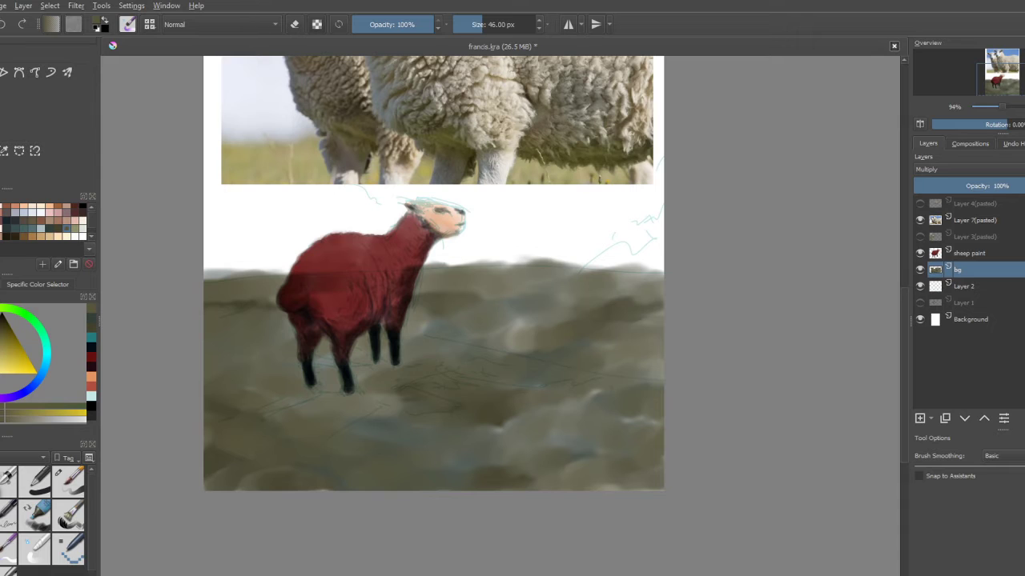
Step: Choose a pale olive colour and try a flat band along the horizon, undoing the stroke
{"action": "left_click", "coordinate": [74, 229]}
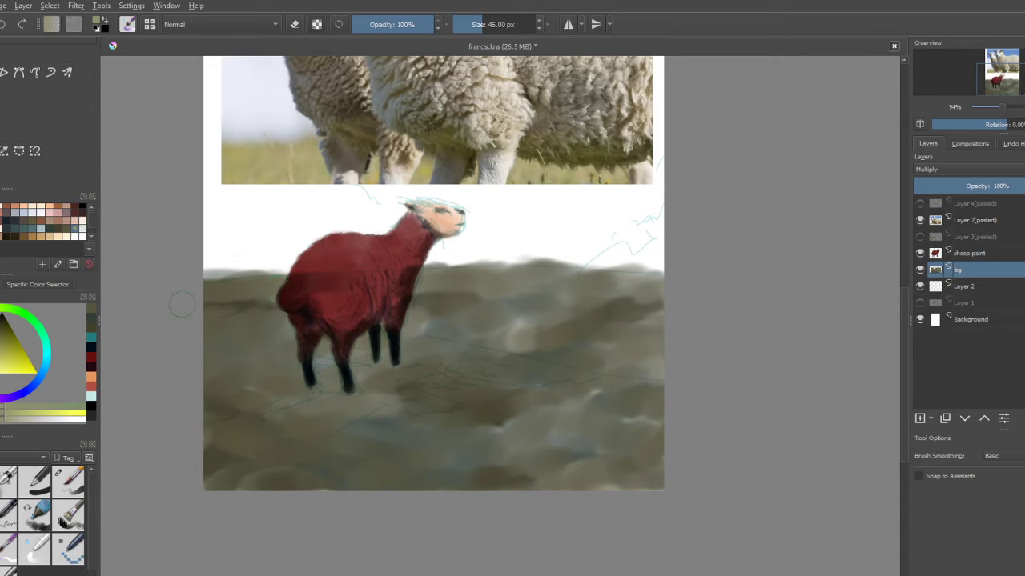
{"action": "mouse_move", "coordinate": [205, 276]}
{"action": "left_mouse_down"}
{"action": "mouse_move", "coordinate": [346, 273]}
{"action": "mouse_move", "coordinate": [510, 263]}
{"action": "mouse_move", "coordinate": [746, 291]}
{"action": "mouse_move", "coordinate": [540, 285]}
{"action": "mouse_move", "coordinate": [219, 305]}
{"action": "mouse_move", "coordinate": [476, 287]}
{"action": "mouse_move", "coordinate": [769, 314]}
{"action": "mouse_move", "coordinate": [417, 294]}
{"action": "mouse_move", "coordinate": [243, 316]}
{"action": "left_mouse_up"}
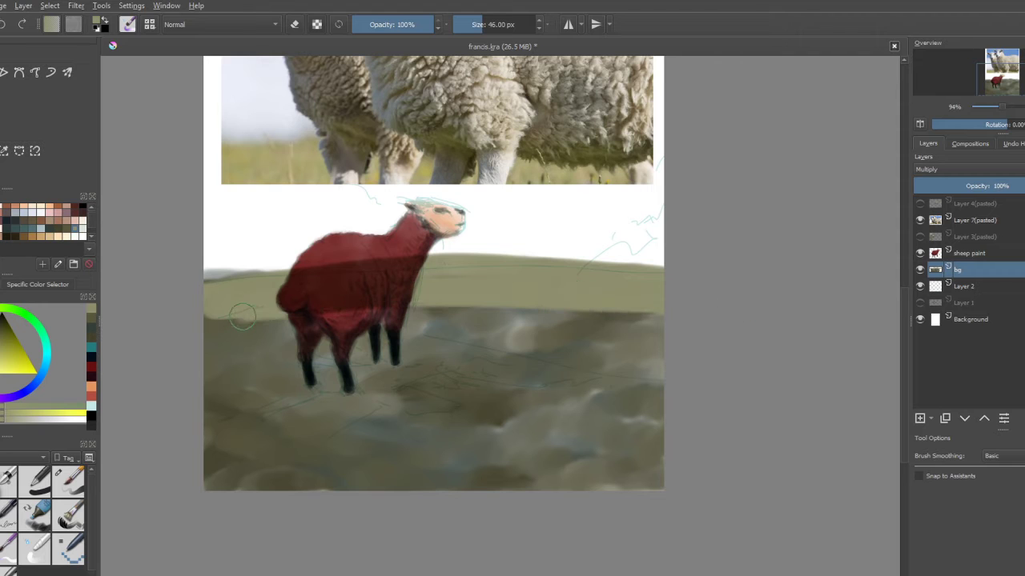
{"action": "key", "text": "ctrl+z"}
Step: Enlarge the brush to 304.02 px and wash a very pale olive tint over the sky, undoing the overly heavy strokes
{"action": "right_click", "coordinate": [268, 222]}
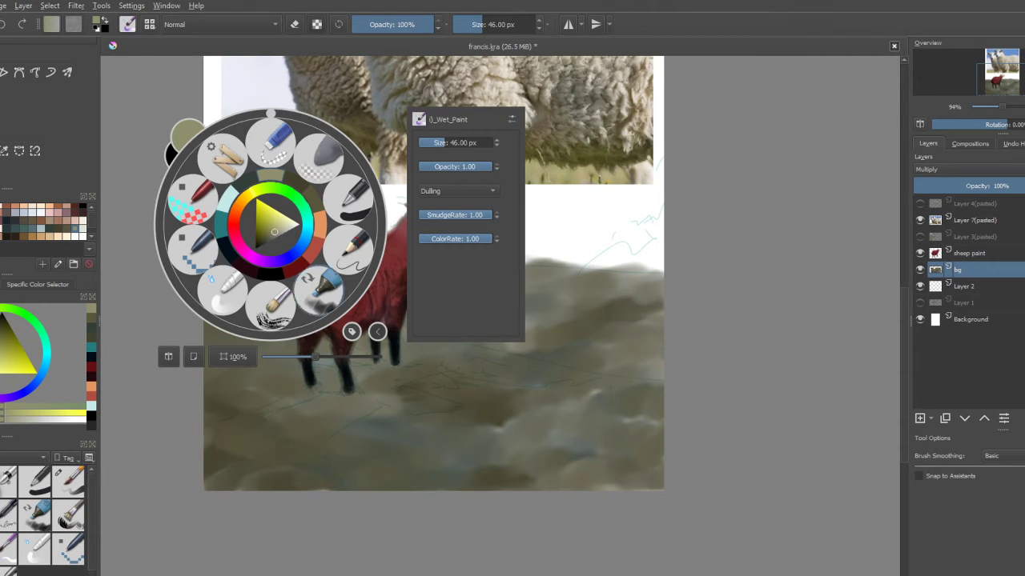
{"action": "left_click", "coordinate": [478, 142]}
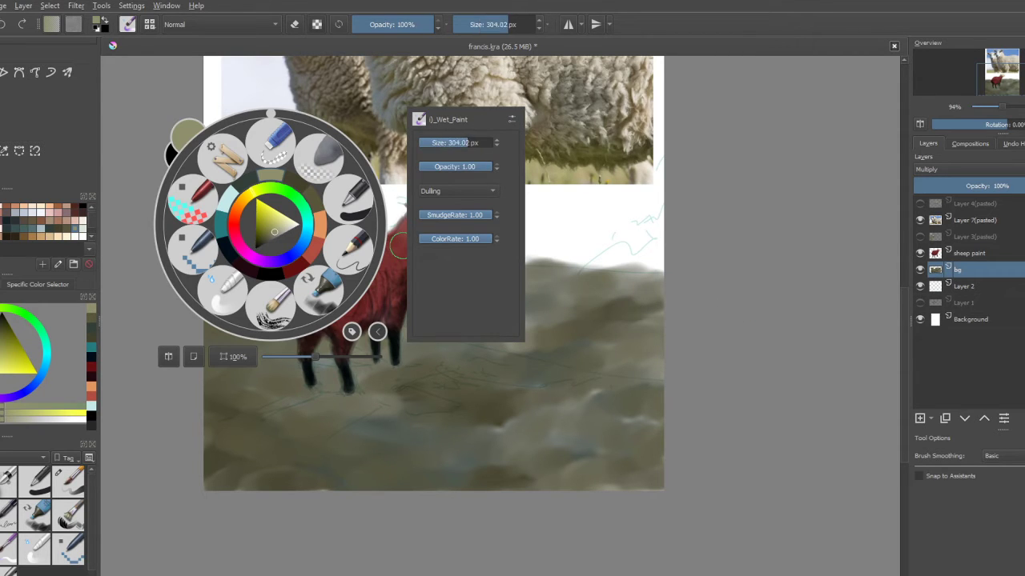
{"action": "left_click", "coordinate": [402, 394]}
{"action": "mouse_move", "coordinate": [268, 288]}
{"action": "left_mouse_down"}
{"action": "mouse_move", "coordinate": [210, 287]}
{"action": "mouse_move", "coordinate": [353, 256]}
{"action": "mouse_move", "coordinate": [469, 263]}
{"action": "left_mouse_up"}
{"action": "key", "text": "ctrl+z"}
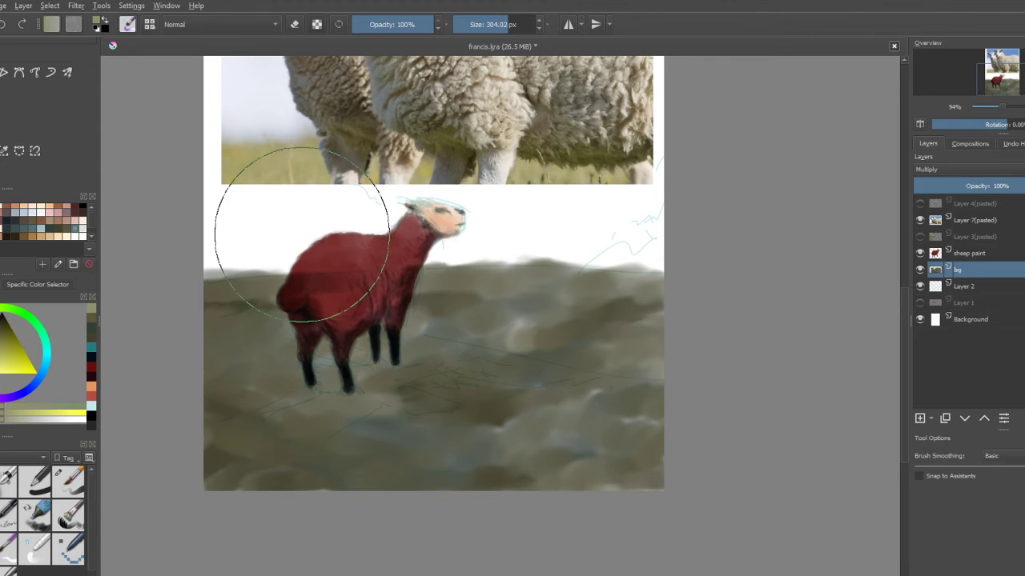
{"action": "mouse_move", "coordinate": [205, 240]}
{"action": "left_mouse_down"}
{"action": "mouse_move", "coordinate": [475, 254]}
{"action": "mouse_move", "coordinate": [723, 280]}
{"action": "mouse_move", "coordinate": [667, 251]}
{"action": "mouse_move", "coordinate": [451, 236]}
{"action": "mouse_move", "coordinate": [112, 269]}
{"action": "left_mouse_up"}
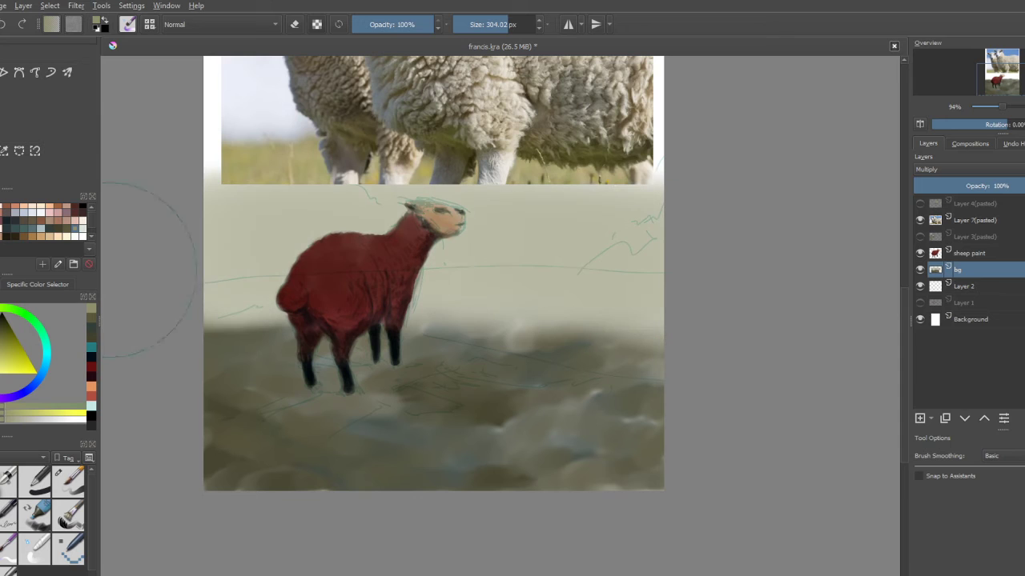
{"action": "key", "text": "ctrl+z"}
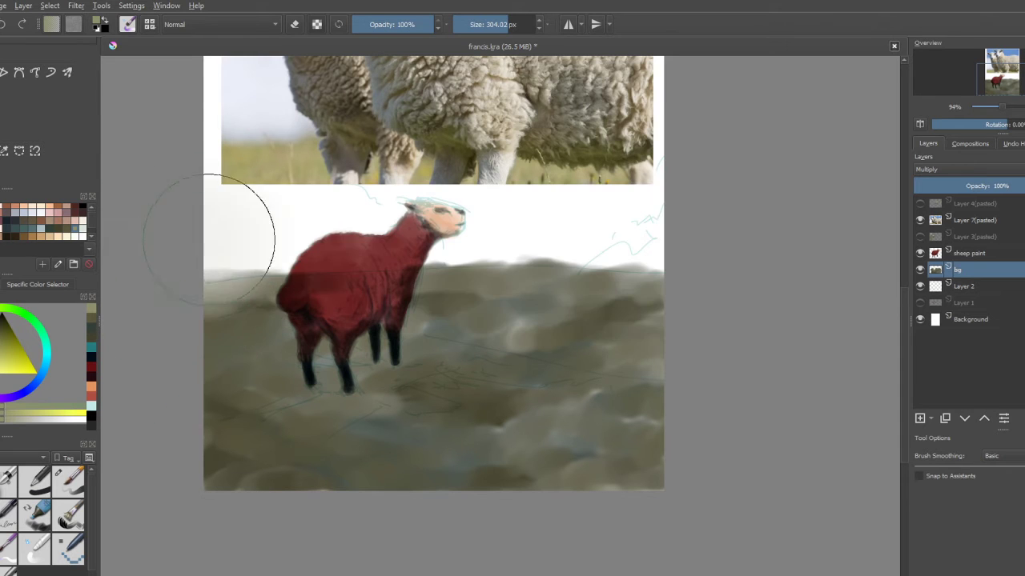
{"action": "mouse_move", "coordinate": [376, 232]}
{"action": "left_mouse_down"}
{"action": "mouse_move", "coordinate": [700, 240]}
{"action": "mouse_move", "coordinate": [659, 225]}
{"action": "mouse_move", "coordinate": [478, 210]}
{"action": "mouse_move", "coordinate": [222, 221]}
{"action": "left_mouse_up"}
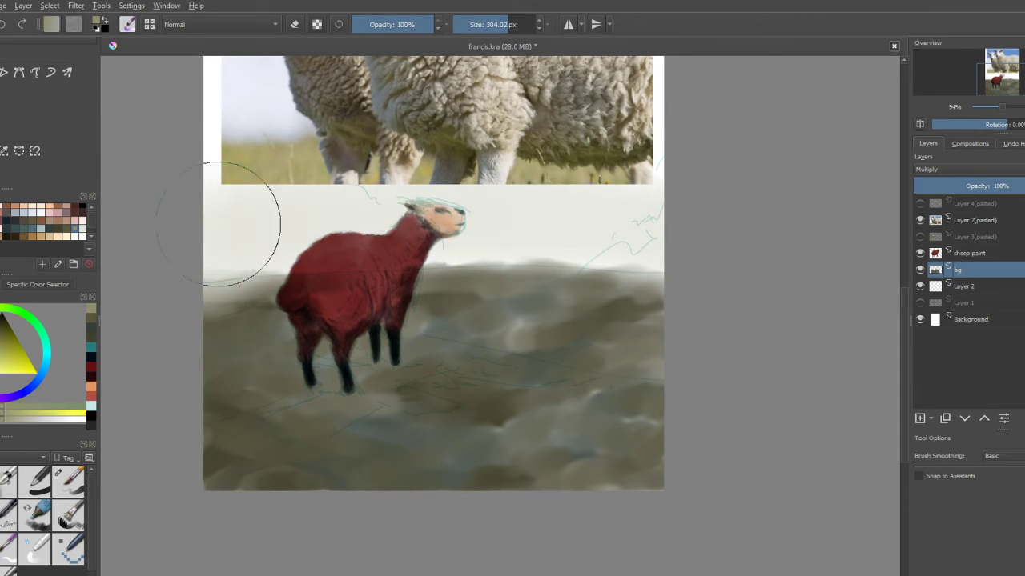
Step: Extend the pale sky wash, reduce the brush to 160.19 px and blend pale olive over the horizon and ground
{"action": "mouse_move", "coordinate": [382, 226]}
{"action": "left_mouse_down"}
{"action": "mouse_move", "coordinate": [550, 232]}
{"action": "mouse_move", "coordinate": [686, 258]}
{"action": "mouse_move", "coordinate": [433, 221]}
{"action": "mouse_move", "coordinate": [136, 244]}
{"action": "mouse_move", "coordinate": [490, 236]}
{"action": "mouse_move", "coordinate": [661, 253]}
{"action": "left_mouse_up"}
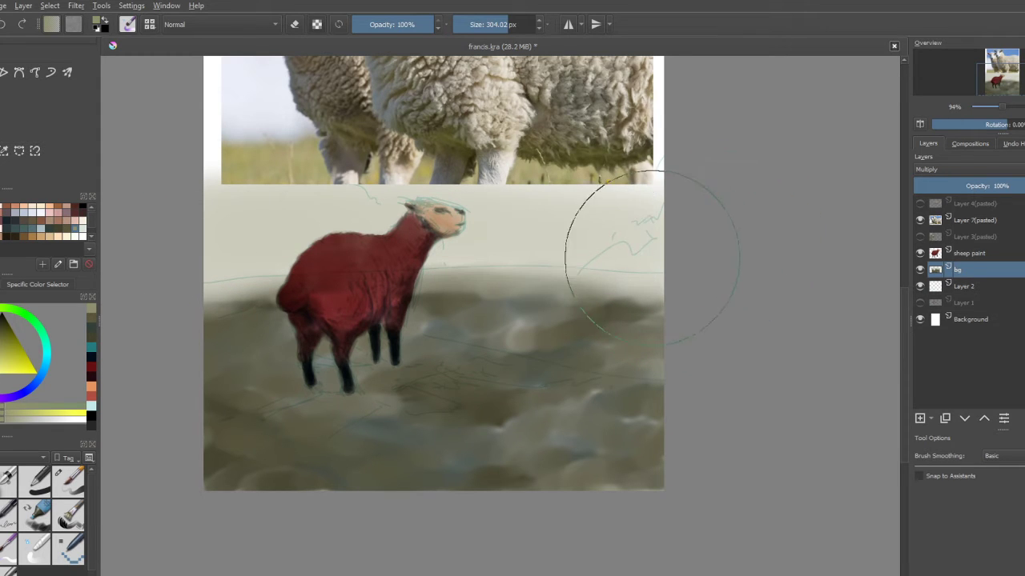
{"action": "right_click", "coordinate": [600, 248]}
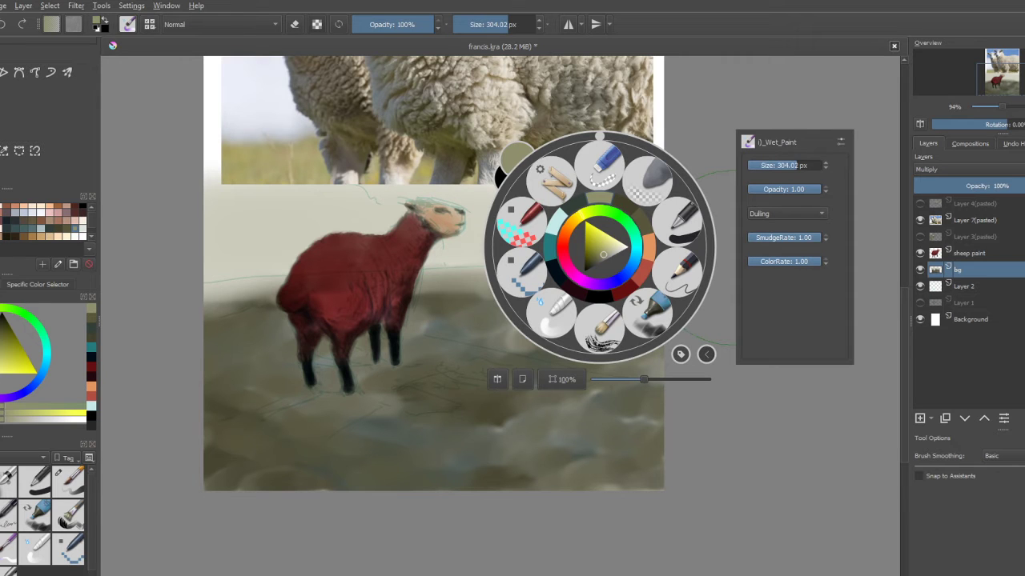
{"action": "left_click_drag", "start_coordinate": [797, 165], "coordinate": [778, 165]}
{"action": "left_click", "coordinate": [621, 398]}
{"action": "left_click_drag", "start_coordinate": [656, 264], "coordinate": [418, 280]}
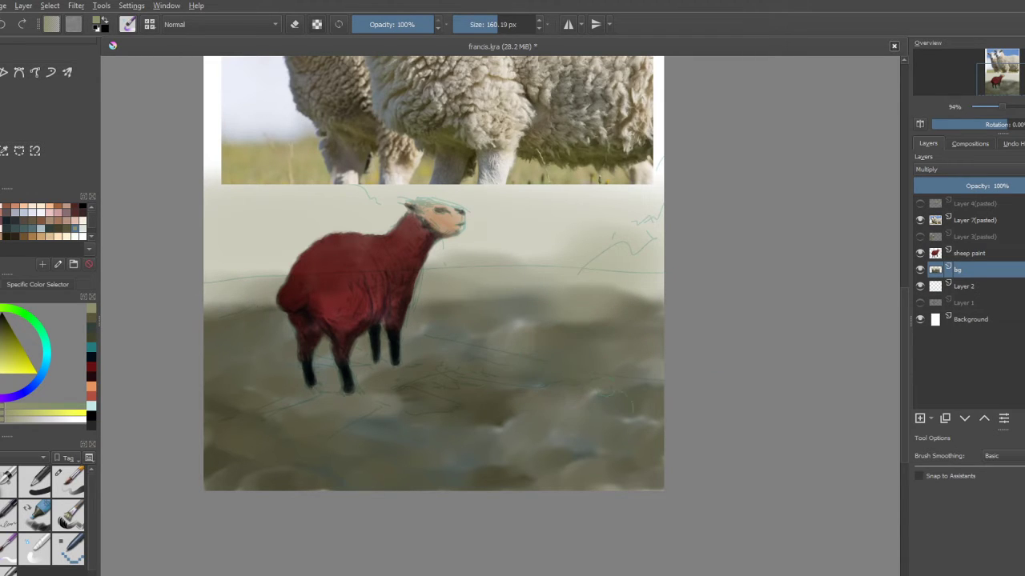
{"action": "mouse_move", "coordinate": [503, 340]}
{"action": "left_mouse_down"}
{"action": "mouse_move", "coordinate": [524, 327]}
{"action": "mouse_move", "coordinate": [554, 336]}
{"action": "left_mouse_up"}
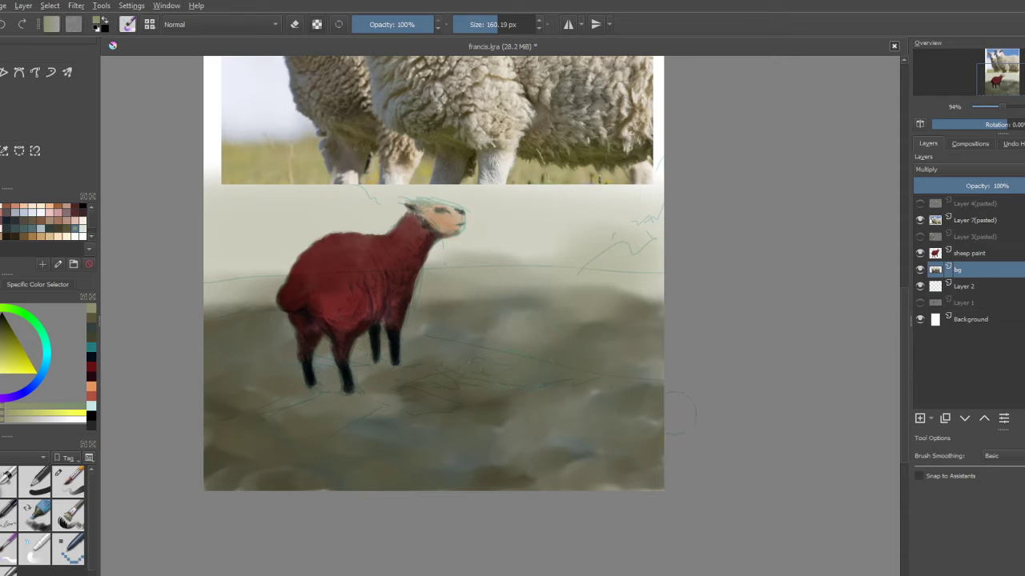
{"action": "left_click_drag", "start_coordinate": [573, 442], "coordinate": [461, 437]}
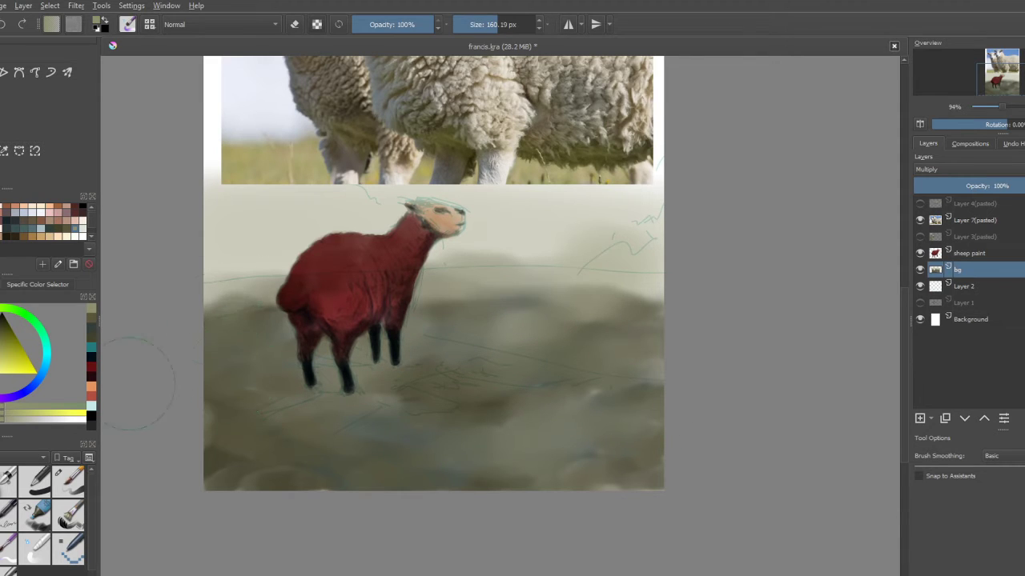
Step: Pick a dark olive from the ground and blend it along the horizon on both sides of the sheep
{"action": "left_click", "coordinate": [248, 303], "text": "ctrl"}
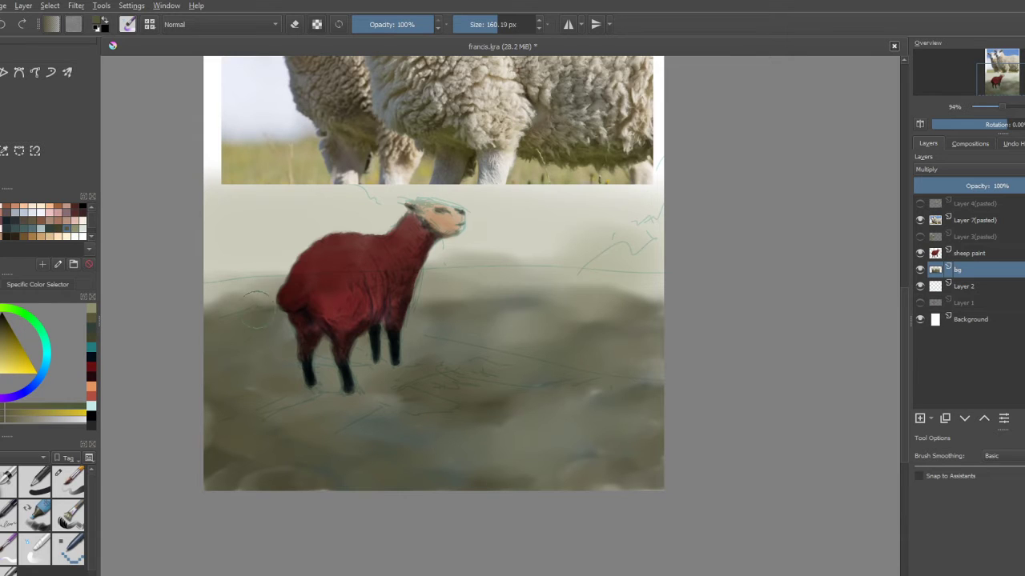
{"action": "left_click_drag", "start_coordinate": [274, 285], "coordinate": [192, 296]}
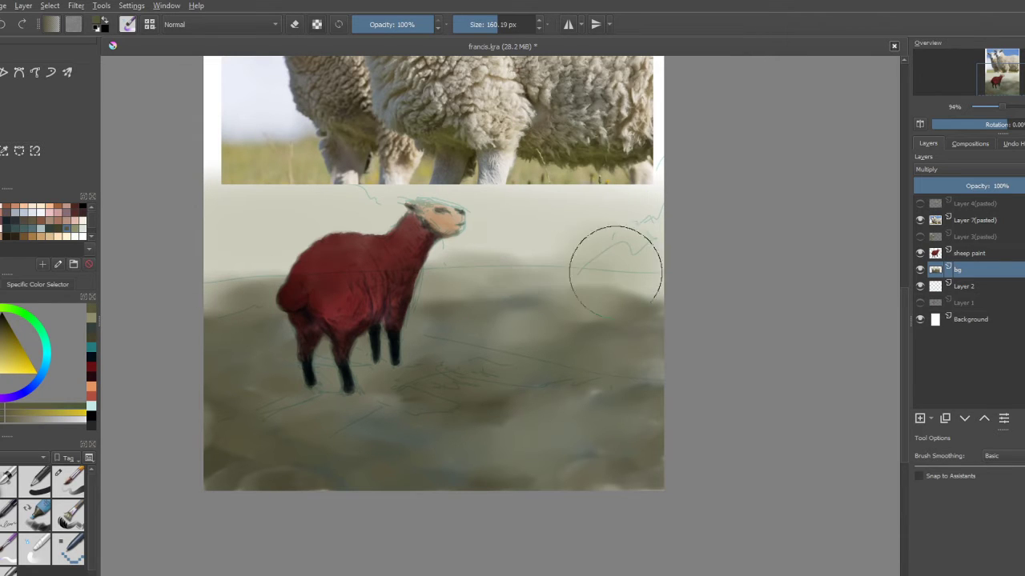
{"action": "mouse_move", "coordinate": [450, 278]}
{"action": "left_mouse_down"}
{"action": "mouse_move", "coordinate": [470, 325]}
{"action": "mouse_move", "coordinate": [520, 304]}
{"action": "left_mouse_up"}
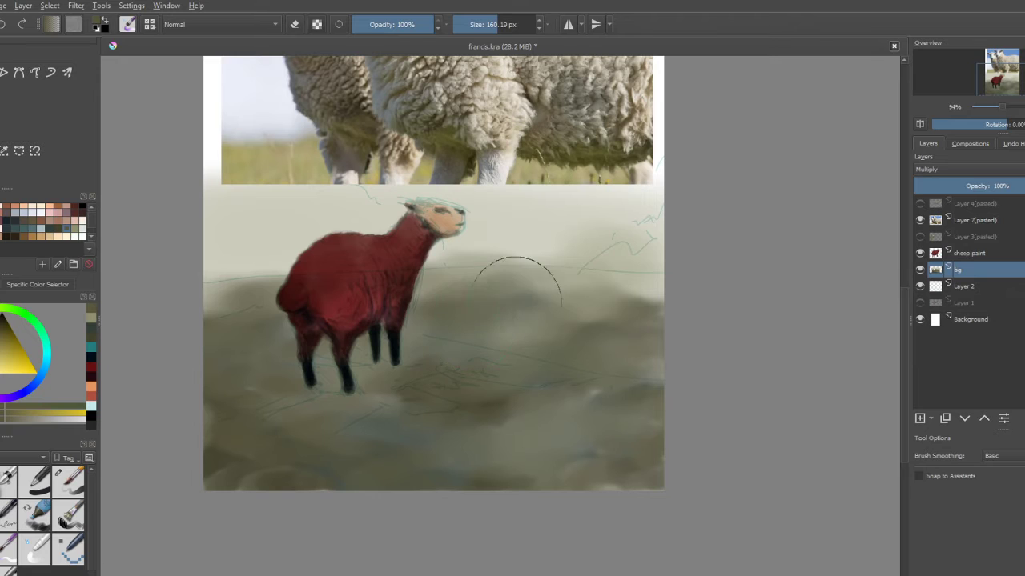
{"action": "mouse_move", "coordinate": [597, 272]}
{"action": "left_mouse_down"}
{"action": "mouse_move", "coordinate": [566, 296]}
{"action": "mouse_move", "coordinate": [548, 321]}
{"action": "left_mouse_up"}
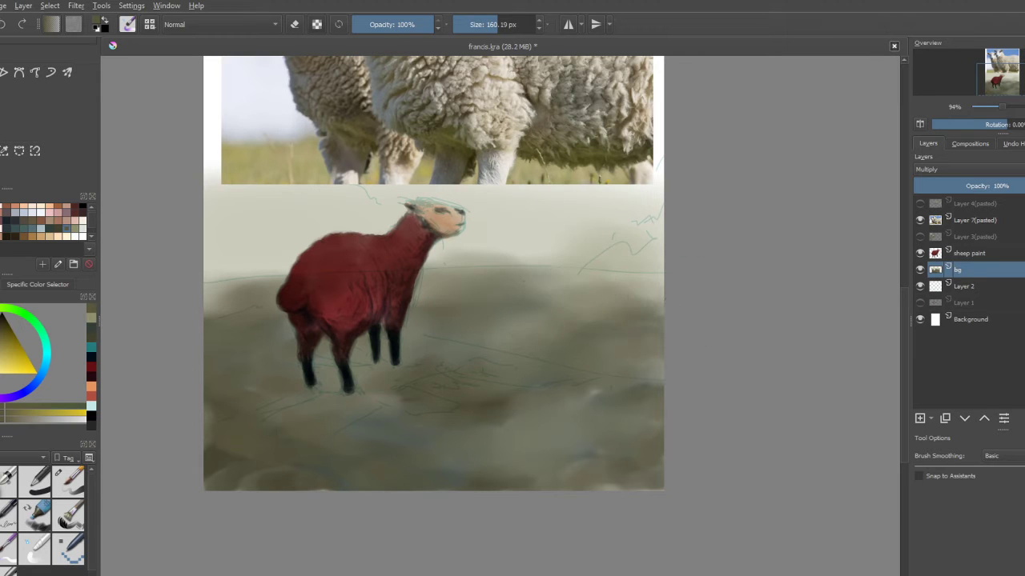
{"action": "left_click_drag", "start_coordinate": [202, 317], "coordinate": [226, 313]}
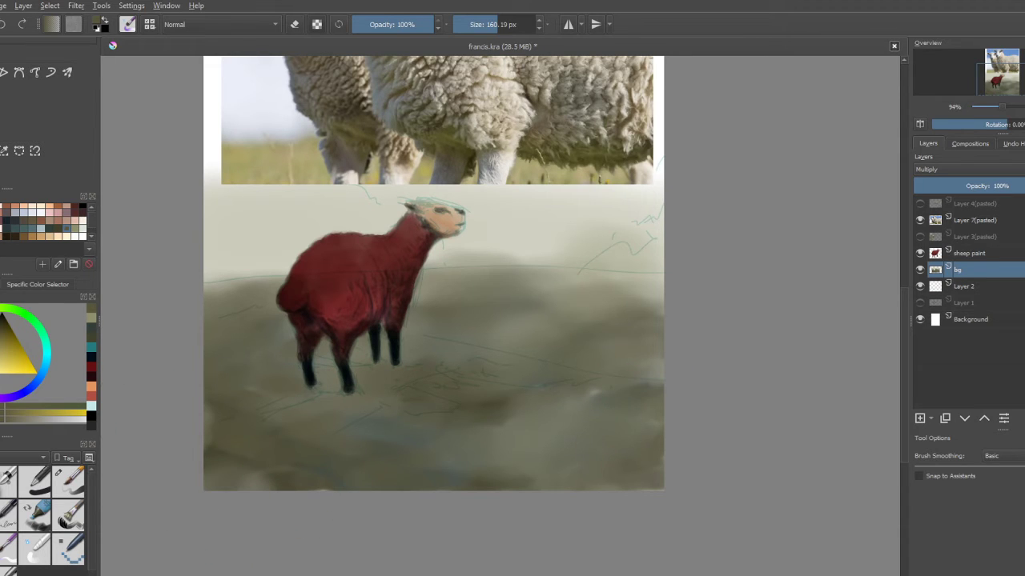
Step: Switch to the 50 px water blending brush and smooth the paint patches in the foreground
{"action": "left_click", "coordinate": [35, 549]}
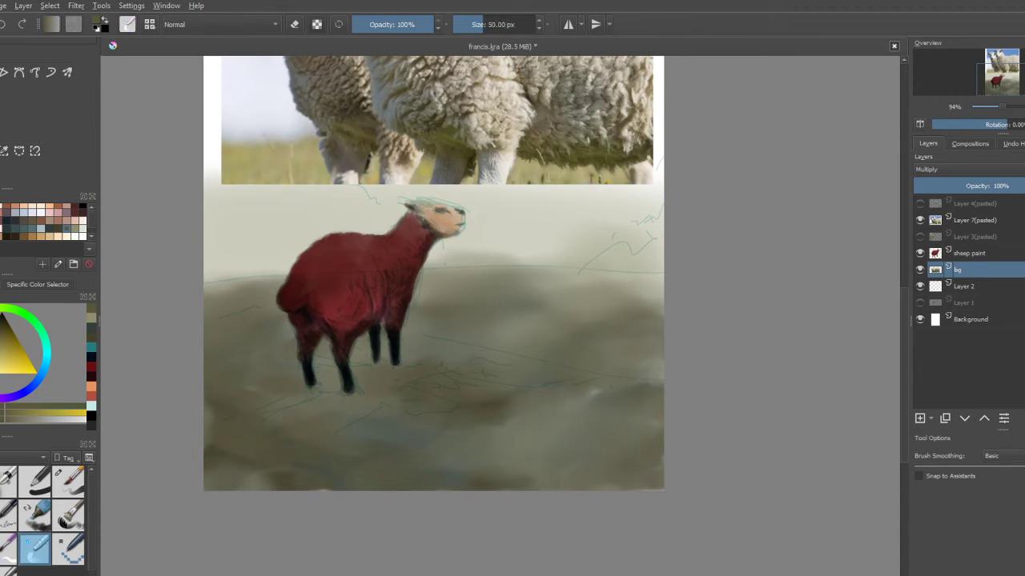
{"action": "mouse_move", "coordinate": [284, 428]}
{"action": "left_mouse_down"}
{"action": "mouse_move", "coordinate": [281, 437]}
{"action": "mouse_move", "coordinate": [292, 431]}
{"action": "left_mouse_up"}
{"action": "mouse_move", "coordinate": [360, 466]}
{"action": "left_mouse_down"}
{"action": "mouse_move", "coordinate": [303, 498]}
{"action": "mouse_move", "coordinate": [353, 490]}
{"action": "mouse_move", "coordinate": [267, 513]}
{"action": "mouse_move", "coordinate": [348, 469]}
{"action": "mouse_move", "coordinate": [305, 477]}
{"action": "mouse_move", "coordinate": [322, 452]}
{"action": "mouse_move", "coordinate": [301, 454]}
{"action": "mouse_move", "coordinate": [262, 494]}
{"action": "mouse_move", "coordinate": [318, 464]}
{"action": "mouse_move", "coordinate": [286, 496]}
{"action": "mouse_move", "coordinate": [335, 478]}
{"action": "mouse_move", "coordinate": [311, 463]}
{"action": "mouse_move", "coordinate": [250, 474]}
{"action": "left_mouse_up"}
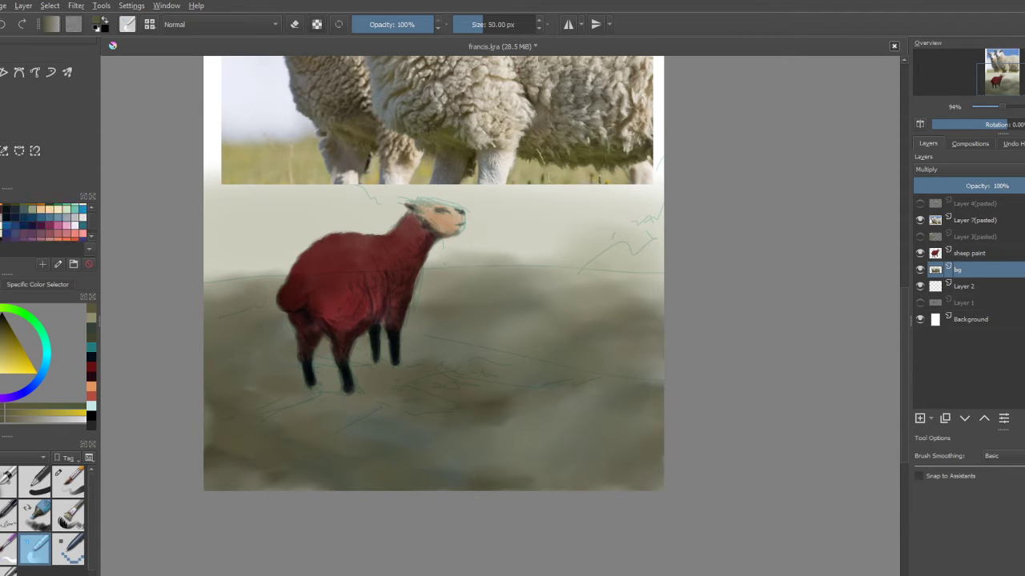
Step: Choose a dark green paint colour and switch back to the Wet Paint brush
{"action": "left_click", "coordinate": [50, 231]}
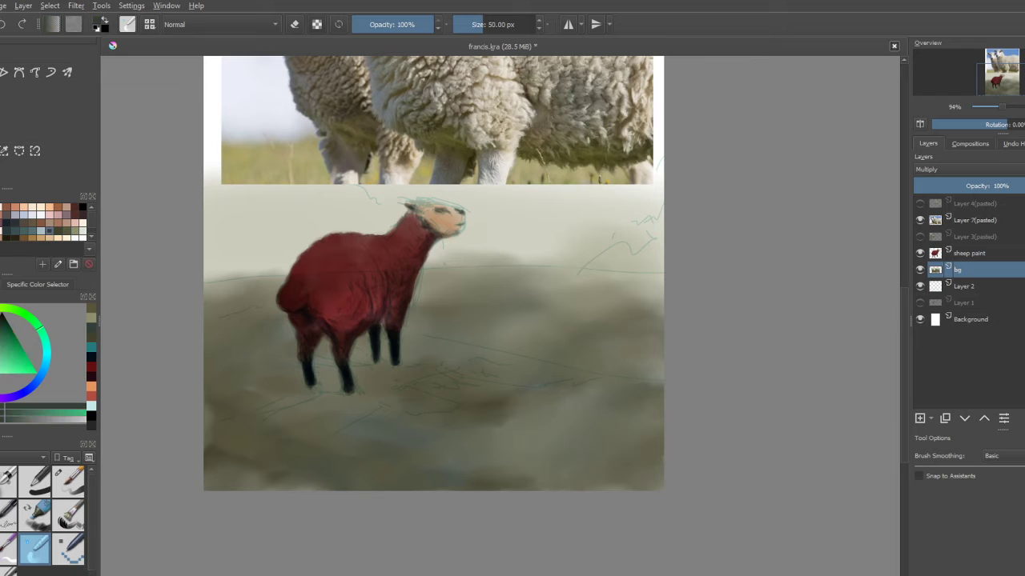
{"action": "left_click", "coordinate": [480, 312], "text": "ctrl"}
{"action": "left_click", "coordinate": [481, 313], "text": "ctrl"}
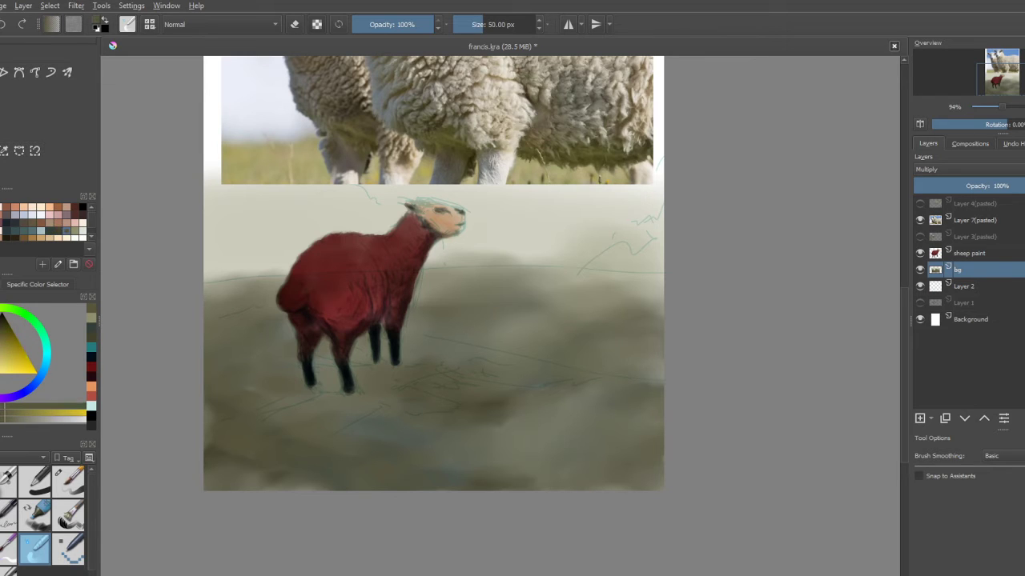
{"action": "left_click", "coordinate": [513, 321], "text": "ctrl"}
{"action": "left_click", "coordinate": [90, 308]}
{"action": "key", "text": "x"}
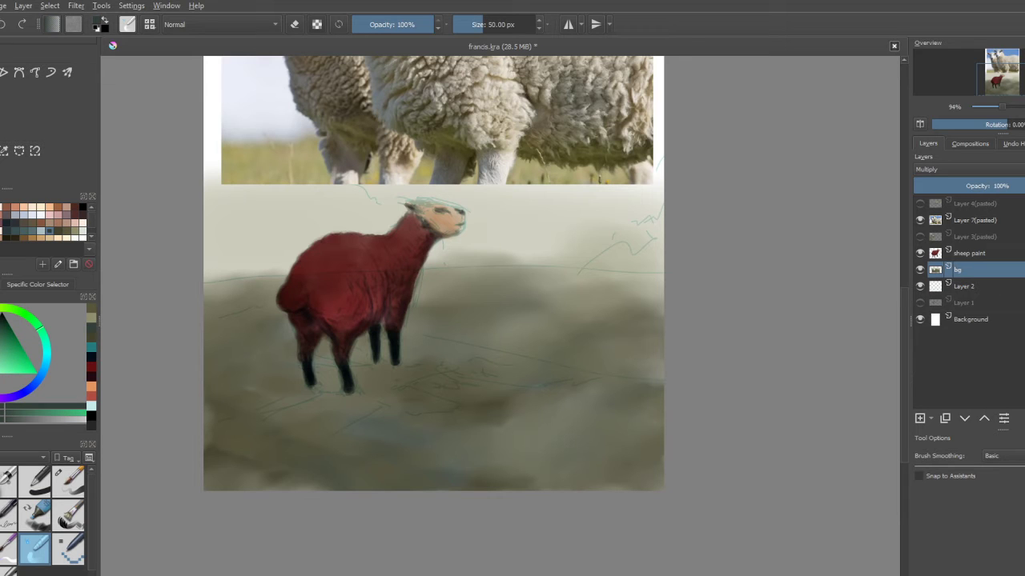
{"action": "left_click", "coordinate": [3, 528]}
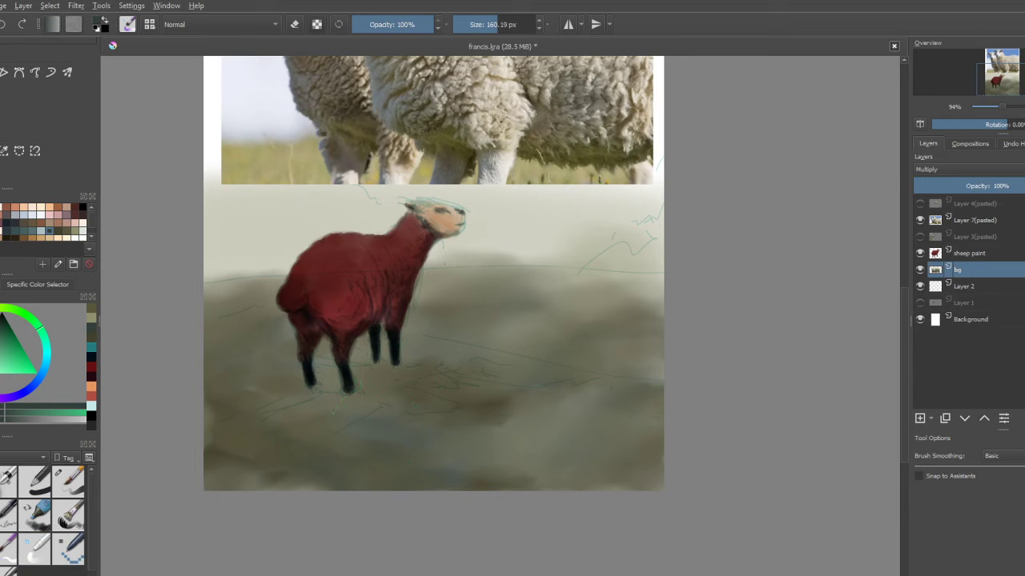
{"action": "right_click", "coordinate": [534, 330]}
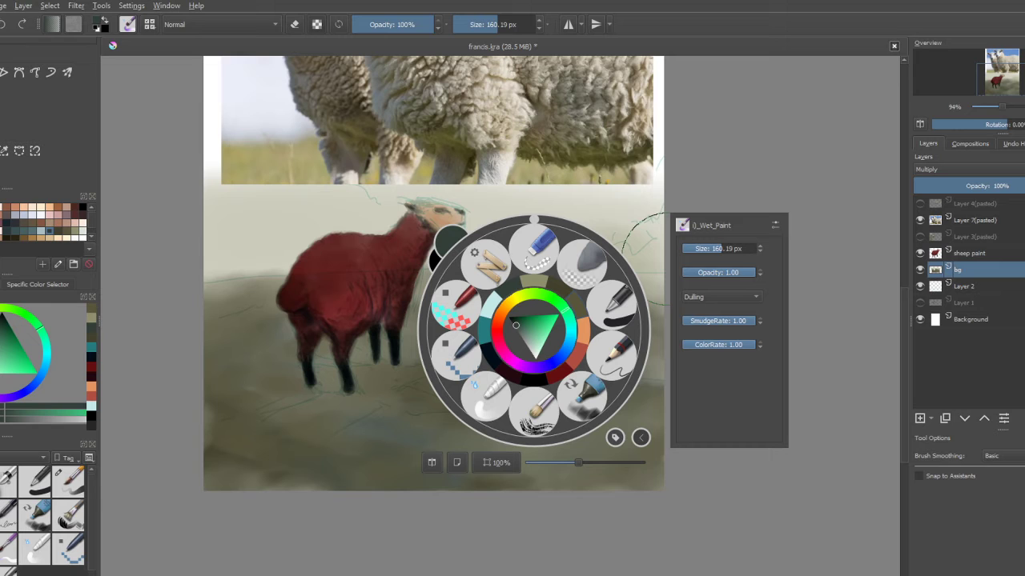
{"action": "key", "text": "4"}
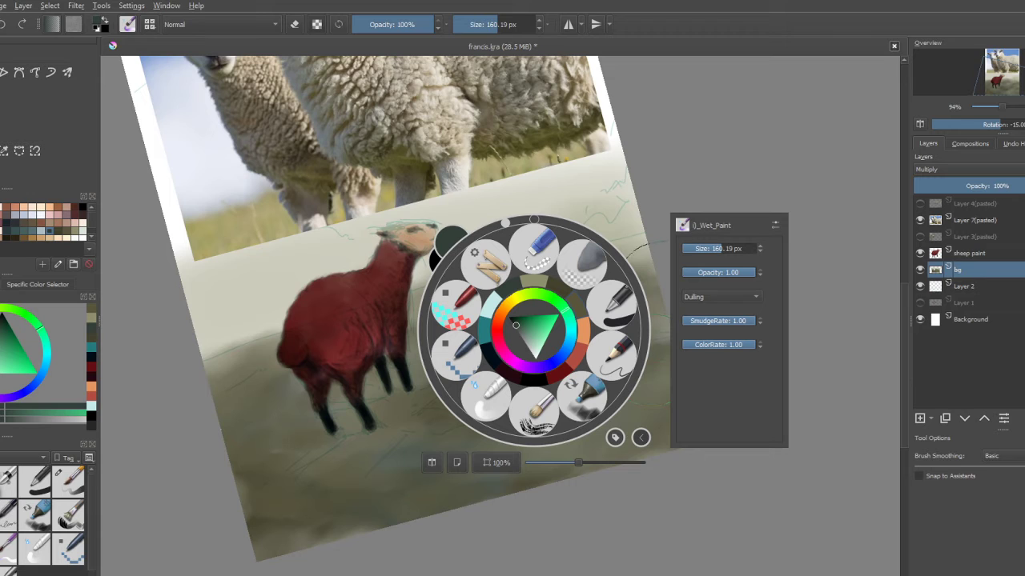
{"action": "key", "text": "5"}
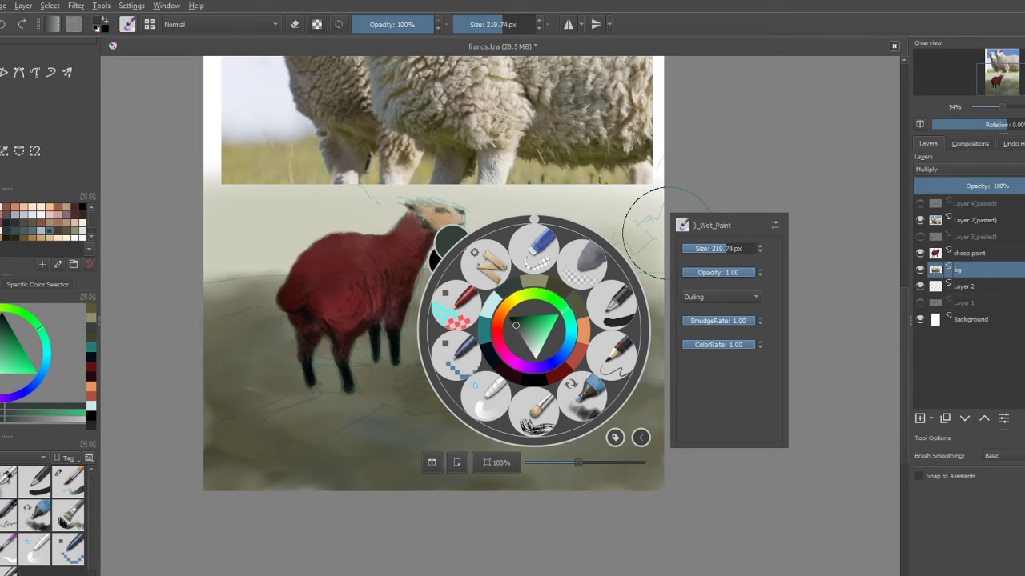
{"action": "key", "text": "4"}
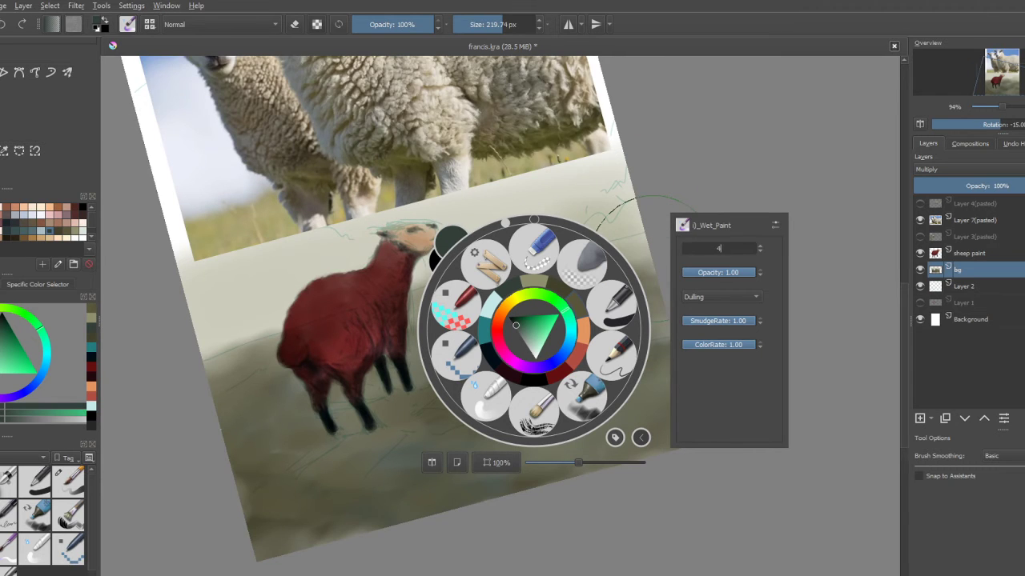
{"action": "key", "text": "Return"}
{"action": "key", "text": "5"}
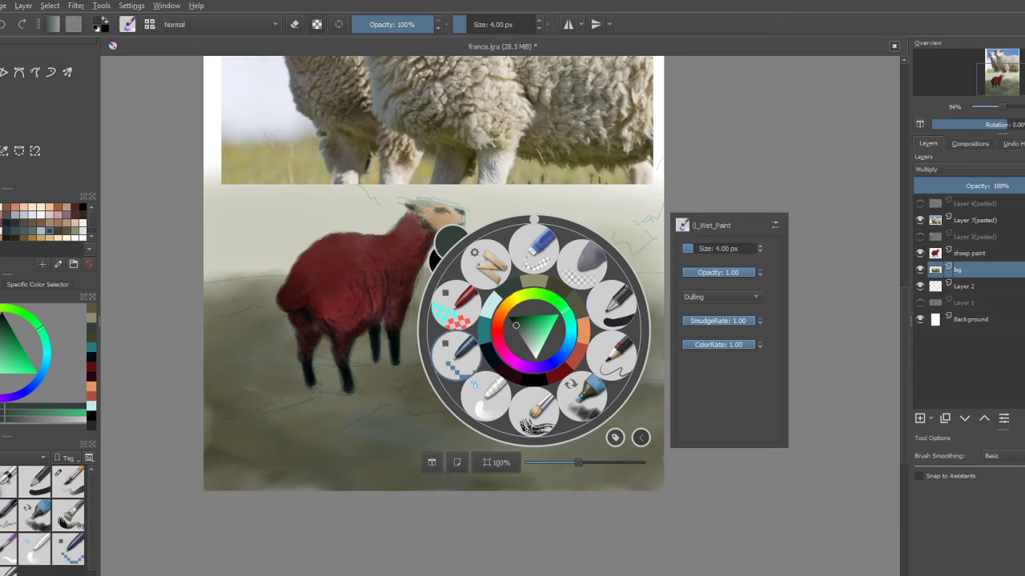
{"action": "left_click", "coordinate": [723, 248]}
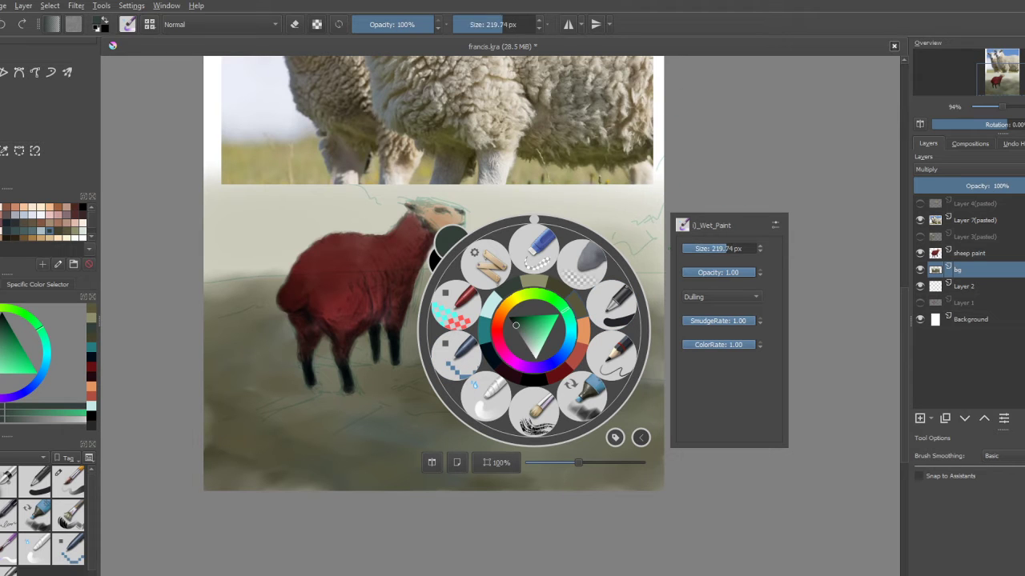
{"action": "left_click", "coordinate": [717, 249]}
Step: Reduce the brush to 44.14 px and paint a dark green cast shadow on the ground around the sheep's legs and out beside it
{"action": "left_click_drag", "start_coordinate": [493, 24], "coordinate": [479, 24]}
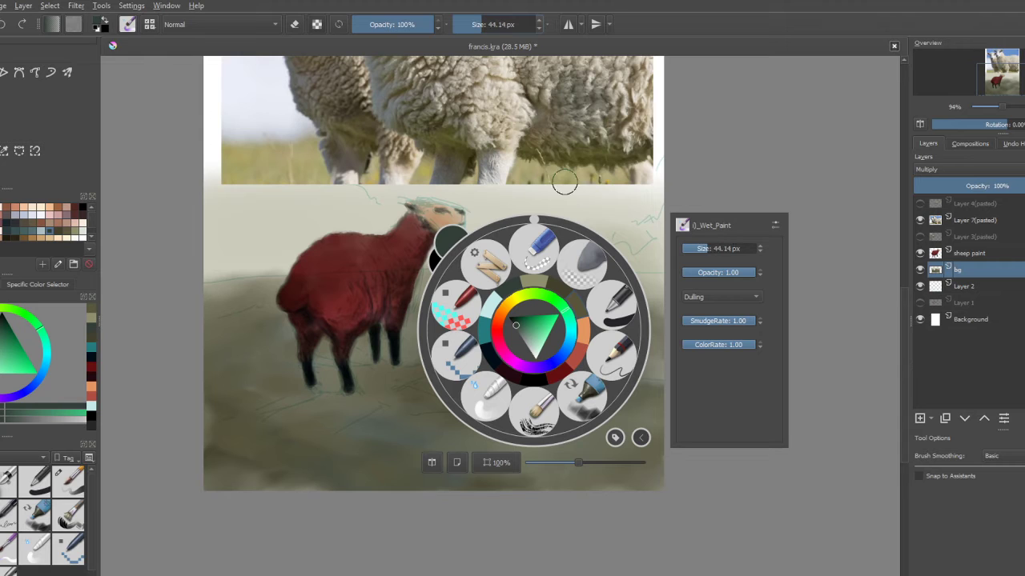
{"action": "left_click", "coordinate": [377, 457]}
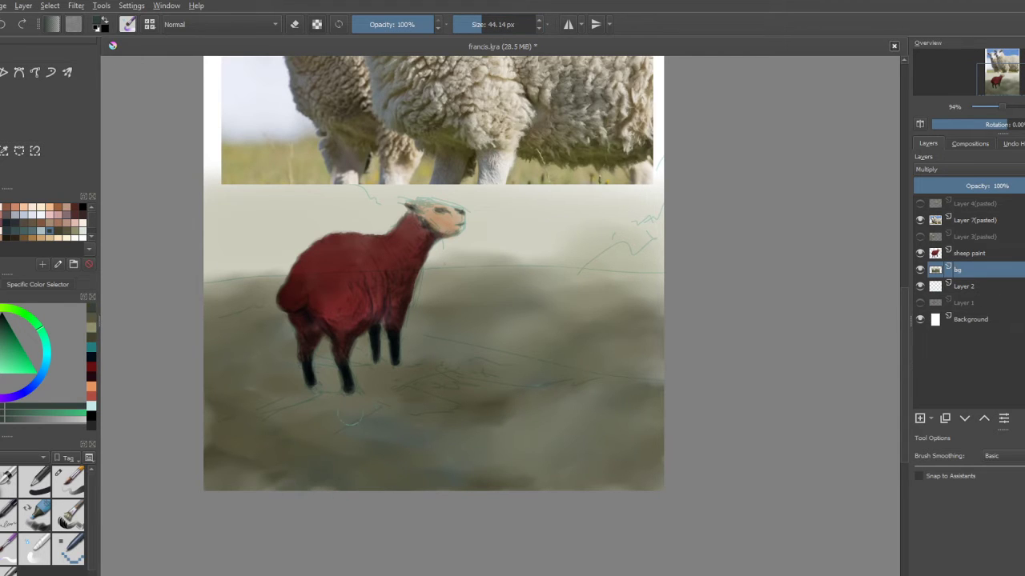
{"action": "mouse_move", "coordinate": [328, 420]}
{"action": "left_mouse_down"}
{"action": "mouse_move", "coordinate": [262, 428]}
{"action": "mouse_move", "coordinate": [322, 436]}
{"action": "mouse_move", "coordinate": [274, 435]}
{"action": "mouse_move", "coordinate": [337, 421]}
{"action": "mouse_move", "coordinate": [334, 400]}
{"action": "mouse_move", "coordinate": [345, 405]}
{"action": "mouse_move", "coordinate": [328, 418]}
{"action": "mouse_move", "coordinate": [369, 410]}
{"action": "mouse_move", "coordinate": [347, 381]}
{"action": "mouse_move", "coordinate": [310, 373]}
{"action": "mouse_move", "coordinate": [430, 401]}
{"action": "mouse_move", "coordinate": [386, 397]}
{"action": "mouse_move", "coordinate": [425, 363]}
{"action": "mouse_move", "coordinate": [484, 366]}
{"action": "mouse_move", "coordinate": [459, 363]}
{"action": "mouse_move", "coordinate": [484, 379]}
{"action": "mouse_move", "coordinate": [578, 369]}
{"action": "mouse_move", "coordinate": [434, 362]}
{"action": "mouse_move", "coordinate": [425, 353]}
{"action": "mouse_move", "coordinate": [474, 351]}
{"action": "mouse_move", "coordinate": [377, 347]}
{"action": "mouse_move", "coordinate": [386, 351]}
{"action": "mouse_move", "coordinate": [353, 331]}
{"action": "mouse_move", "coordinate": [516, 357]}
{"action": "left_mouse_up"}
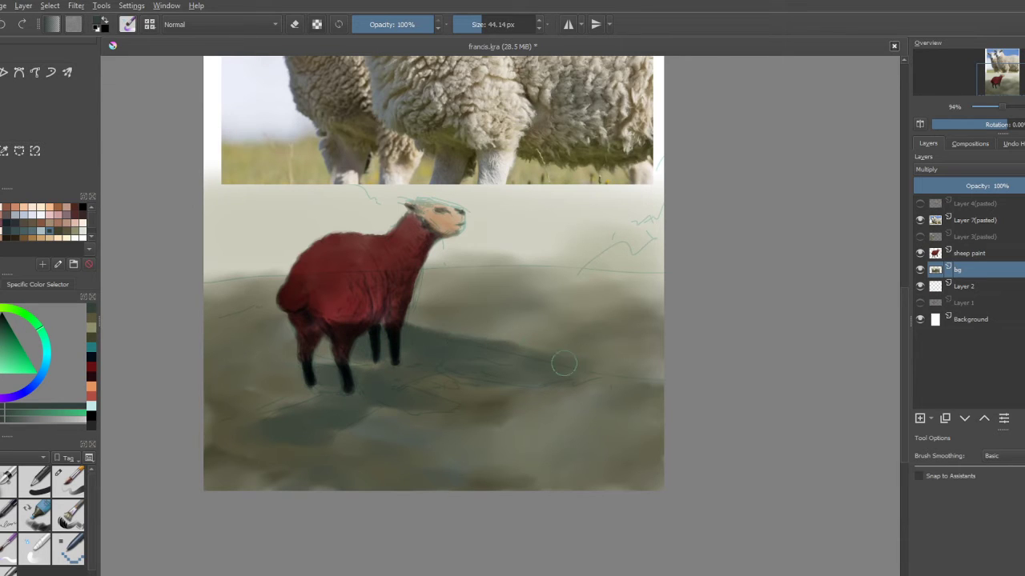
{"action": "mouse_move", "coordinate": [386, 334]}
{"action": "left_mouse_down"}
{"action": "mouse_move", "coordinate": [445, 321]}
{"action": "mouse_move", "coordinate": [550, 346]}
{"action": "mouse_move", "coordinate": [483, 344]}
{"action": "mouse_move", "coordinate": [562, 354]}
{"action": "left_mouse_up"}
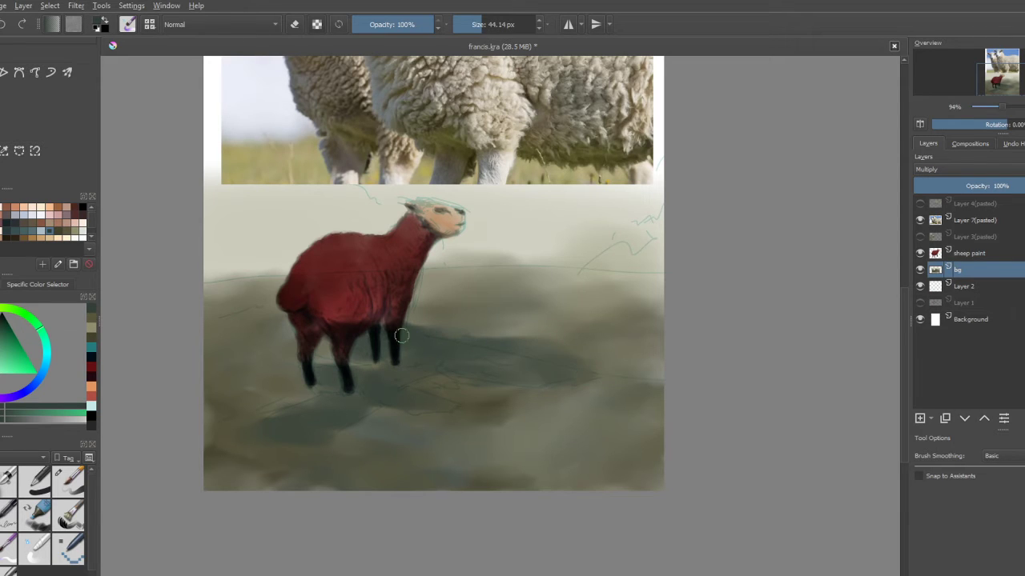
{"action": "left_click_drag", "start_coordinate": [401, 336], "coordinate": [470, 339]}
Step: Pick olive from the ground and soften the edges of the sheep's cast shadow with it
{"action": "key", "text": "e"}
{"action": "key", "text": "e"}
{"action": "left_click", "coordinate": [279, 300], "text": "ctrl"}
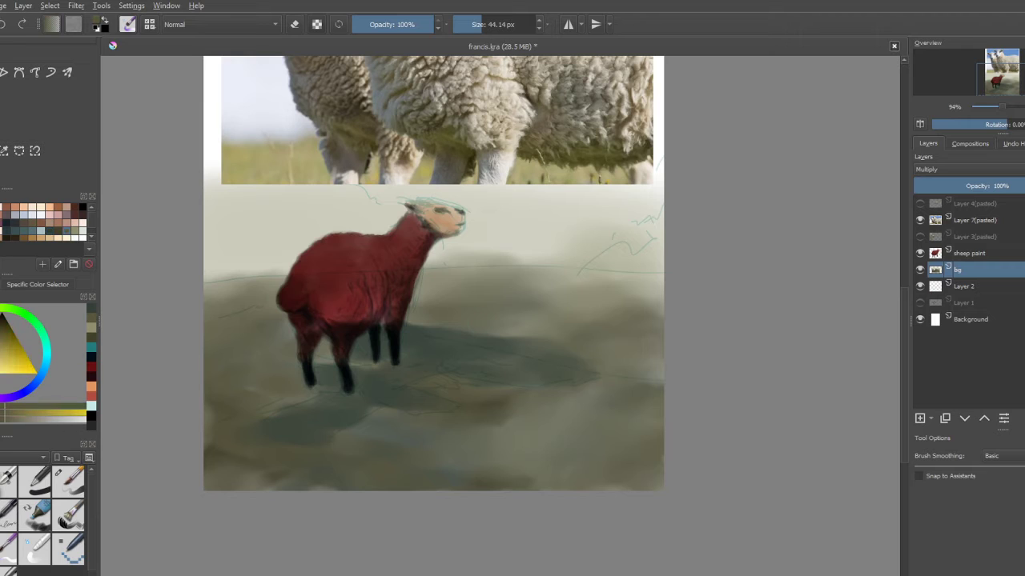
{"action": "left_click_drag", "start_coordinate": [429, 328], "coordinate": [549, 333]}
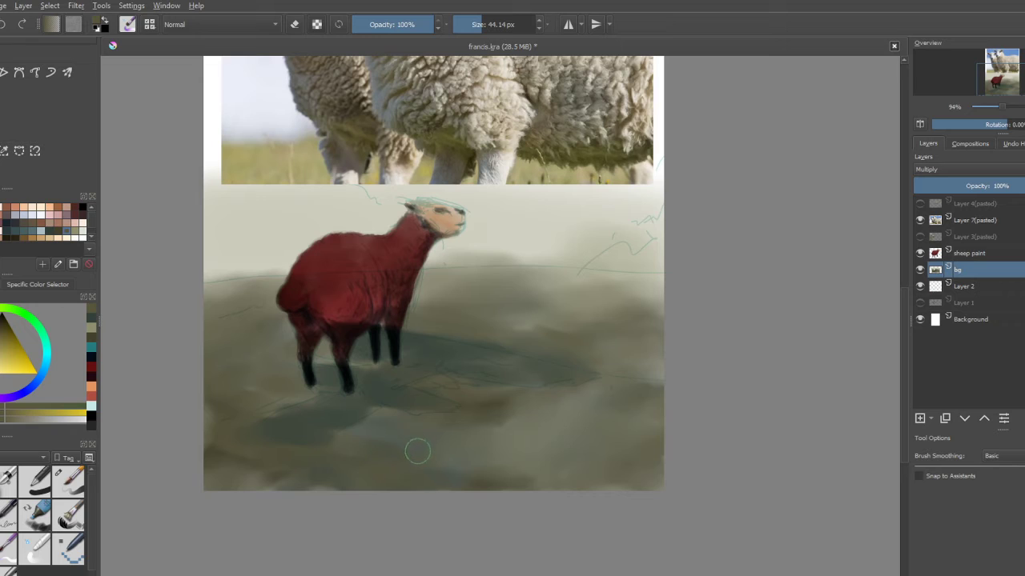
Step: Switch to the 40 px bristle brush and try a dark olive patch behind the sheep's rump, undoing it
{"action": "left_click", "coordinate": [68, 516]}
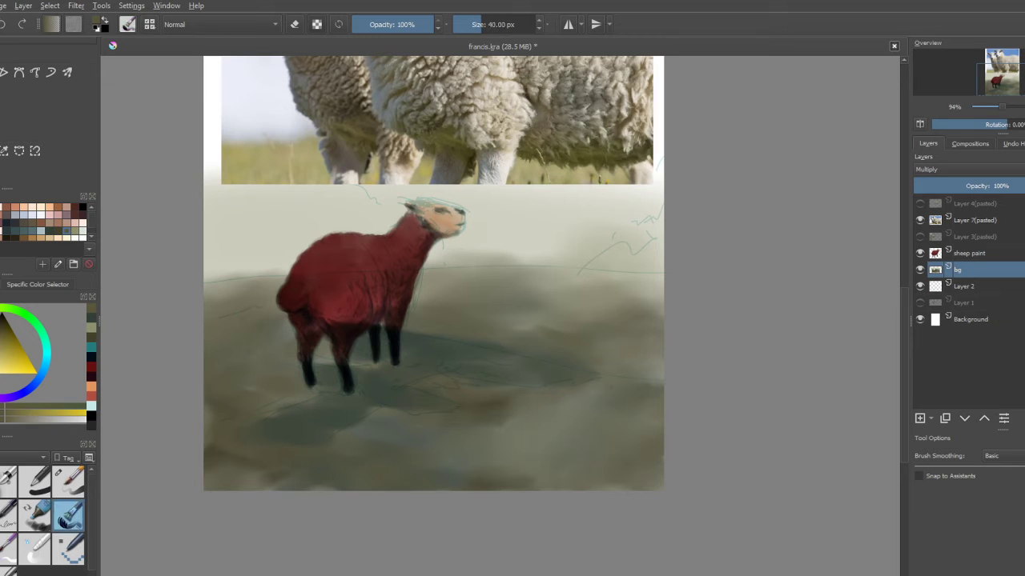
{"action": "left_click_drag", "start_coordinate": [229, 296], "coordinate": [251, 295]}
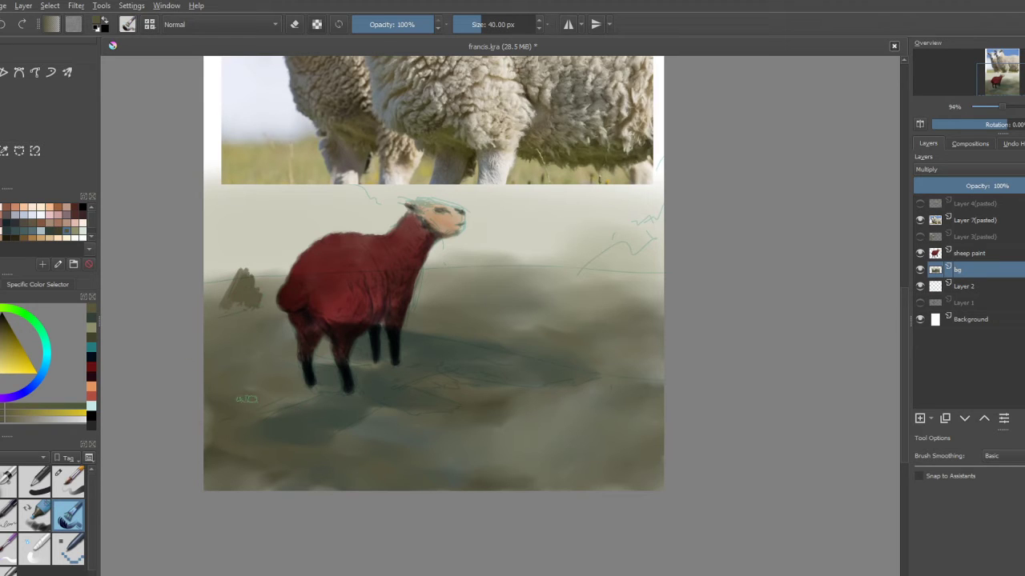
{"action": "key", "text": "ctrl+z"}
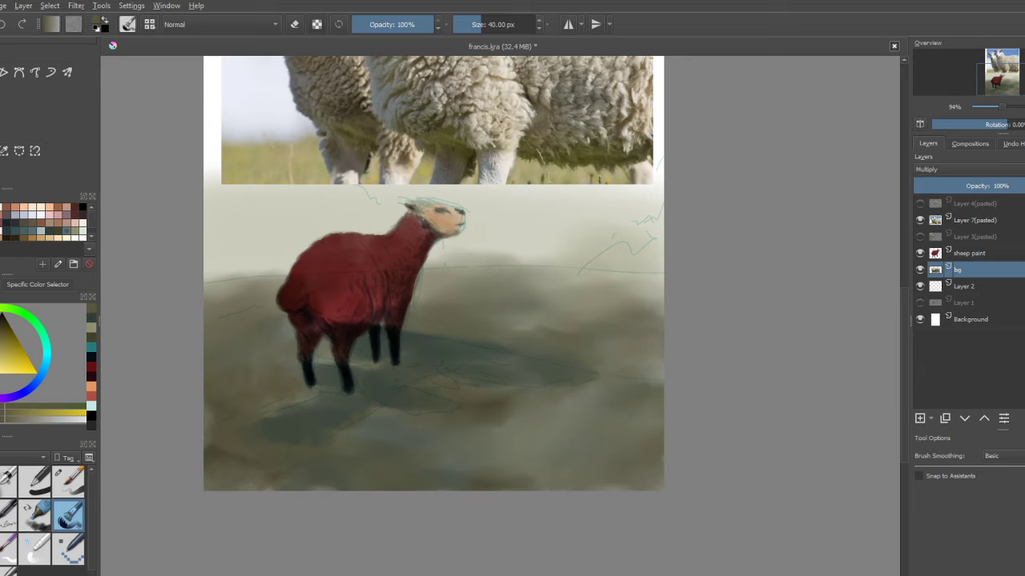
Step: Hide the sketch on Layer 2 and add pale and dark olive grass texture to the ground with the bristle brush
{"action": "left_click", "coordinate": [919, 286]}
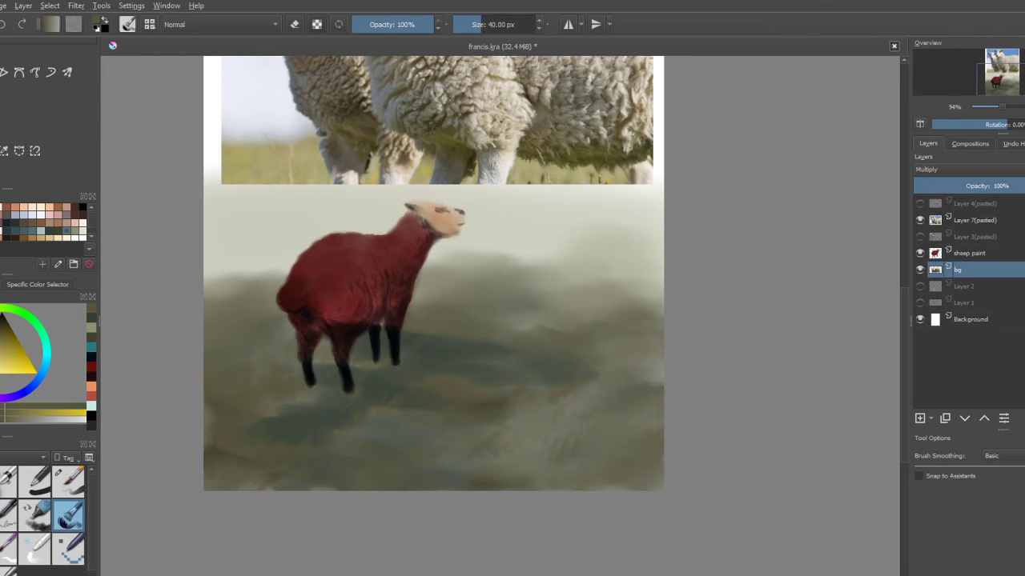
{"action": "left_click", "coordinate": [366, 378], "text": "ctrl"}
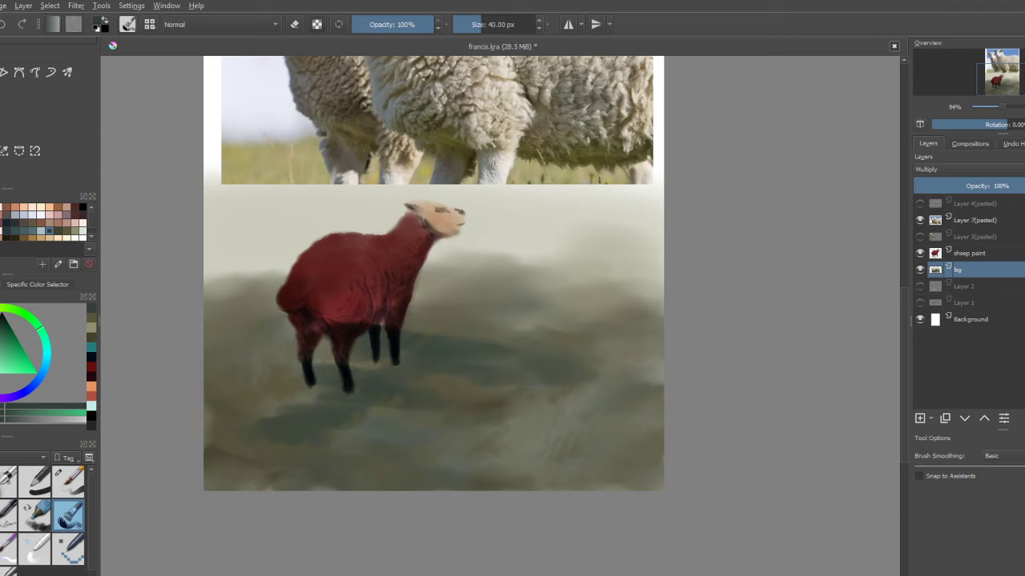
{"action": "left_click", "coordinate": [92, 328]}
{"action": "mouse_move", "coordinate": [245, 365]}
{"action": "left_mouse_down"}
{"action": "mouse_move", "coordinate": [244, 354]}
{"action": "mouse_move", "coordinate": [227, 358]}
{"action": "left_mouse_up"}
{"action": "left_click_drag", "start_coordinate": [220, 368], "coordinate": [218, 360]}
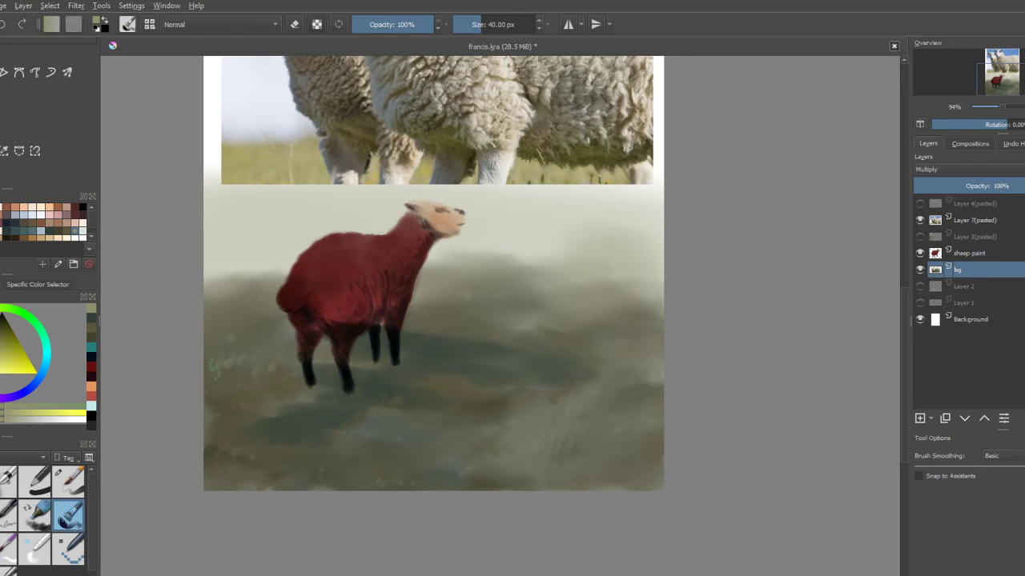
{"action": "left_click", "coordinate": [91, 328]}
{"action": "left_click_drag", "start_coordinate": [191, 369], "coordinate": [211, 370]}
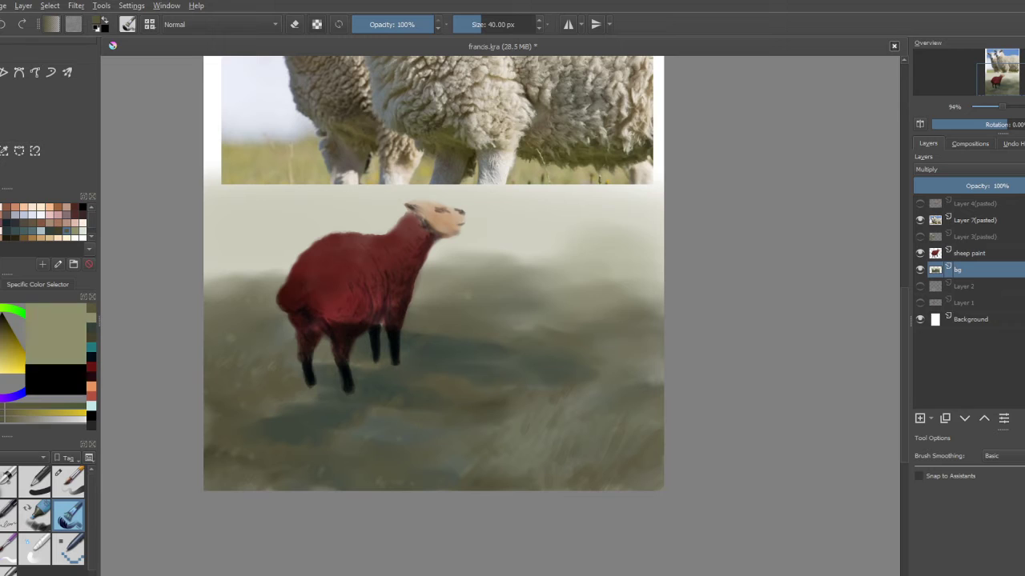
Step: Choose a light olive and add a few grass strokes to the foreground ground, comparing the 40 px bristle brush with other brushes
{"action": "left_click", "coordinate": [92, 318]}
{"action": "left_click_drag", "start_coordinate": [469, 483], "coordinate": [443, 471]}
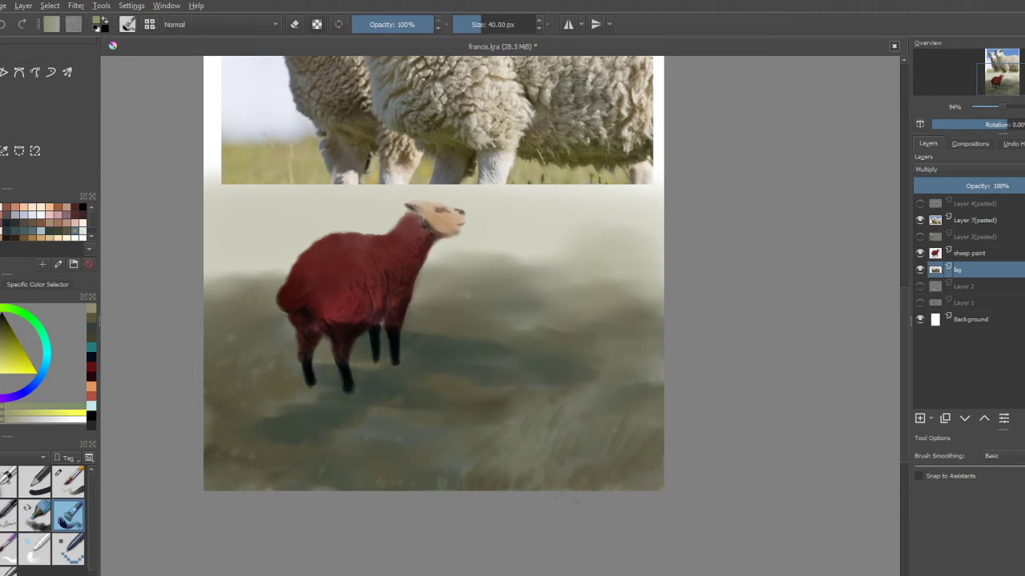
{"action": "left_click", "coordinate": [68, 513]}
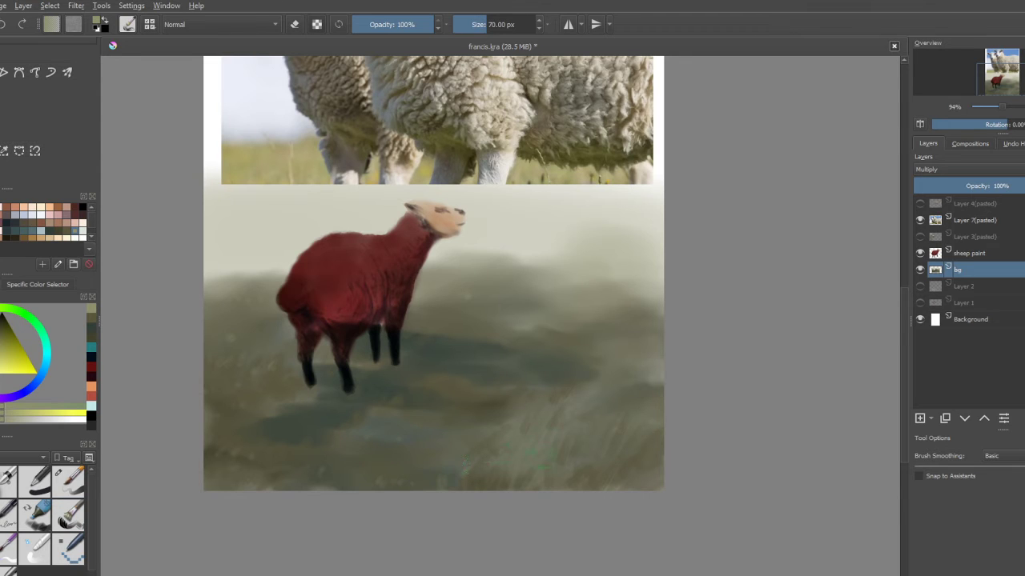
{"action": "left_click", "coordinate": [35, 549]}
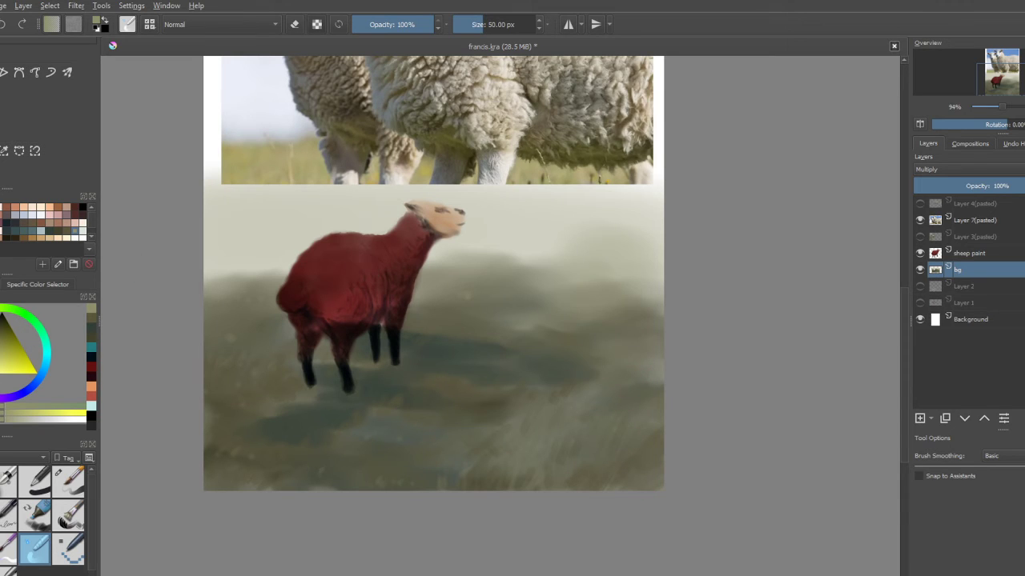
Step: Set the 40 px basic opacity brush to eraser mode and erase the pale sky above a curved horizon on the bg layer
{"action": "left_click", "coordinate": [68, 482]}
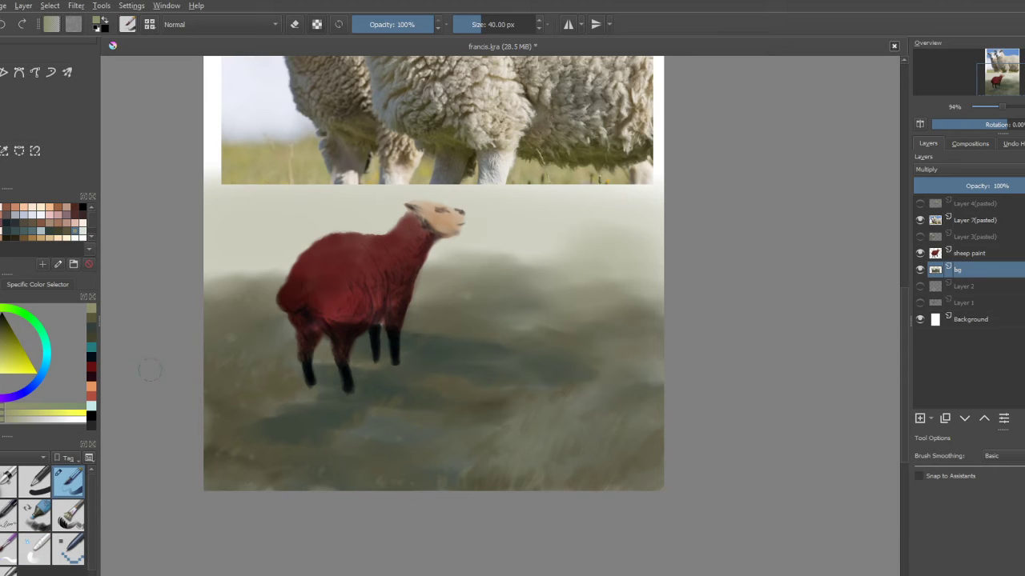
{"action": "left_click", "coordinate": [35, 482]}
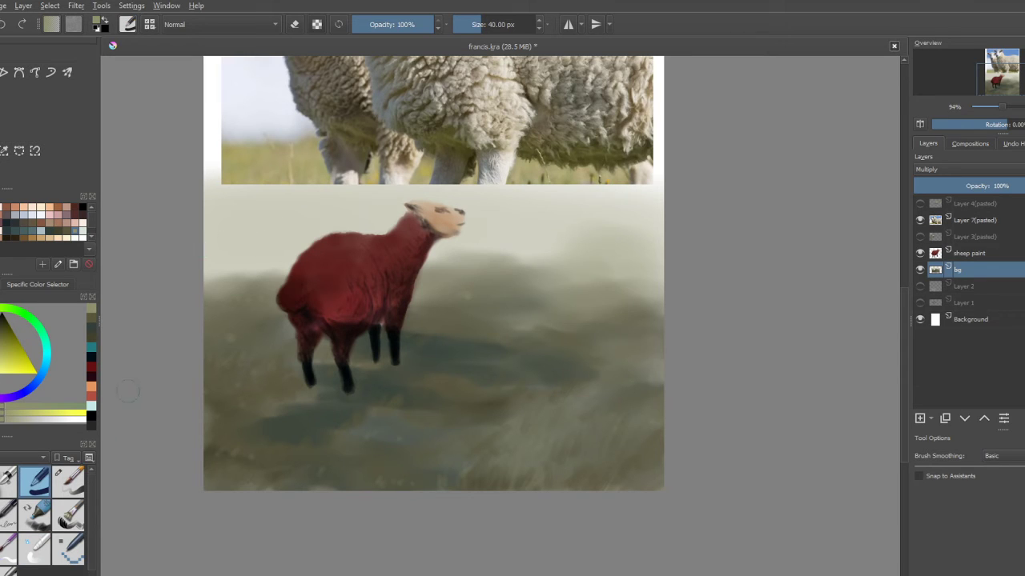
{"action": "left_click", "coordinate": [68, 482]}
{"action": "right_click", "coordinate": [288, 216]}
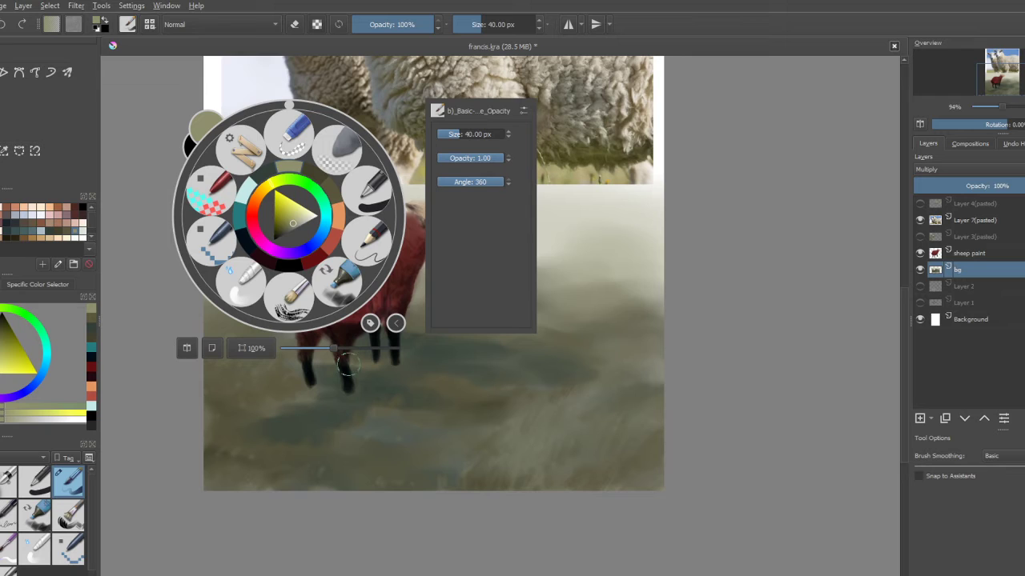
{"action": "left_click", "coordinate": [336, 386]}
{"action": "key", "text": "e"}
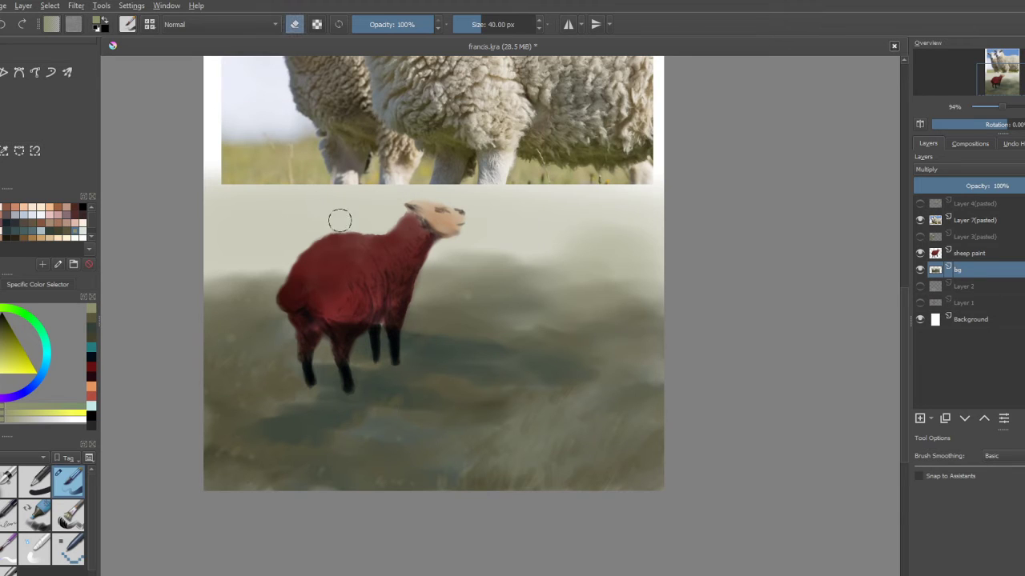
{"action": "mouse_move", "coordinate": [337, 214]}
{"action": "left_mouse_down"}
{"action": "mouse_move", "coordinate": [182, 234]}
{"action": "mouse_move", "coordinate": [330, 207]}
{"action": "mouse_move", "coordinate": [207, 205]}
{"action": "mouse_move", "coordinate": [359, 169]}
{"action": "mouse_move", "coordinate": [219, 203]}
{"action": "mouse_move", "coordinate": [315, 203]}
{"action": "mouse_move", "coordinate": [370, 195]}
{"action": "mouse_move", "coordinate": [323, 189]}
{"action": "mouse_move", "coordinate": [355, 175]}
{"action": "mouse_move", "coordinate": [185, 183]}
{"action": "mouse_move", "coordinate": [214, 166]}
{"action": "mouse_move", "coordinate": [205, 172]}
{"action": "mouse_move", "coordinate": [406, 188]}
{"action": "mouse_move", "coordinate": [327, 194]}
{"action": "mouse_move", "coordinate": [495, 186]}
{"action": "mouse_move", "coordinate": [357, 198]}
{"action": "mouse_move", "coordinate": [640, 197]}
{"action": "mouse_move", "coordinate": [420, 201]}
{"action": "mouse_move", "coordinate": [676, 210]}
{"action": "mouse_move", "coordinate": [387, 207]}
{"action": "mouse_move", "coordinate": [692, 210]}
{"action": "mouse_move", "coordinate": [522, 215]}
{"action": "mouse_move", "coordinate": [669, 226]}
{"action": "mouse_move", "coordinate": [597, 200]}
{"action": "mouse_move", "coordinate": [650, 179]}
{"action": "left_mouse_up"}
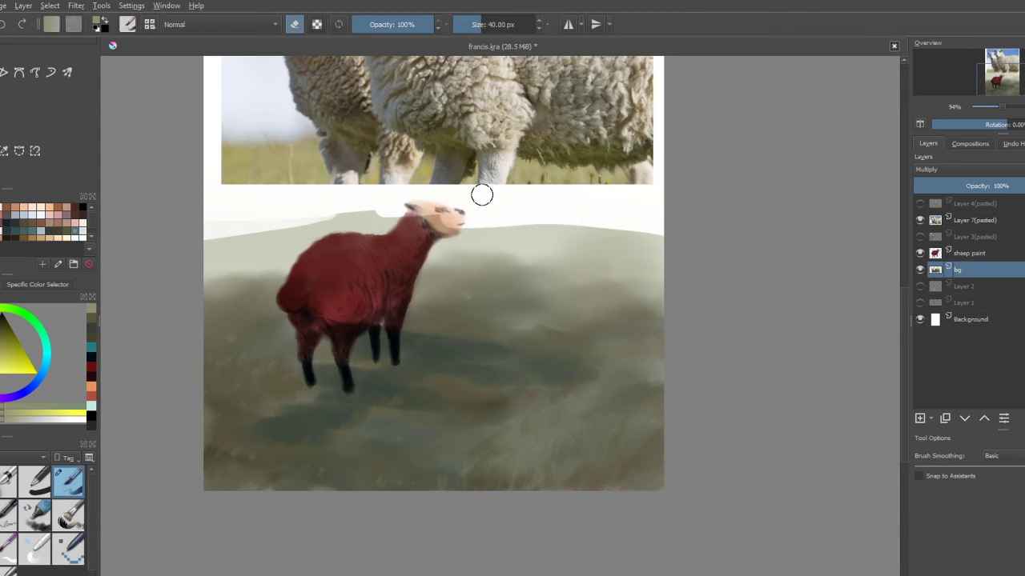
{"action": "mouse_move", "coordinate": [271, 215]}
{"action": "left_mouse_down"}
{"action": "mouse_move", "coordinate": [547, 207]}
{"action": "mouse_move", "coordinate": [286, 217]}
{"action": "left_mouse_up"}
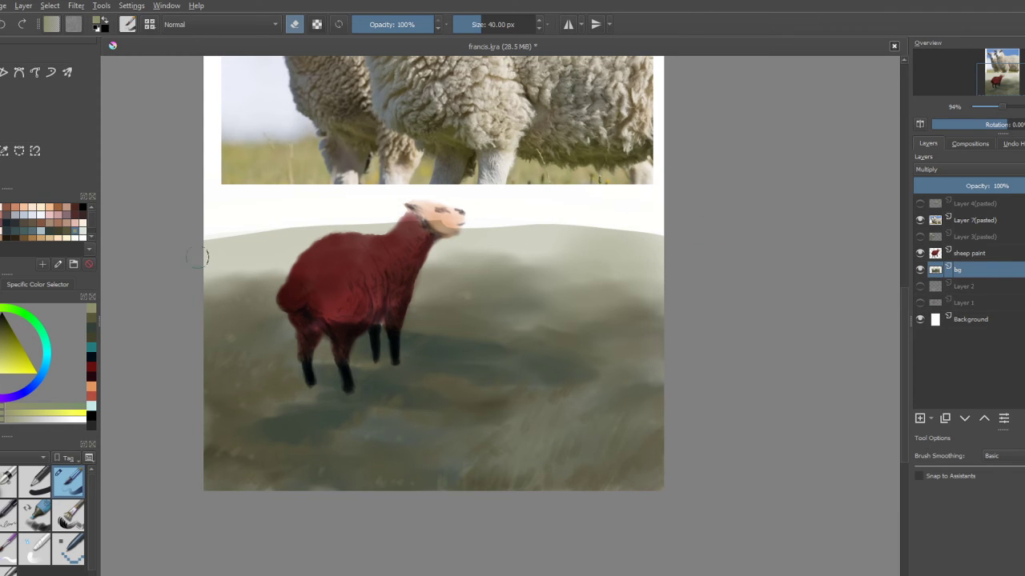
Step: Erase the horizon of the bg layer down to just behind the sheep's back and clear the ground paint beneath its red fleece
{"action": "mouse_move", "coordinate": [200, 258]}
{"action": "left_mouse_down"}
{"action": "mouse_move", "coordinate": [482, 234]}
{"action": "mouse_move", "coordinate": [679, 240]}
{"action": "left_mouse_up"}
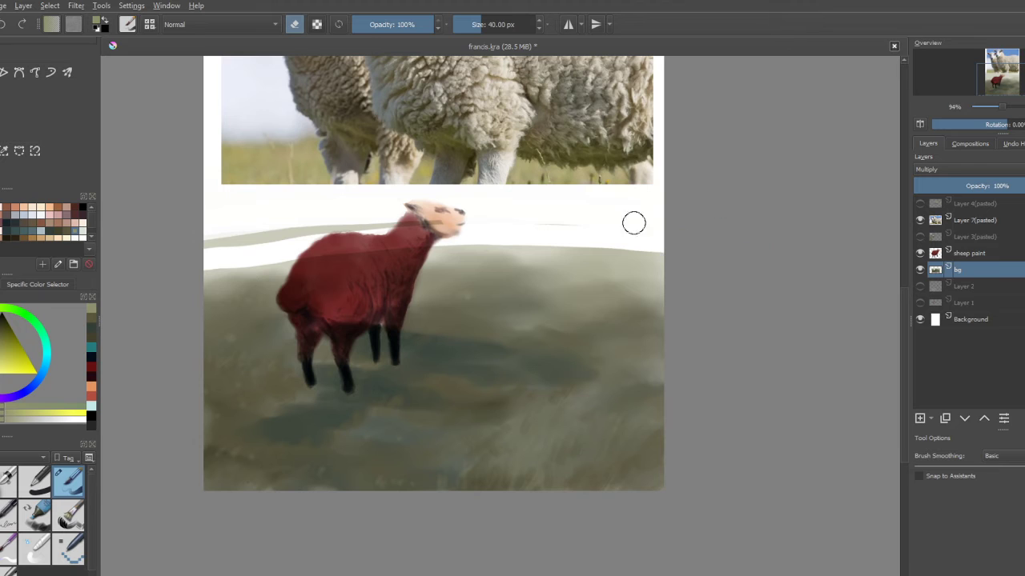
{"action": "left_click_drag", "start_coordinate": [398, 218], "coordinate": [171, 245]}
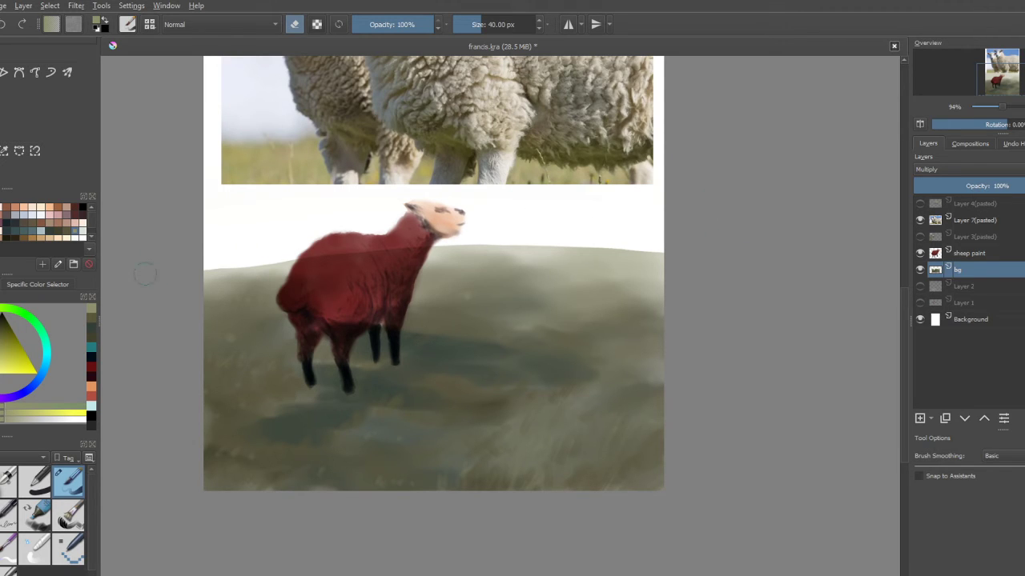
{"action": "mouse_move", "coordinate": [267, 251]}
{"action": "left_mouse_down"}
{"action": "mouse_move", "coordinate": [746, 261]}
{"action": "mouse_move", "coordinate": [366, 238]}
{"action": "left_mouse_up"}
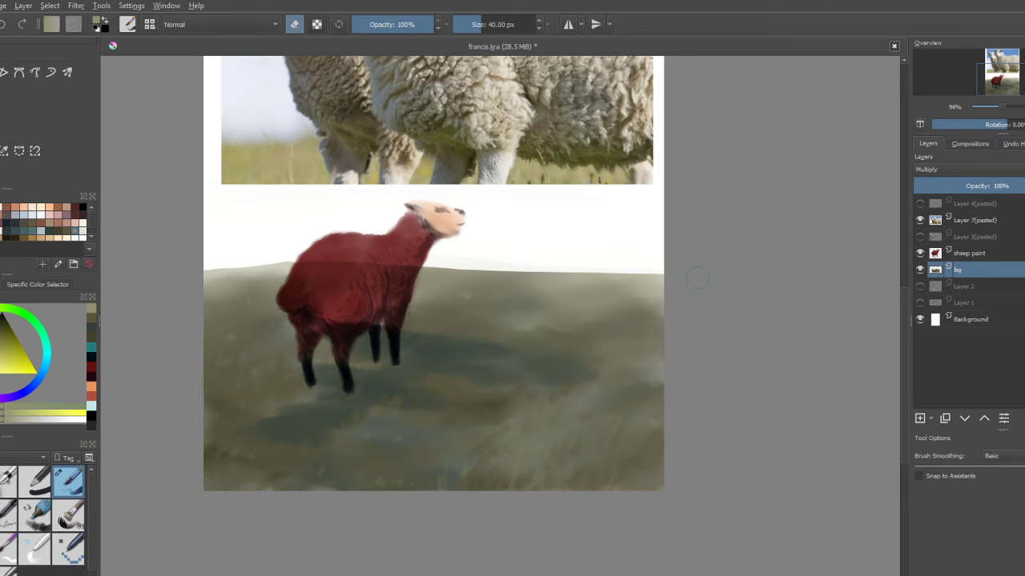
{"action": "key", "text": "ctrl+z"}
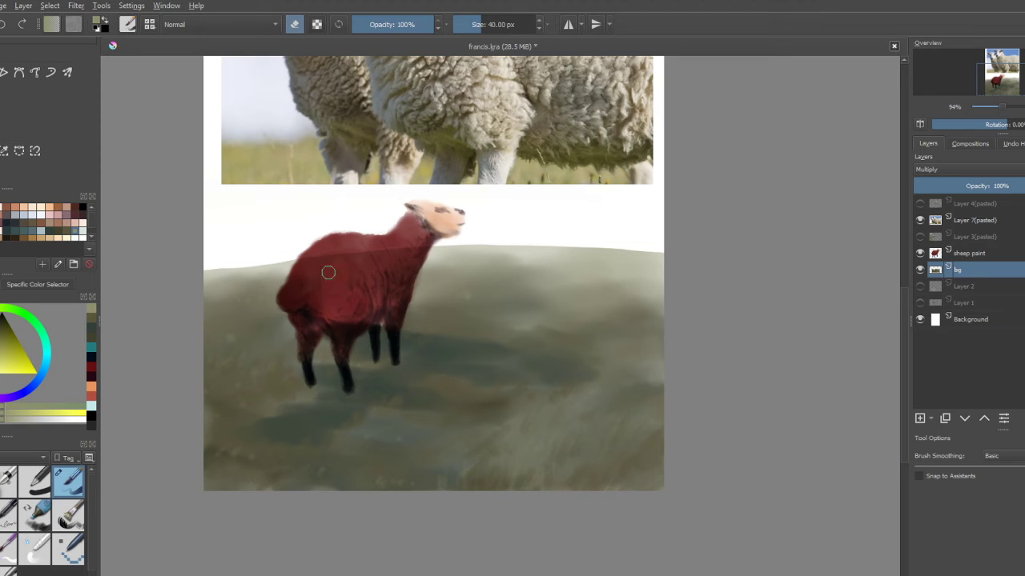
{"action": "mouse_move", "coordinate": [308, 269]}
{"action": "left_mouse_down"}
{"action": "mouse_move", "coordinate": [359, 261]}
{"action": "mouse_move", "coordinate": [366, 274]}
{"action": "mouse_move", "coordinate": [410, 241]}
{"action": "mouse_move", "coordinate": [369, 297]}
{"action": "mouse_move", "coordinate": [291, 298]}
{"action": "mouse_move", "coordinate": [314, 266]}
{"action": "mouse_move", "coordinate": [343, 324]}
{"action": "mouse_move", "coordinate": [356, 302]}
{"action": "mouse_move", "coordinate": [335, 285]}
{"action": "mouse_move", "coordinate": [364, 379]}
{"action": "left_mouse_up"}
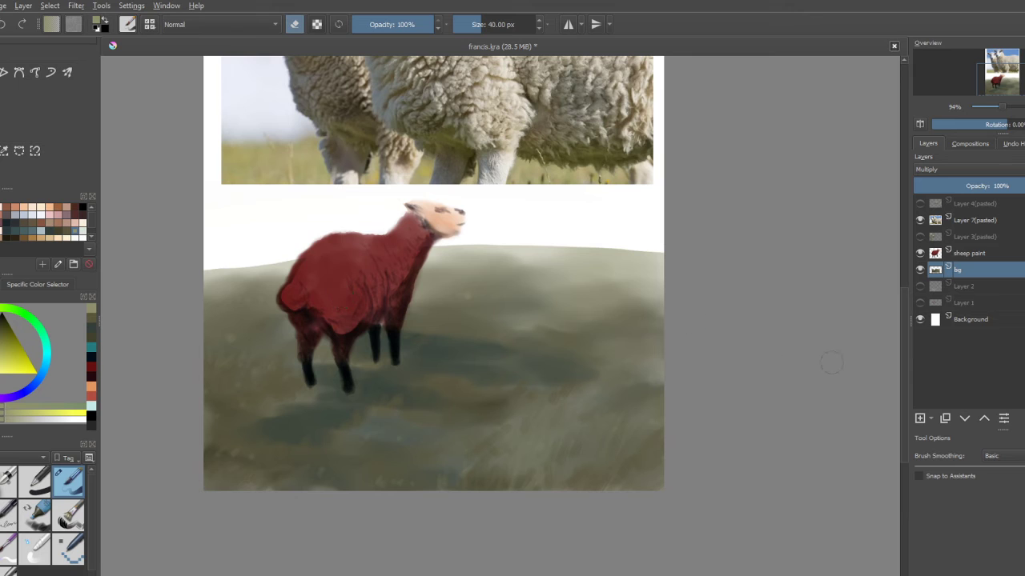
Step: Hide the reference photo on Layer 7(pasted) and erase the leftover grey smears from the sky
{"action": "left_click", "coordinate": [919, 269]}
{"action": "left_click", "coordinate": [920, 269]}
{"action": "left_click", "coordinate": [920, 219]}
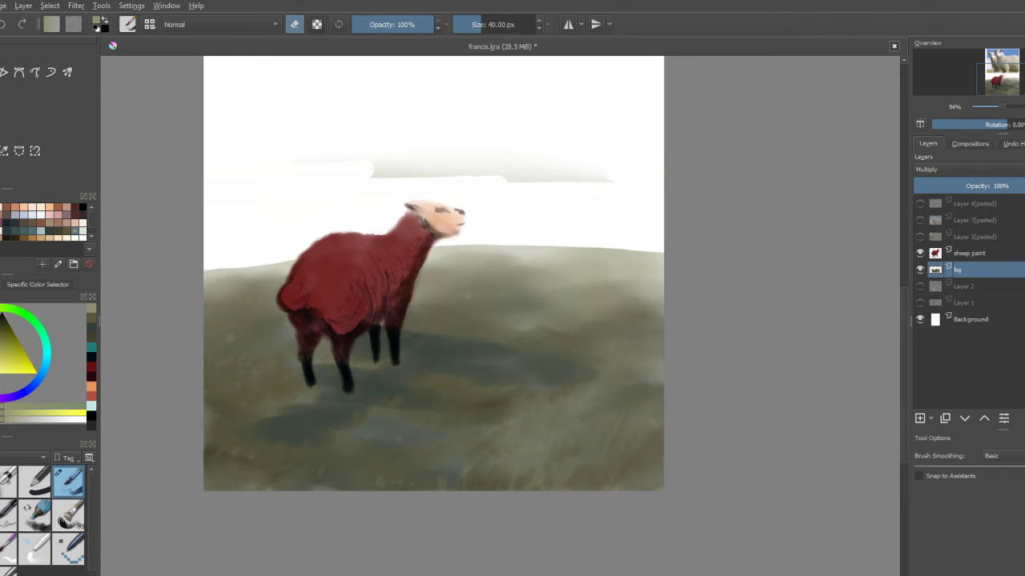
{"action": "scroll", "coordinate": [433, 320], "scroll_direction": "up", "scroll_amount": 3}
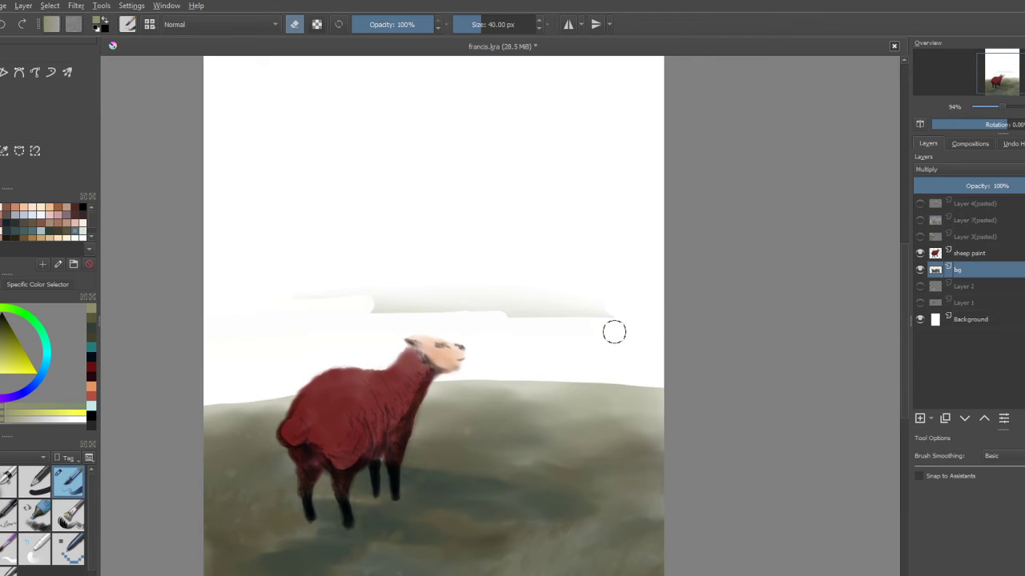
{"action": "left_click_drag", "start_coordinate": [605, 312], "coordinate": [419, 293]}
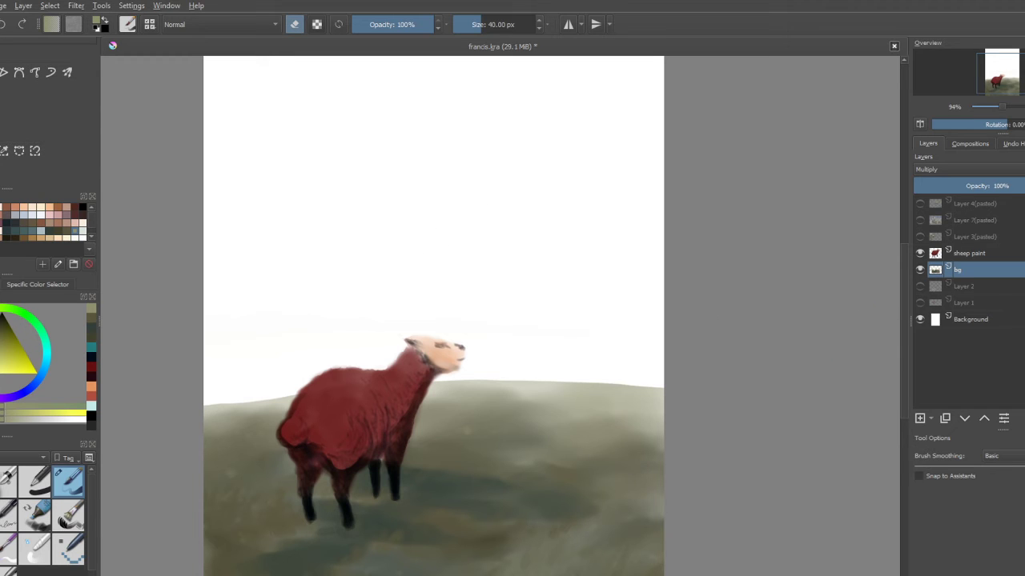
Step: Soften the ground's horizon edge on the bg layer with the 50 px brush and tidy it with the 40 px eraser
{"action": "left_click", "coordinate": [35, 549]}
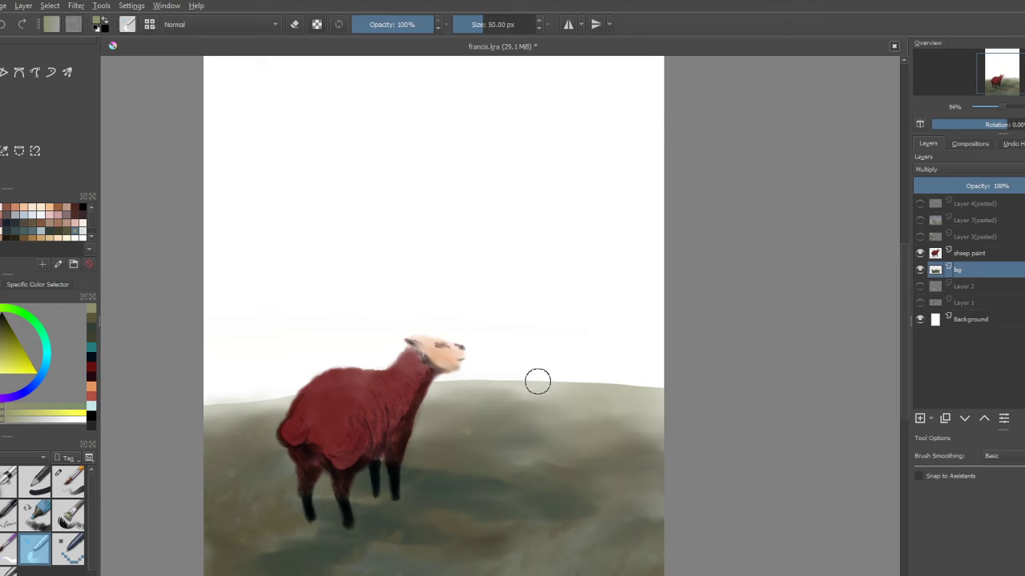
{"action": "left_click_drag", "start_coordinate": [597, 382], "coordinate": [675, 393]}
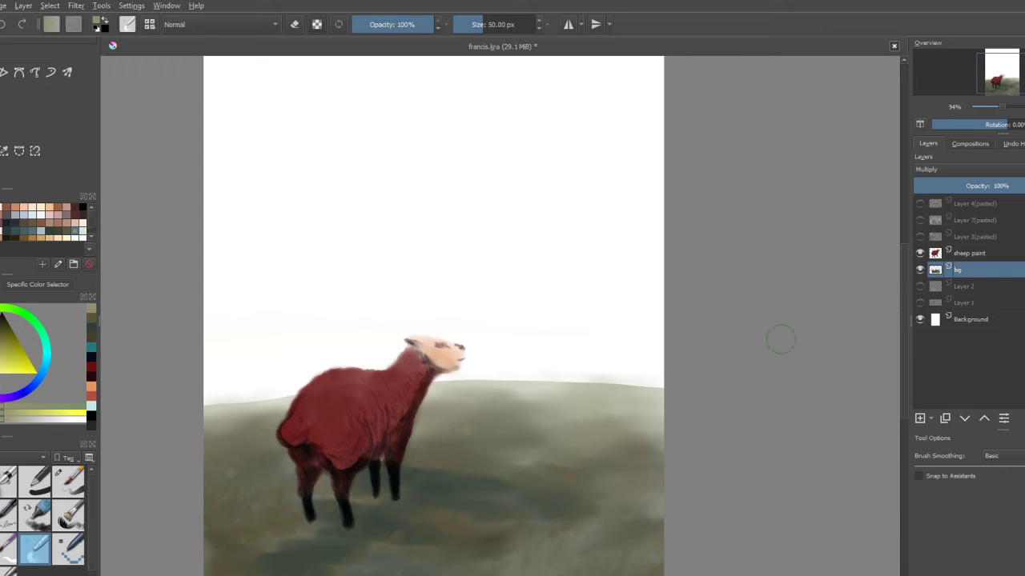
{"action": "key", "text": "e"}
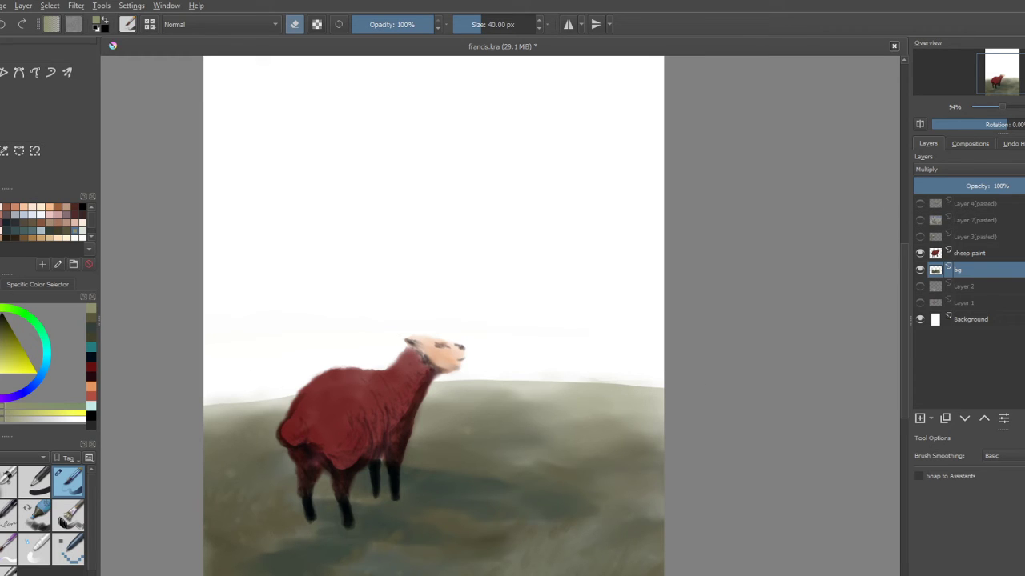
Step: Add a new paint layer named clouds above bg and make it the active layer
{"action": "key", "text": "Insert"}
{"action": "key", "text": "F2"}
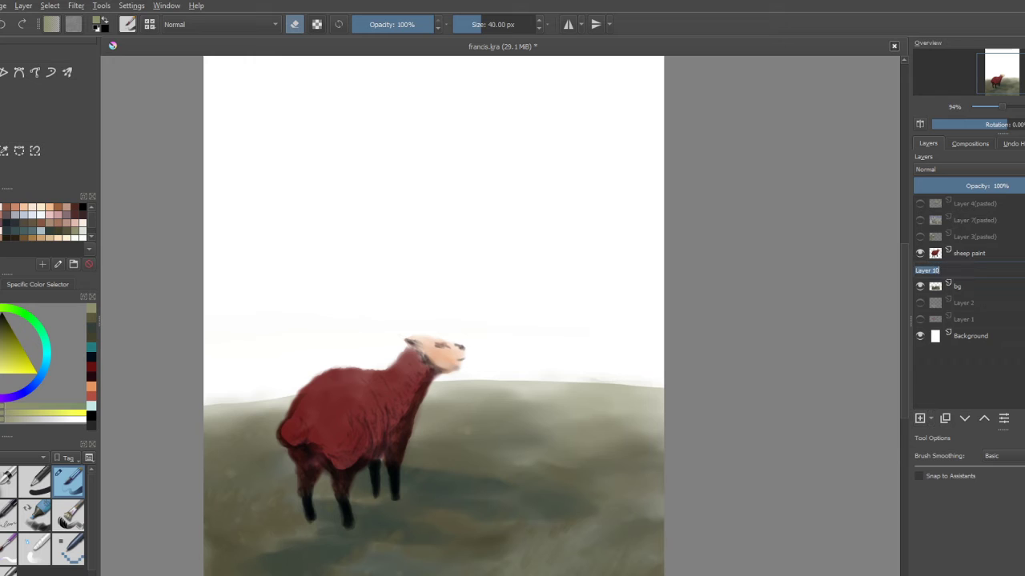
{"action": "type", "text": "ds"}
{"action": "key", "text": "Return"}
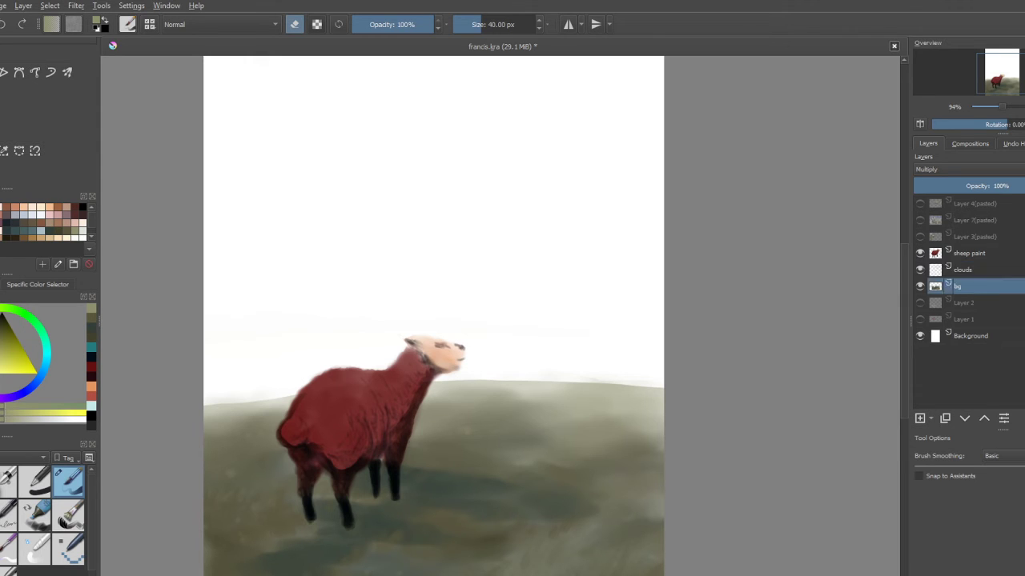
{"action": "key", "text": "Page_Up"}
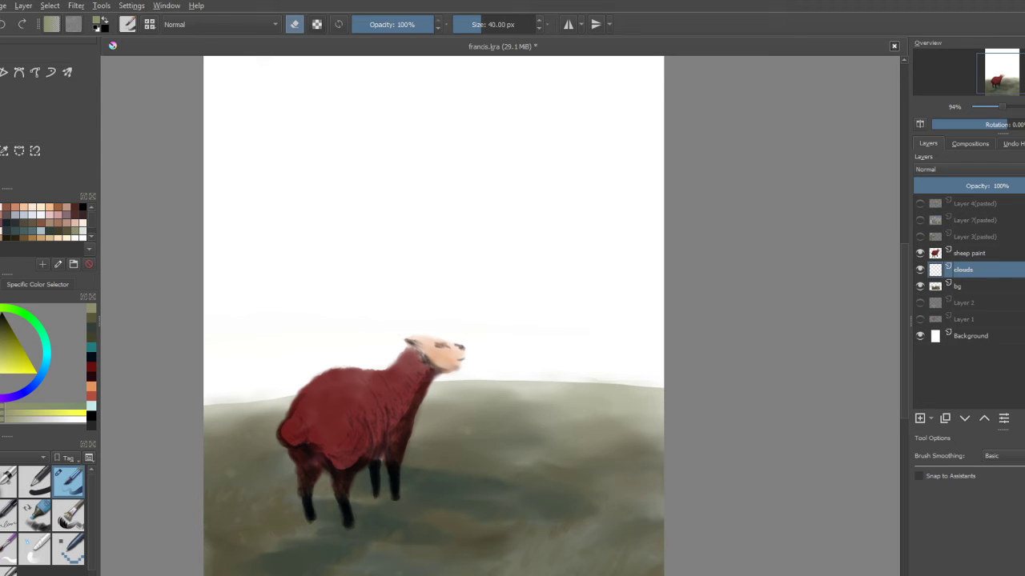
Step: Paint a tall billowing pale blue cloud behind the sheep along the canvas's left edge with the 44.14 px brush
{"action": "key", "text": "e"}
{"action": "left_click", "coordinate": [24, 214]}
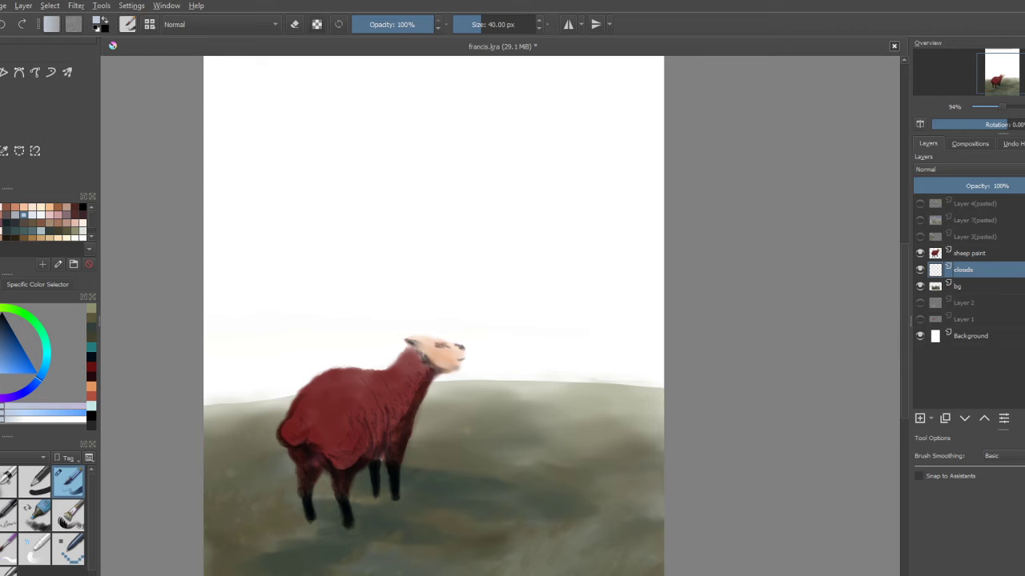
{"action": "key", "text": "slash"}
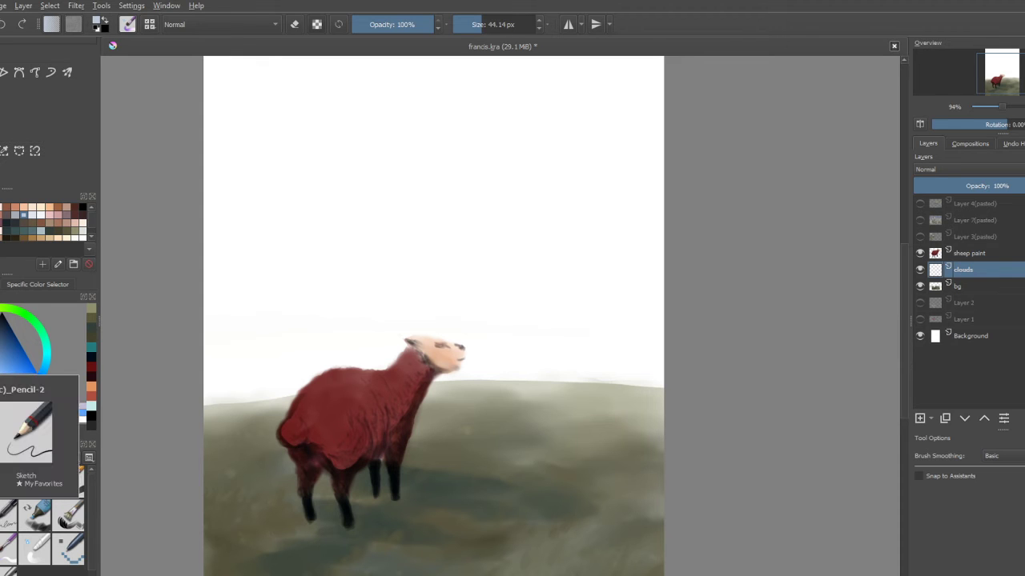
{"action": "mouse_move", "coordinate": [210, 113]}
{"action": "left_mouse_down"}
{"action": "mouse_move", "coordinate": [272, 159]}
{"action": "mouse_move", "coordinate": [249, 210]}
{"action": "mouse_move", "coordinate": [247, 159]}
{"action": "mouse_move", "coordinate": [249, 169]}
{"action": "mouse_move", "coordinate": [204, 152]}
{"action": "mouse_move", "coordinate": [218, 135]}
{"action": "mouse_move", "coordinate": [226, 171]}
{"action": "mouse_move", "coordinate": [224, 141]}
{"action": "mouse_move", "coordinate": [207, 240]}
{"action": "mouse_move", "coordinate": [222, 218]}
{"action": "mouse_move", "coordinate": [319, 211]}
{"action": "mouse_move", "coordinate": [274, 208]}
{"action": "mouse_move", "coordinate": [239, 257]}
{"action": "mouse_move", "coordinate": [227, 233]}
{"action": "mouse_move", "coordinate": [238, 277]}
{"action": "mouse_move", "coordinate": [331, 227]}
{"action": "mouse_move", "coordinate": [312, 280]}
{"action": "mouse_move", "coordinate": [230, 351]}
{"action": "mouse_move", "coordinate": [219, 256]}
{"action": "mouse_move", "coordinate": [226, 332]}
{"action": "mouse_move", "coordinate": [253, 299]}
{"action": "mouse_move", "coordinate": [321, 258]}
{"action": "mouse_move", "coordinate": [306, 298]}
{"action": "mouse_move", "coordinate": [310, 357]}
{"action": "mouse_move", "coordinate": [325, 329]}
{"action": "mouse_move", "coordinate": [379, 357]}
{"action": "mouse_move", "coordinate": [263, 367]}
{"action": "mouse_move", "coordinate": [244, 350]}
{"action": "mouse_move", "coordinate": [202, 377]}
{"action": "left_mouse_up"}
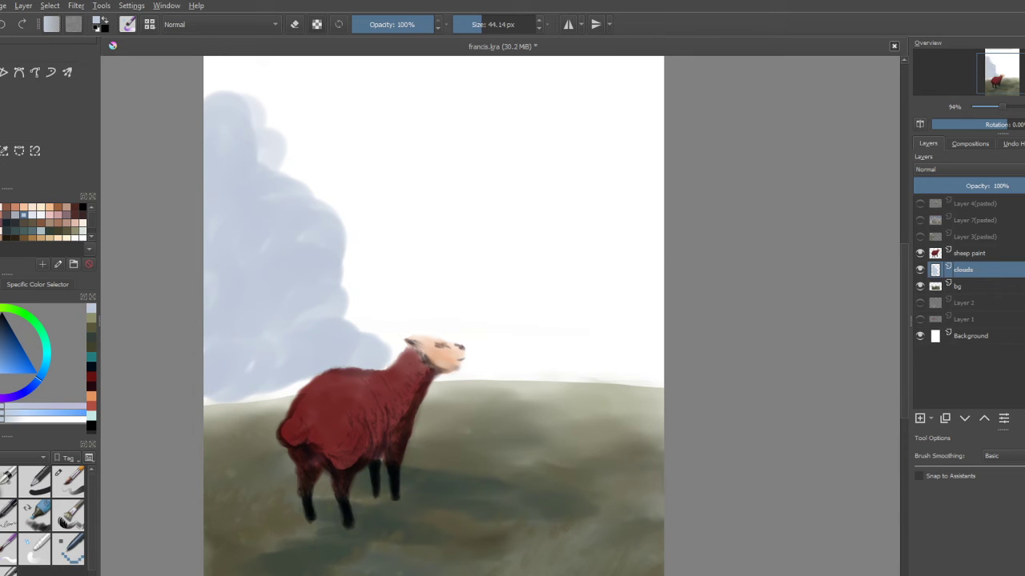
Step: Move the clouds layer below bg, try the Divide and Lighten blend modes on it, and settle on Multiply
{"action": "left_click", "coordinate": [965, 419]}
{"action": "left_click", "coordinate": [967, 170]}
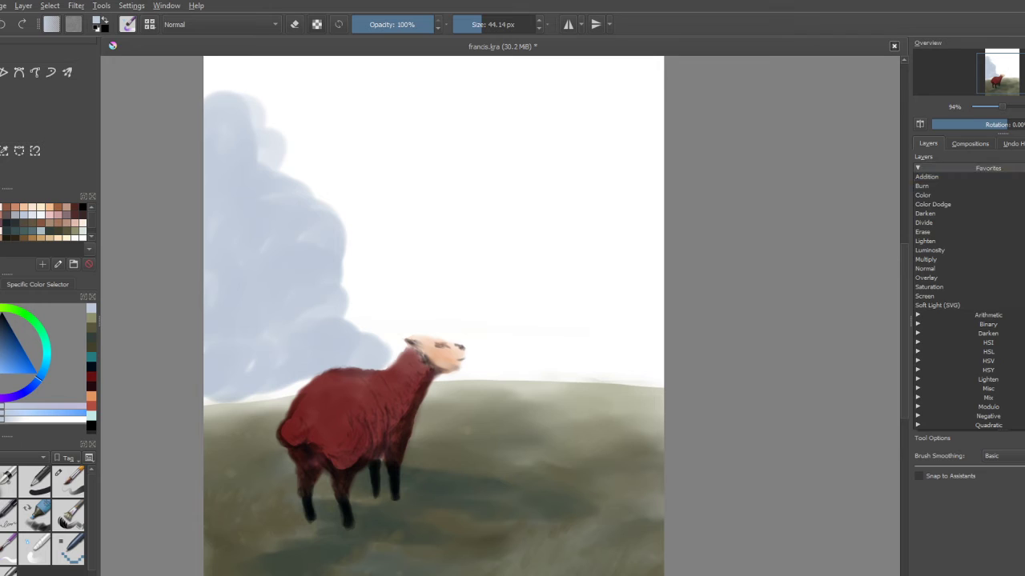
{"action": "left_click", "coordinate": [961, 223]}
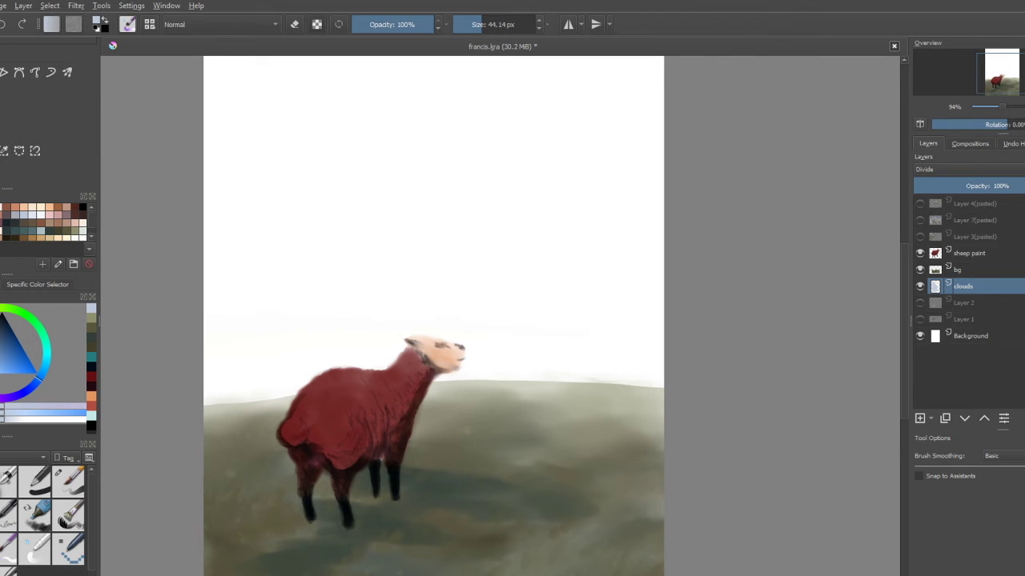
{"action": "left_click", "coordinate": [967, 170]}
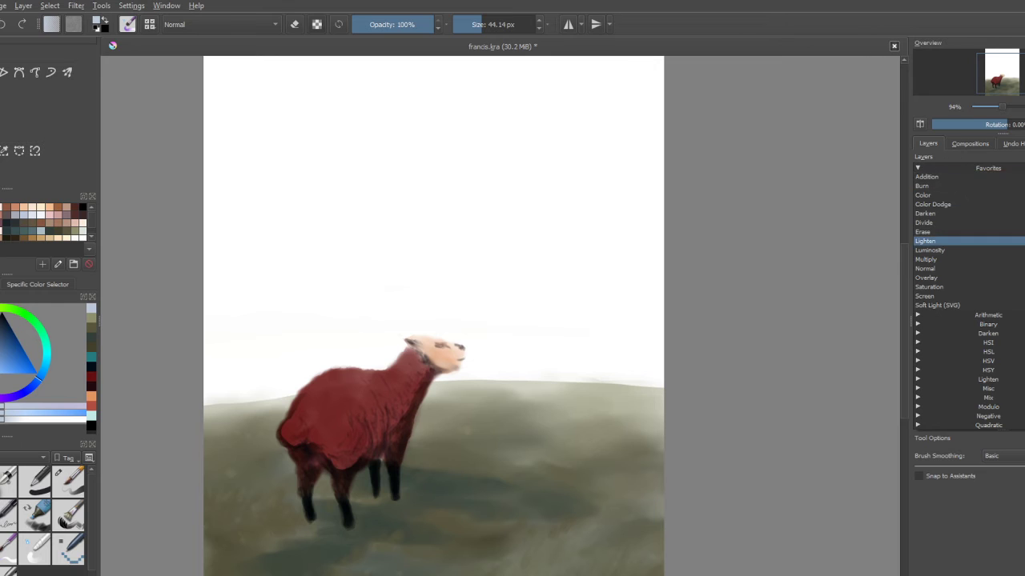
{"action": "left_click", "coordinate": [961, 241]}
{"action": "left_click", "coordinate": [928, 169]}
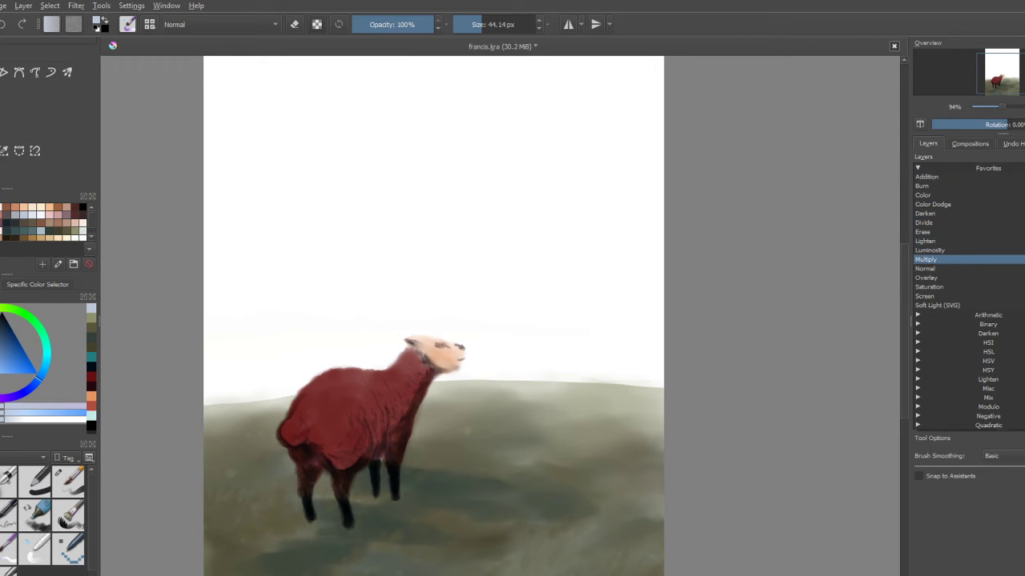
{"action": "left_click", "coordinate": [929, 254]}
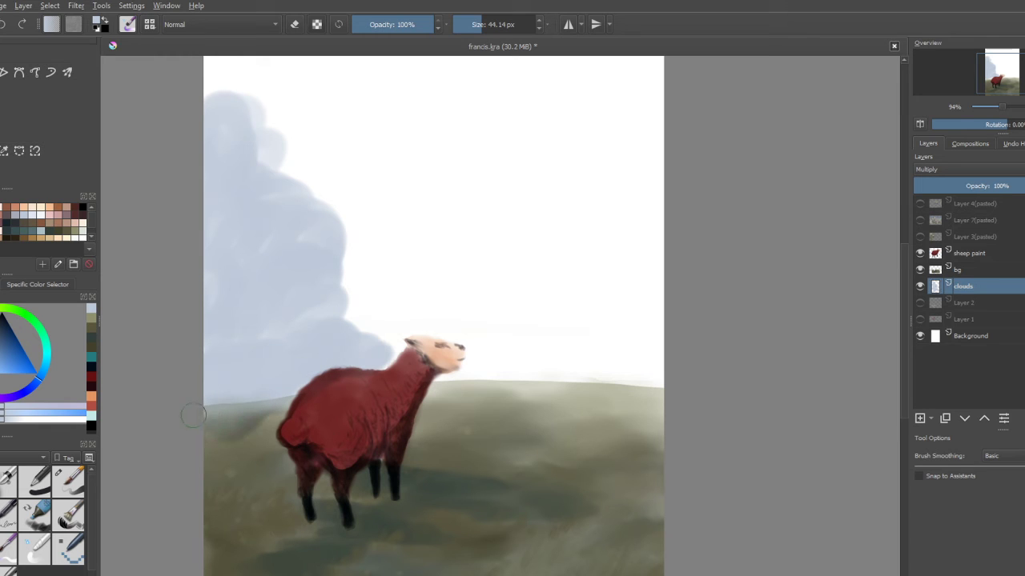
Step: Refine the large cloud's edges with paint and eraser, and paint a second pale blue cloud rising from the horizon at the canvas's right edge
{"action": "left_click_drag", "start_coordinate": [257, 142], "coordinate": [262, 123]}
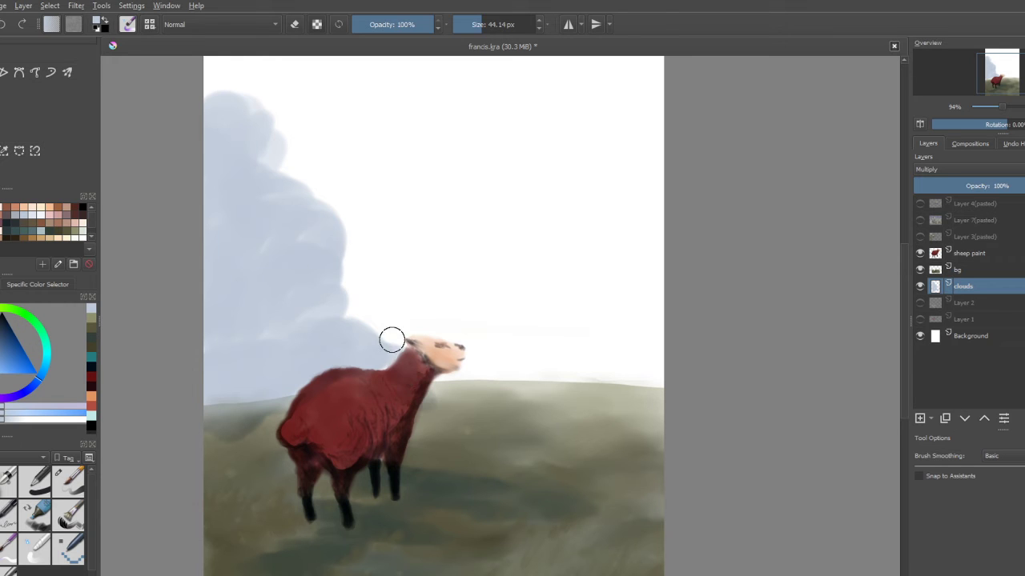
{"action": "key", "text": "e"}
{"action": "mouse_move", "coordinate": [391, 340]}
{"action": "left_mouse_down"}
{"action": "mouse_move", "coordinate": [370, 313]}
{"action": "mouse_move", "coordinate": [412, 355]}
{"action": "mouse_move", "coordinate": [408, 372]}
{"action": "mouse_move", "coordinate": [354, 297]}
{"action": "mouse_move", "coordinate": [389, 318]}
{"action": "mouse_move", "coordinate": [394, 356]}
{"action": "mouse_move", "coordinate": [366, 366]}
{"action": "mouse_move", "coordinate": [304, 340]}
{"action": "mouse_move", "coordinate": [348, 340]}
{"action": "mouse_move", "coordinate": [388, 384]}
{"action": "left_mouse_up"}
{"action": "key", "text": "e"}
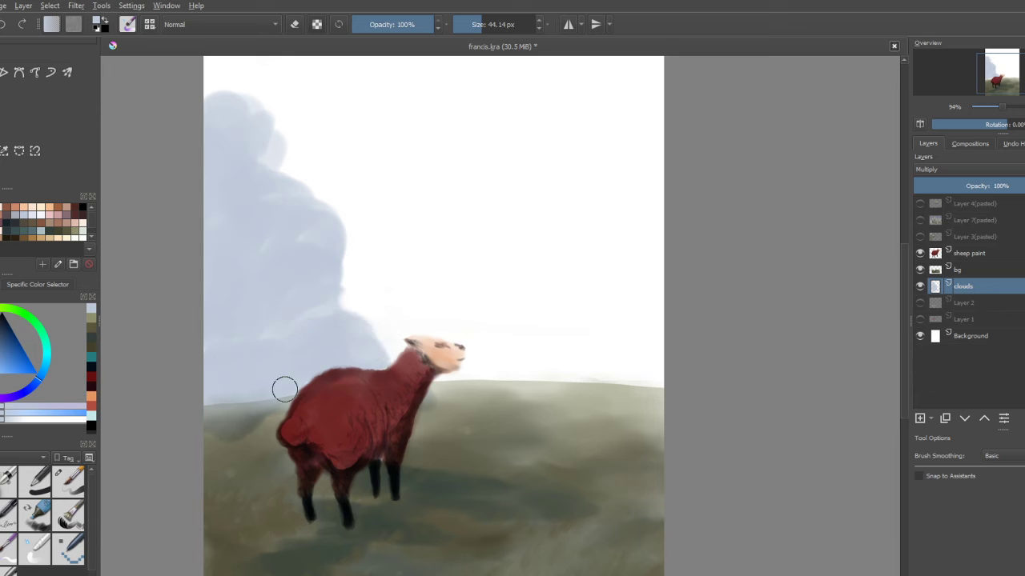
{"action": "mouse_move", "coordinate": [639, 382]}
{"action": "left_mouse_down"}
{"action": "mouse_move", "coordinate": [671, 371]}
{"action": "mouse_move", "coordinate": [626, 353]}
{"action": "mouse_move", "coordinate": [660, 321]}
{"action": "mouse_move", "coordinate": [673, 268]}
{"action": "mouse_move", "coordinate": [659, 336]}
{"action": "mouse_move", "coordinate": [671, 358]}
{"action": "mouse_move", "coordinate": [648, 407]}
{"action": "mouse_move", "coordinate": [594, 375]}
{"action": "mouse_move", "coordinate": [665, 325]}
{"action": "mouse_move", "coordinate": [649, 296]}
{"action": "mouse_move", "coordinate": [677, 253]}
{"action": "mouse_move", "coordinate": [648, 320]}
{"action": "mouse_move", "coordinate": [622, 334]}
{"action": "mouse_move", "coordinate": [587, 399]}
{"action": "mouse_move", "coordinate": [602, 358]}
{"action": "mouse_move", "coordinate": [650, 328]}
{"action": "mouse_move", "coordinate": [646, 273]}
{"action": "mouse_move", "coordinate": [638, 350]}
{"action": "mouse_move", "coordinate": [548, 401]}
{"action": "left_mouse_up"}
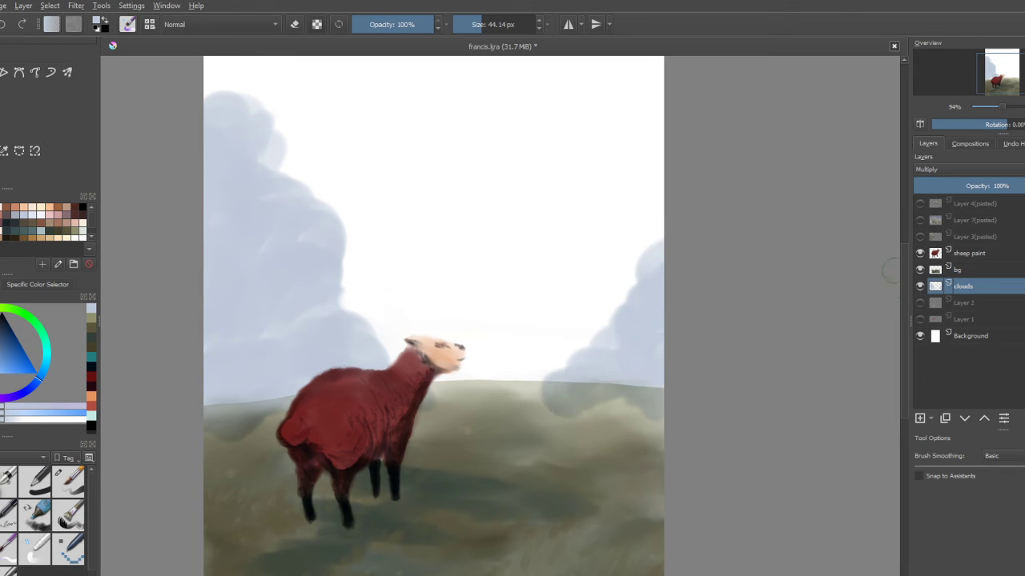
{"action": "scroll", "coordinate": [433, 317], "scroll_direction": "up", "scroll_amount": 3}
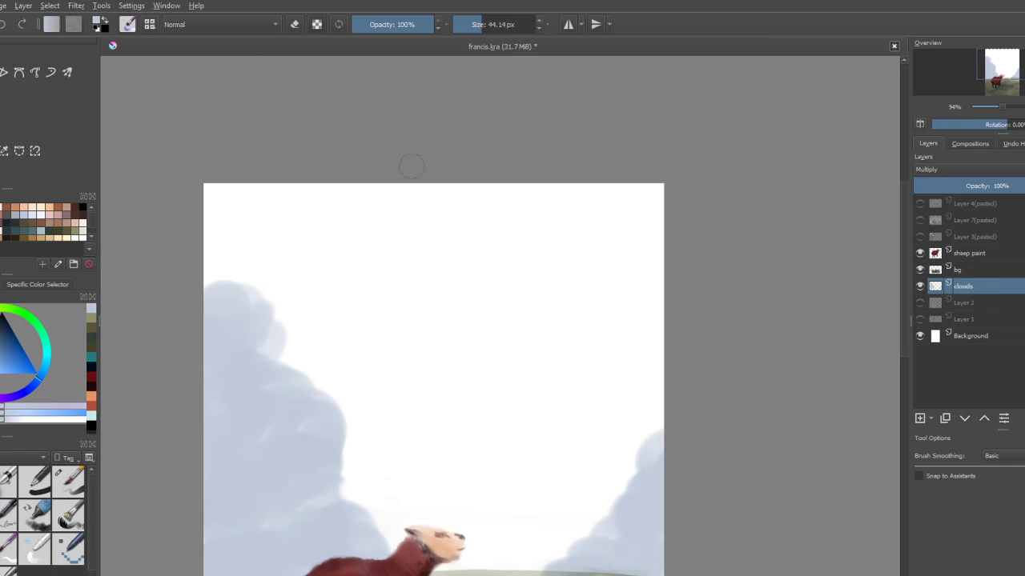
Step: Paint a pale blue cloud bank along the canvas's upper edge, tapering toward the right, with the 44.14 px brush
{"action": "mouse_move", "coordinate": [543, 137]}
{"action": "left_mouse_down"}
{"action": "mouse_move", "coordinate": [515, 180]}
{"action": "mouse_move", "coordinate": [353, 240]}
{"action": "mouse_move", "coordinate": [373, 195]}
{"action": "mouse_move", "coordinate": [332, 190]}
{"action": "mouse_move", "coordinate": [354, 212]}
{"action": "mouse_move", "coordinate": [251, 238]}
{"action": "mouse_move", "coordinate": [225, 202]}
{"action": "mouse_move", "coordinate": [233, 187]}
{"action": "mouse_move", "coordinate": [278, 225]}
{"action": "mouse_move", "coordinate": [348, 208]}
{"action": "mouse_move", "coordinate": [305, 213]}
{"action": "mouse_move", "coordinate": [337, 186]}
{"action": "mouse_move", "coordinate": [386, 210]}
{"action": "mouse_move", "coordinate": [427, 184]}
{"action": "mouse_move", "coordinate": [449, 191]}
{"action": "mouse_move", "coordinate": [505, 179]}
{"action": "mouse_move", "coordinate": [430, 188]}
{"action": "mouse_move", "coordinate": [397, 226]}
{"action": "mouse_move", "coordinate": [321, 196]}
{"action": "left_mouse_up"}
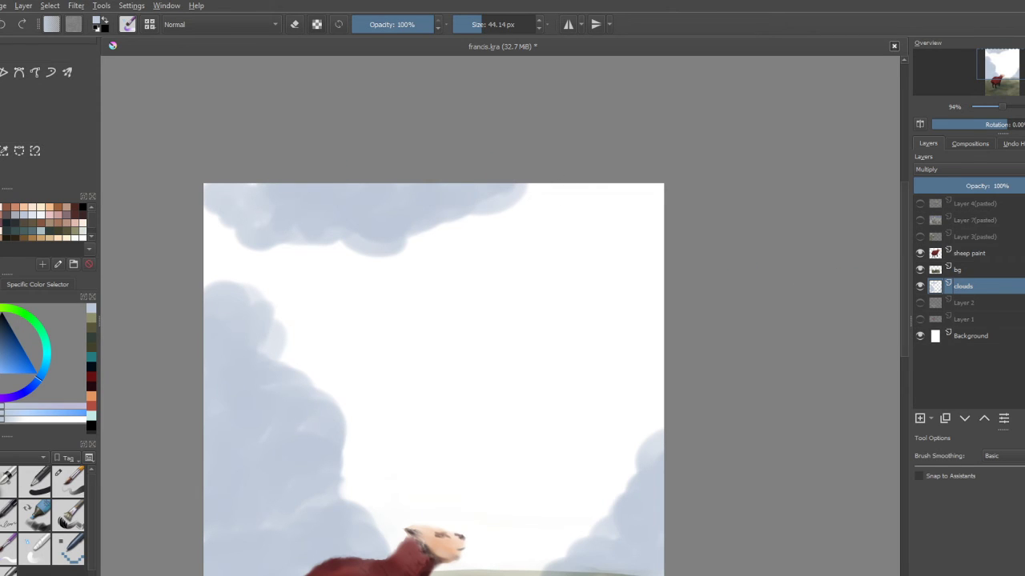
Step: Choose a darker blue and brush shadow volumes into the large left cloud and the right-hand horizon cloud
{"action": "left_click_drag", "start_coordinate": [904, 324], "coordinate": [904, 358]}
{"action": "right_click", "coordinate": [642, 345]}
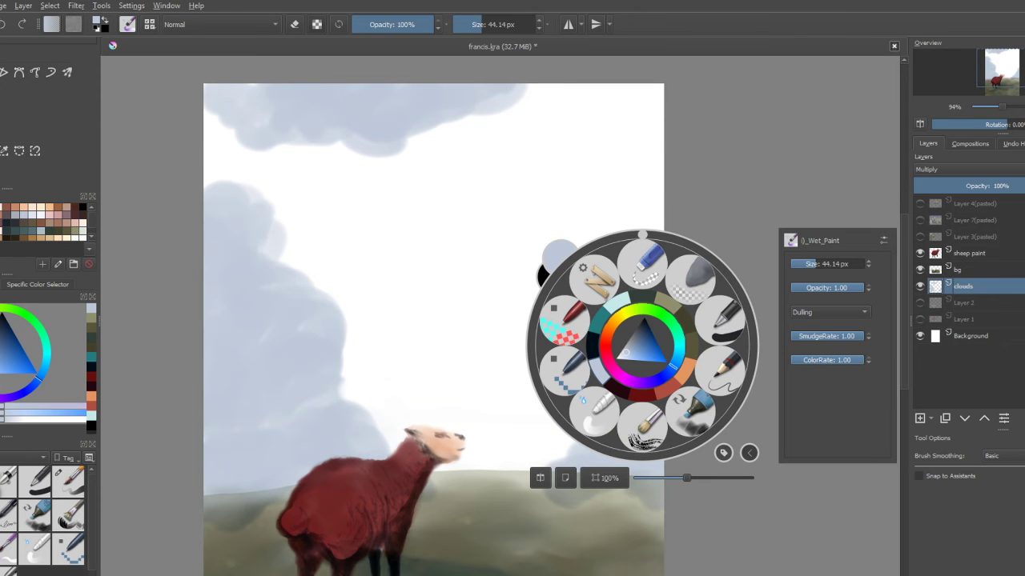
{"action": "mouse_move", "coordinate": [687, 478]}
{"action": "left_mouse_down"}
{"action": "mouse_move", "coordinate": [665, 478]}
{"action": "mouse_move", "coordinate": [695, 477]}
{"action": "left_mouse_up"}
{"action": "left_click", "coordinate": [399, 365]}
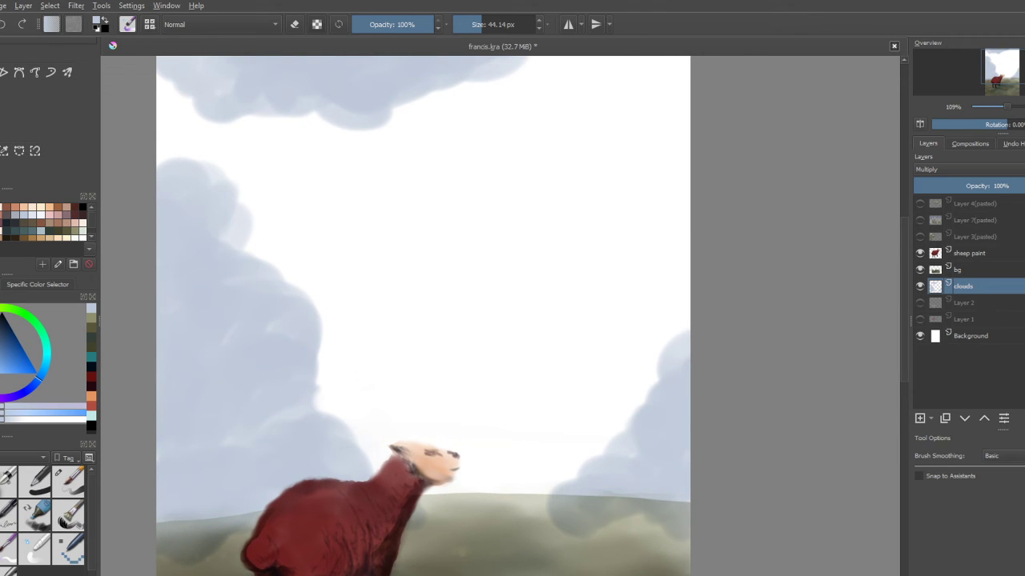
{"action": "left_click", "coordinate": [1, 345]}
{"action": "mouse_move", "coordinate": [258, 321]}
{"action": "left_mouse_down"}
{"action": "mouse_move", "coordinate": [240, 372]}
{"action": "mouse_move", "coordinate": [278, 342]}
{"action": "mouse_move", "coordinate": [292, 366]}
{"action": "mouse_move", "coordinate": [274, 402]}
{"action": "mouse_move", "coordinate": [293, 366]}
{"action": "mouse_move", "coordinate": [265, 416]}
{"action": "mouse_move", "coordinate": [309, 337]}
{"action": "mouse_move", "coordinate": [278, 429]}
{"action": "mouse_move", "coordinate": [316, 430]}
{"action": "mouse_move", "coordinate": [327, 458]}
{"action": "mouse_move", "coordinate": [363, 467]}
{"action": "mouse_move", "coordinate": [309, 482]}
{"action": "mouse_move", "coordinate": [305, 445]}
{"action": "mouse_move", "coordinate": [276, 480]}
{"action": "mouse_move", "coordinate": [241, 481]}
{"action": "mouse_move", "coordinate": [253, 496]}
{"action": "mouse_move", "coordinate": [241, 503]}
{"action": "mouse_move", "coordinate": [165, 502]}
{"action": "mouse_move", "coordinate": [254, 466]}
{"action": "left_mouse_up"}
{"action": "mouse_move", "coordinate": [270, 421]}
{"action": "left_mouse_down"}
{"action": "mouse_move", "coordinate": [211, 316]}
{"action": "mouse_move", "coordinate": [249, 352]}
{"action": "mouse_move", "coordinate": [258, 285]}
{"action": "mouse_move", "coordinate": [290, 292]}
{"action": "mouse_move", "coordinate": [302, 321]}
{"action": "mouse_move", "coordinate": [285, 361]}
{"action": "mouse_move", "coordinate": [240, 263]}
{"action": "mouse_move", "coordinate": [289, 378]}
{"action": "mouse_move", "coordinate": [234, 433]}
{"action": "mouse_move", "coordinate": [167, 448]}
{"action": "left_mouse_up"}
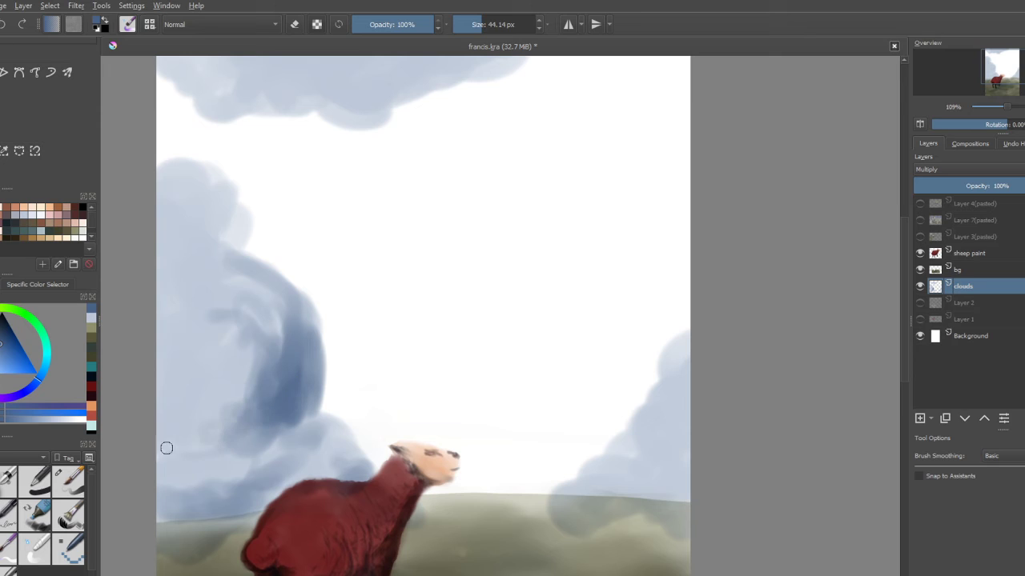
{"action": "mouse_move", "coordinate": [220, 392]}
{"action": "left_mouse_down"}
{"action": "mouse_move", "coordinate": [208, 291]}
{"action": "mouse_move", "coordinate": [216, 209]}
{"action": "mouse_move", "coordinate": [225, 215]}
{"action": "mouse_move", "coordinate": [200, 356]}
{"action": "mouse_move", "coordinate": [176, 379]}
{"action": "mouse_move", "coordinate": [164, 433]}
{"action": "mouse_move", "coordinate": [160, 476]}
{"action": "mouse_move", "coordinate": [175, 496]}
{"action": "mouse_move", "coordinate": [184, 472]}
{"action": "mouse_move", "coordinate": [215, 480]}
{"action": "mouse_move", "coordinate": [164, 360]}
{"action": "left_mouse_up"}
{"action": "mouse_move", "coordinate": [672, 448]}
{"action": "left_mouse_down"}
{"action": "mouse_move", "coordinate": [686, 486]}
{"action": "mouse_move", "coordinate": [696, 470]}
{"action": "mouse_move", "coordinate": [680, 496]}
{"action": "mouse_move", "coordinate": [606, 488]}
{"action": "mouse_move", "coordinate": [700, 440]}
{"action": "mouse_move", "coordinate": [680, 390]}
{"action": "mouse_move", "coordinate": [693, 355]}
{"action": "mouse_move", "coordinate": [682, 380]}
{"action": "left_mouse_up"}
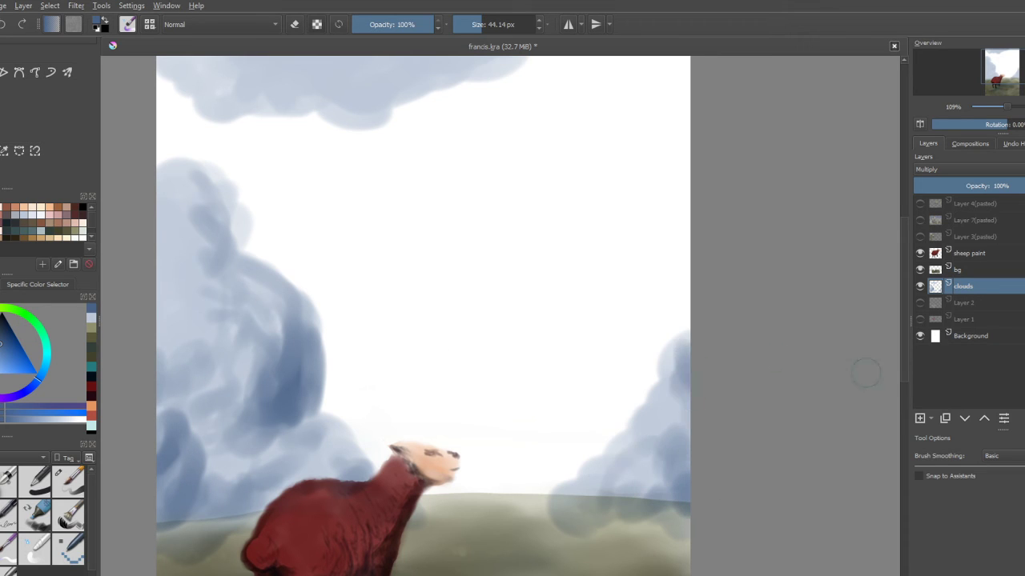
Step: Brush darker blue shadows along the underside and upper parts of the cloud at the canvas's upper edge
{"action": "scroll", "coordinate": [232, 245], "scroll_direction": "up", "scroll_amount": 4}
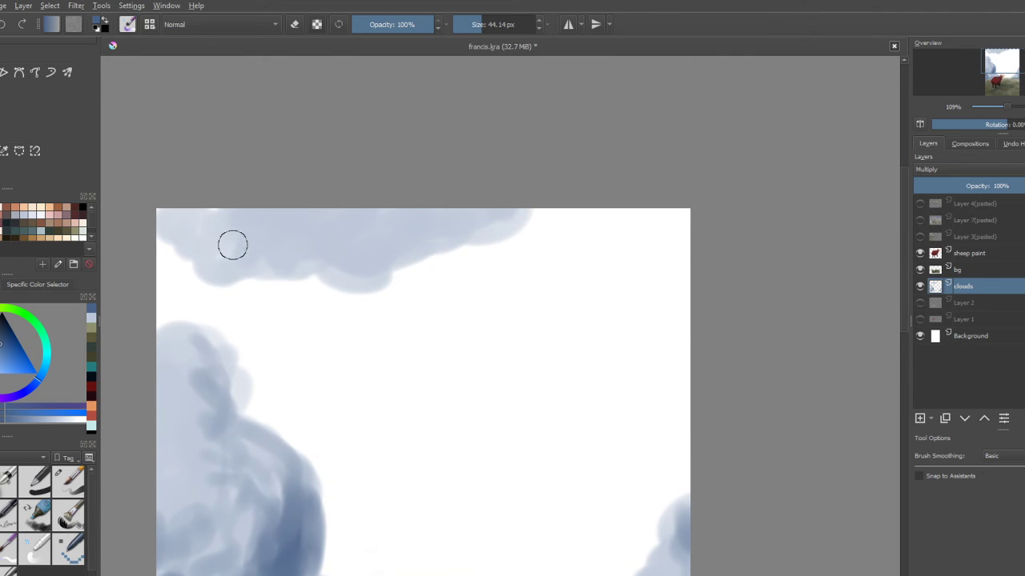
{"action": "mouse_move", "coordinate": [216, 210]}
{"action": "left_mouse_down"}
{"action": "mouse_move", "coordinate": [286, 235]}
{"action": "mouse_move", "coordinate": [234, 252]}
{"action": "mouse_move", "coordinate": [160, 226]}
{"action": "mouse_move", "coordinate": [299, 260]}
{"action": "mouse_move", "coordinate": [351, 253]}
{"action": "mouse_move", "coordinate": [362, 262]}
{"action": "mouse_move", "coordinate": [333, 266]}
{"action": "mouse_move", "coordinate": [428, 235]}
{"action": "mouse_move", "coordinate": [483, 196]}
{"action": "mouse_move", "coordinate": [520, 208]}
{"action": "mouse_move", "coordinate": [491, 218]}
{"action": "mouse_move", "coordinate": [381, 211]}
{"action": "mouse_move", "coordinate": [232, 220]}
{"action": "mouse_move", "coordinate": [221, 233]}
{"action": "mouse_move", "coordinate": [171, 217]}
{"action": "left_mouse_up"}
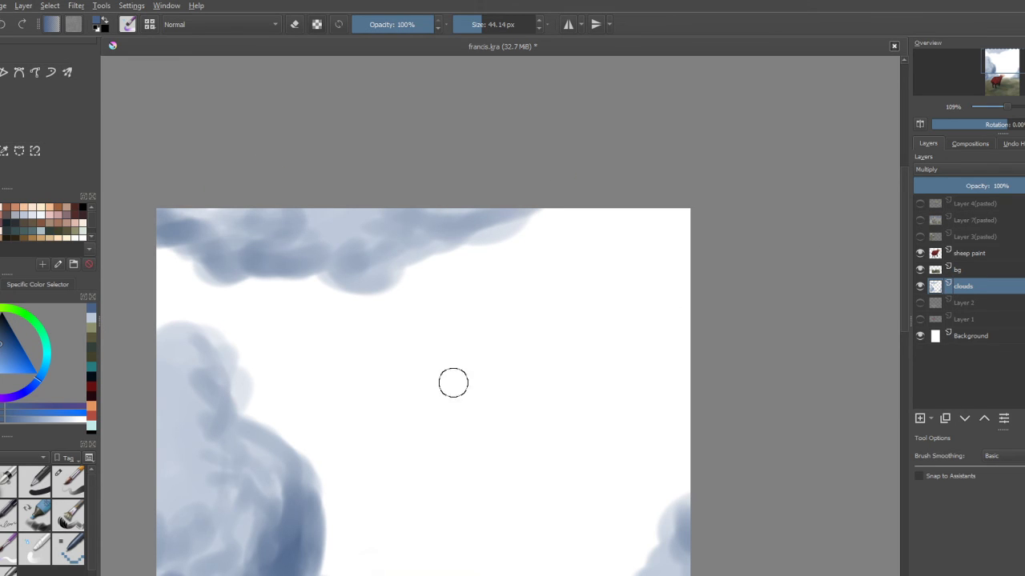
{"action": "mouse_move", "coordinate": [237, 196]}
{"action": "left_mouse_down"}
{"action": "mouse_move", "coordinate": [316, 209]}
{"action": "mouse_move", "coordinate": [362, 195]}
{"action": "left_mouse_up"}
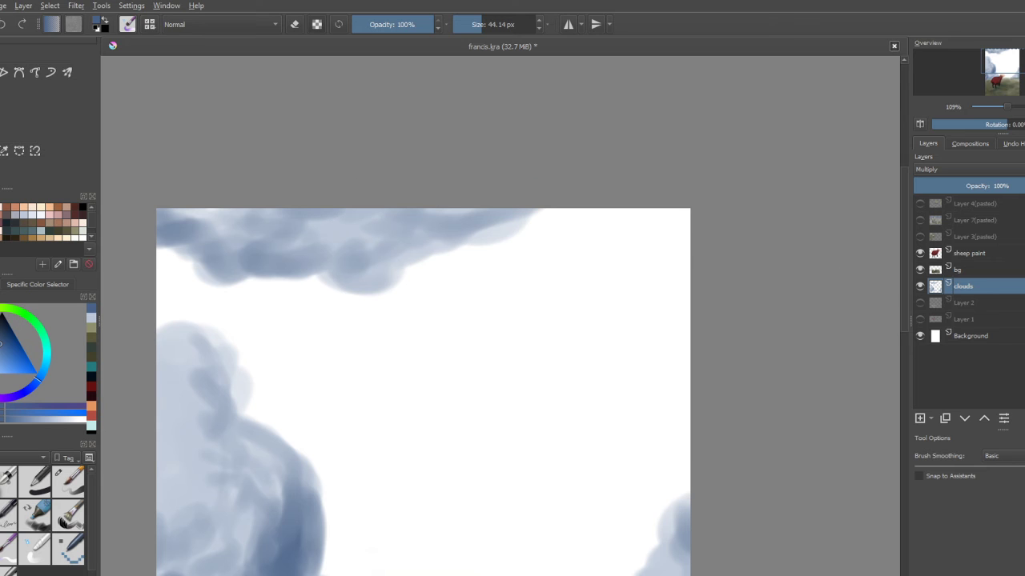
Step: Sample a greyish blue from the left cloud, try a swatch in the empty sky with the hard 40 px brush, and undo it
{"action": "scroll", "coordinate": [423, 361], "scroll_direction": "down", "scroll_amount": 5}
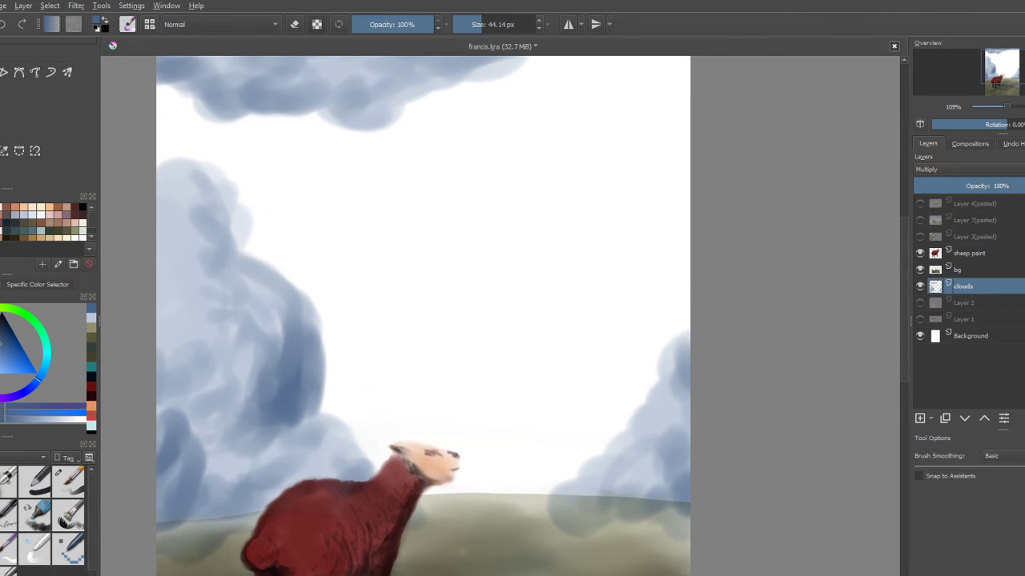
{"action": "left_click", "coordinate": [190, 186], "text": "ctrl"}
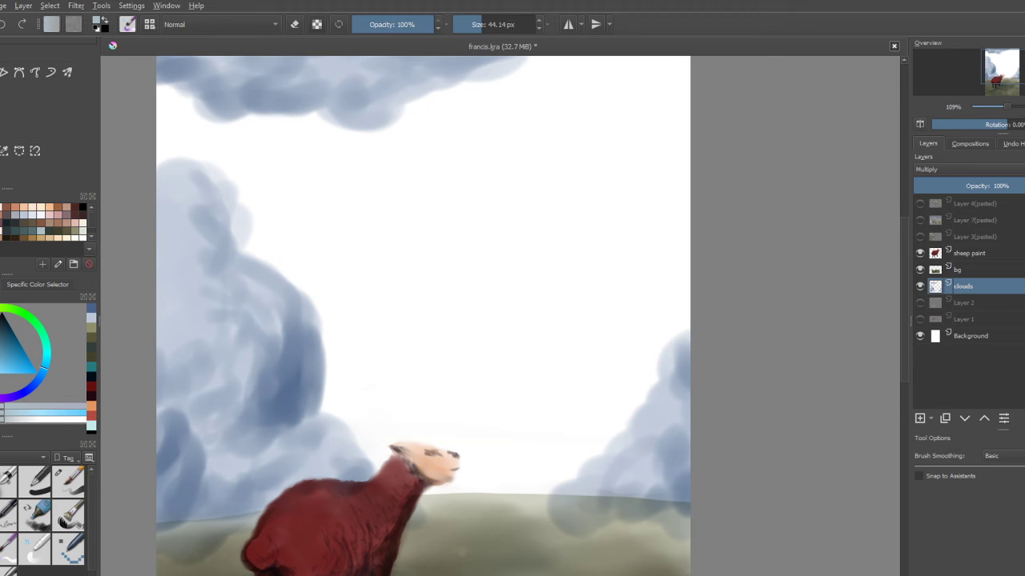
{"action": "left_click", "coordinate": [35, 482]}
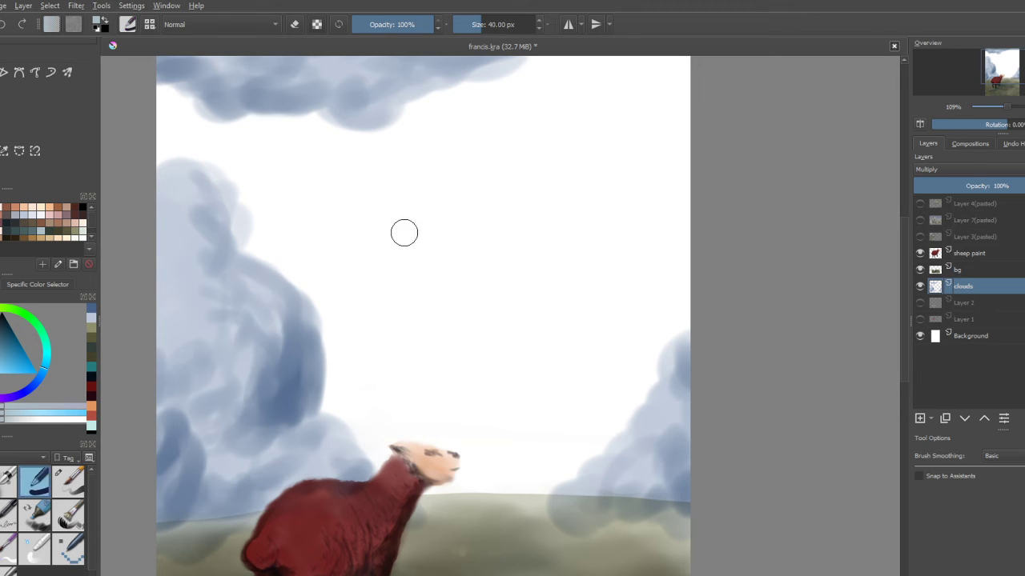
{"action": "mouse_move", "coordinate": [404, 233]}
{"action": "left_mouse_down"}
{"action": "mouse_move", "coordinate": [367, 273]}
{"action": "mouse_move", "coordinate": [379, 292]}
{"action": "mouse_move", "coordinate": [485, 211]}
{"action": "mouse_move", "coordinate": [380, 301]}
{"action": "left_mouse_up"}
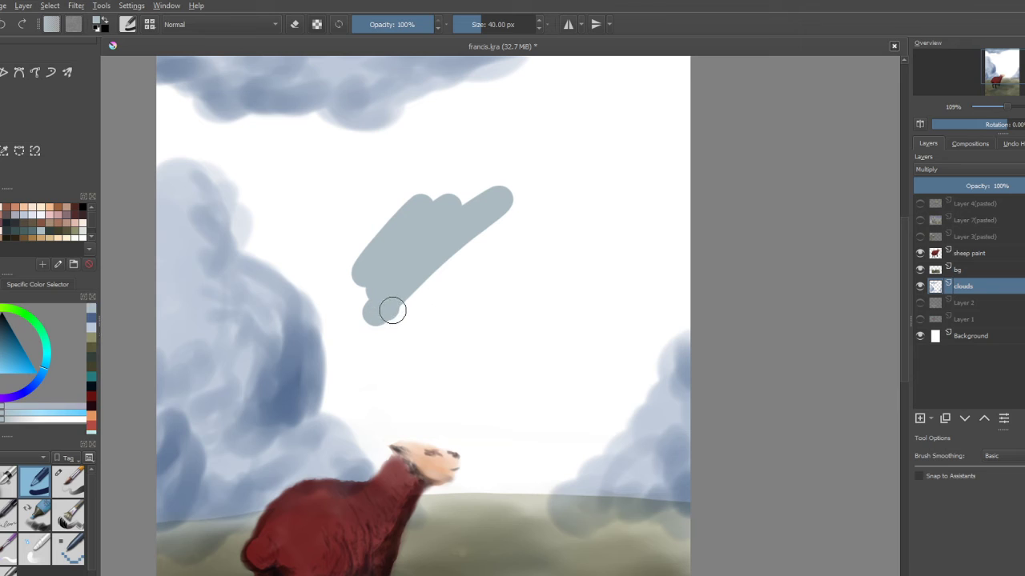
{"action": "key", "text": "ctrl+z"}
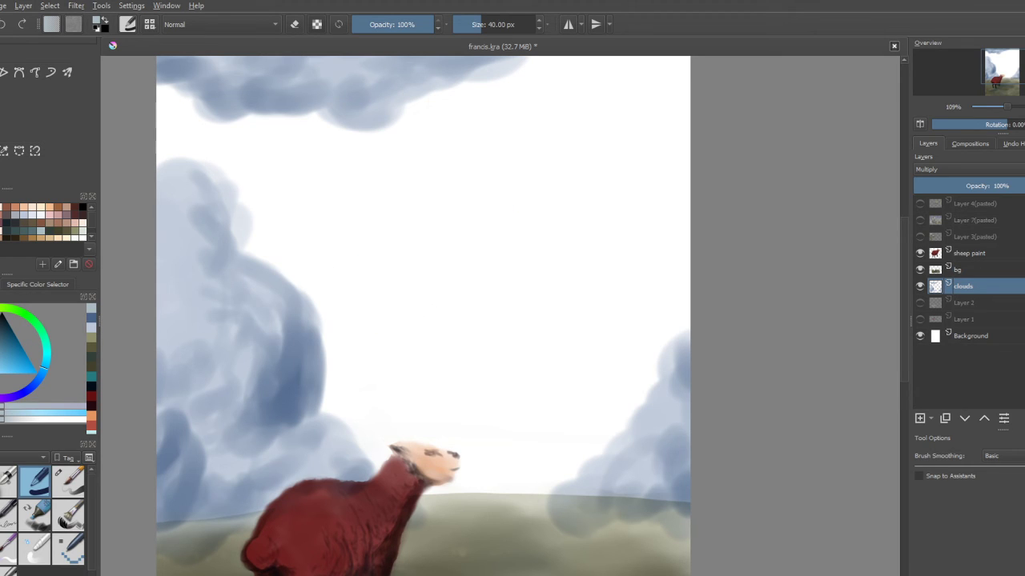
Step: Try very pale green palette colours as test strokes in the sky beside the left cloud, undoing each one
{"action": "scroll", "coordinate": [43, 222], "scroll_direction": "down", "scroll_amount": 8}
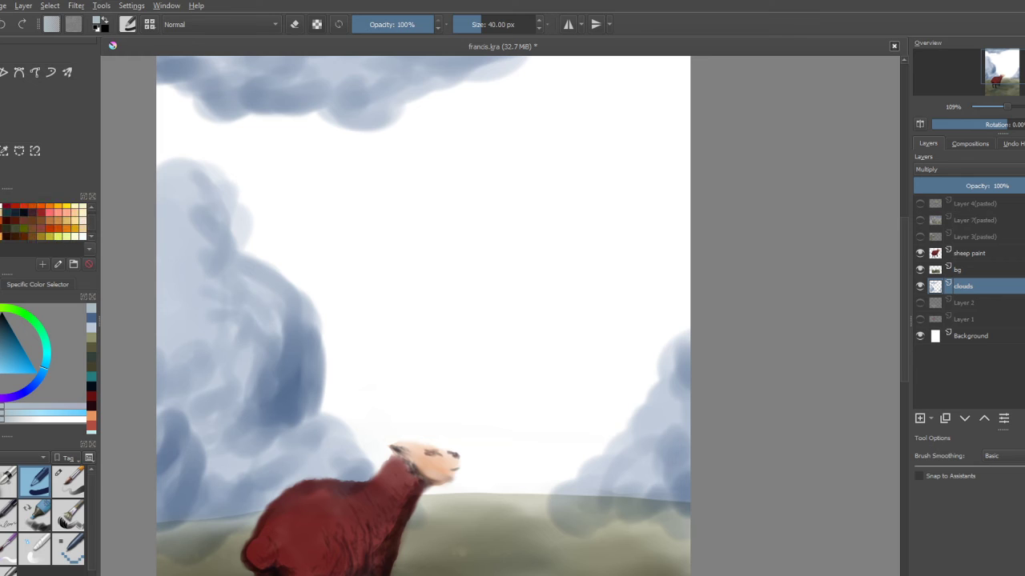
{"action": "scroll", "coordinate": [43, 222], "scroll_direction": "down", "scroll_amount": 2}
{"action": "left_click", "coordinate": [82, 213]}
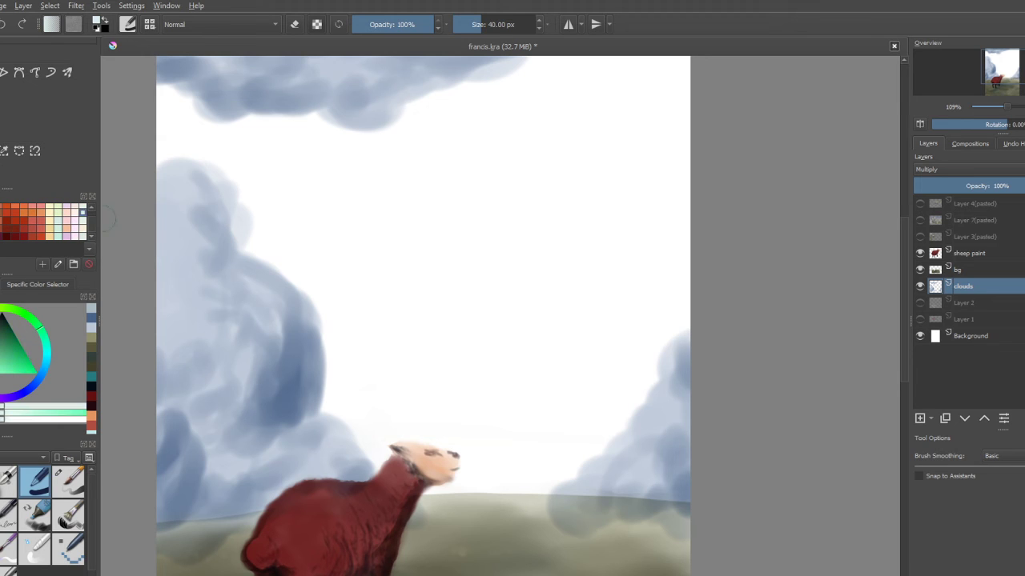
{"action": "mouse_move", "coordinate": [345, 200]}
{"action": "left_mouse_down"}
{"action": "mouse_move", "coordinate": [326, 225]}
{"action": "mouse_move", "coordinate": [374, 221]}
{"action": "mouse_move", "coordinate": [385, 251]}
{"action": "left_mouse_up"}
{"action": "key", "text": "ctrl+z"}
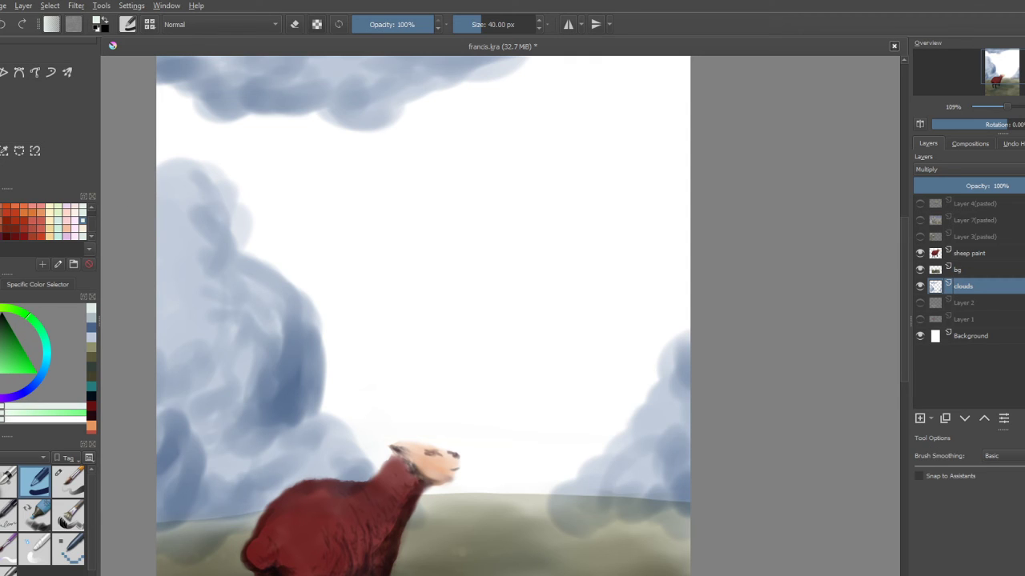
{"action": "mouse_move", "coordinate": [321, 200]}
{"action": "left_mouse_down"}
{"action": "mouse_move", "coordinate": [311, 237]}
{"action": "mouse_move", "coordinate": [373, 222]}
{"action": "left_mouse_up"}
{"action": "key", "text": "ctrl+z"}
{"action": "mouse_move", "coordinate": [210, 192]}
{"action": "left_mouse_down"}
{"action": "mouse_move", "coordinate": [235, 220]}
{"action": "mouse_move", "coordinate": [290, 228]}
{"action": "mouse_move", "coordinate": [294, 271]}
{"action": "mouse_move", "coordinate": [361, 220]}
{"action": "left_mouse_up"}
{"action": "key", "text": "ctrl+z"}
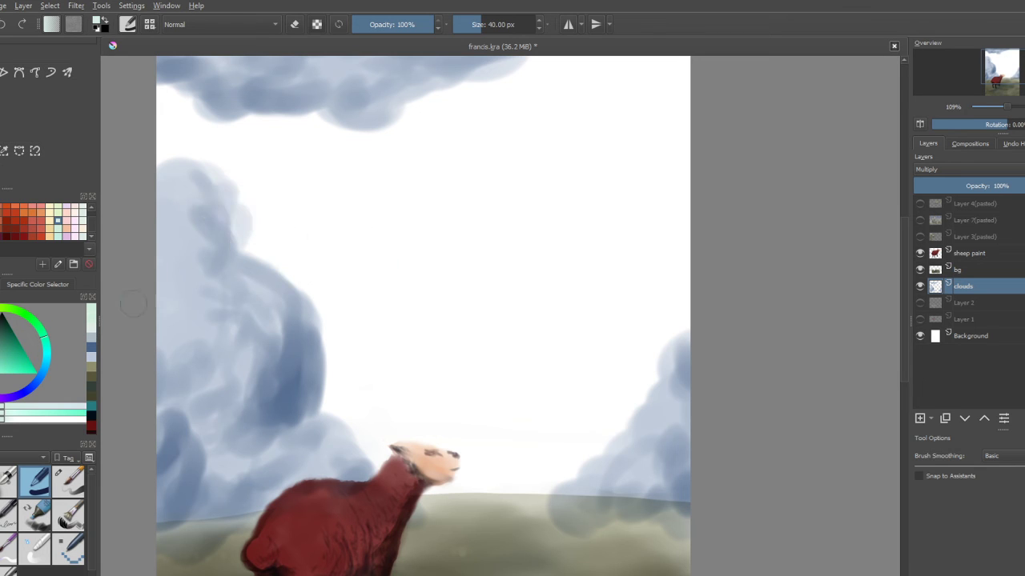
Step: Try a near-black maroon on the sheep's back and a dark red beside its head, undoing the test marks
{"action": "left_click", "coordinate": [91, 405]}
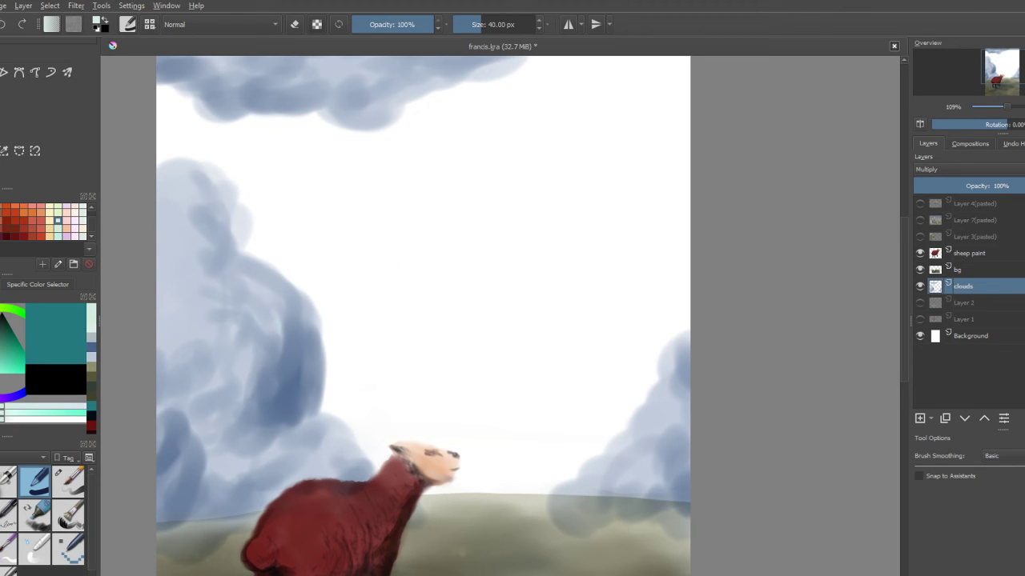
{"action": "left_click", "coordinate": [91, 358]}
{"action": "left_click", "coordinate": [91, 432]}
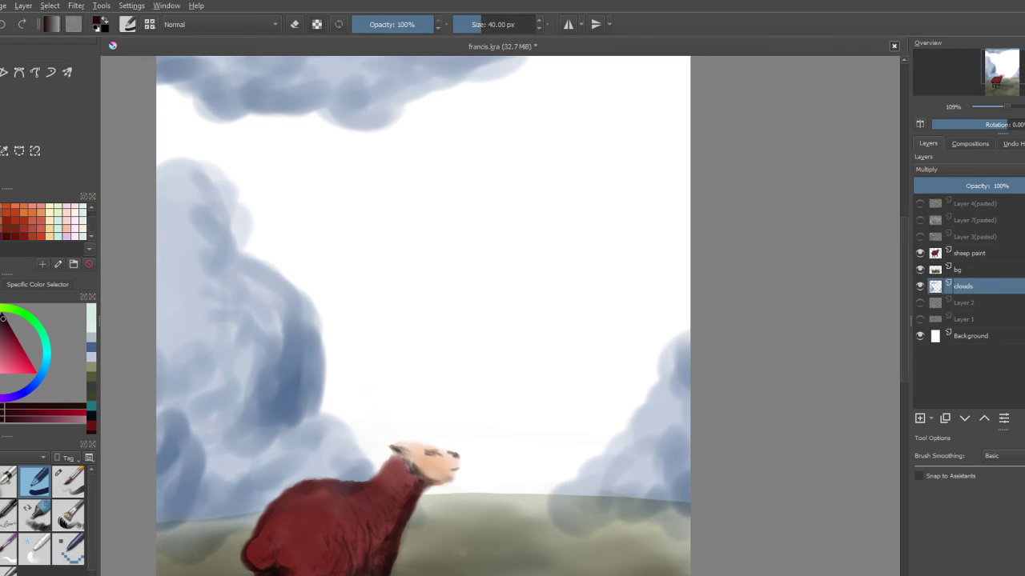
{"action": "left_click_drag", "start_coordinate": [330, 542], "coordinate": [332, 529]}
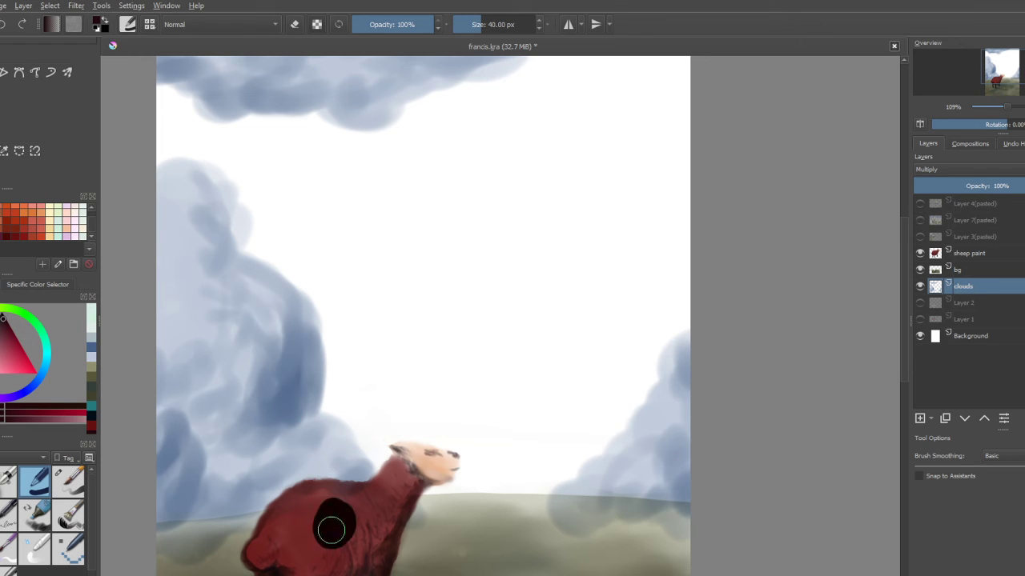
{"action": "key", "text": "ctrl+z"}
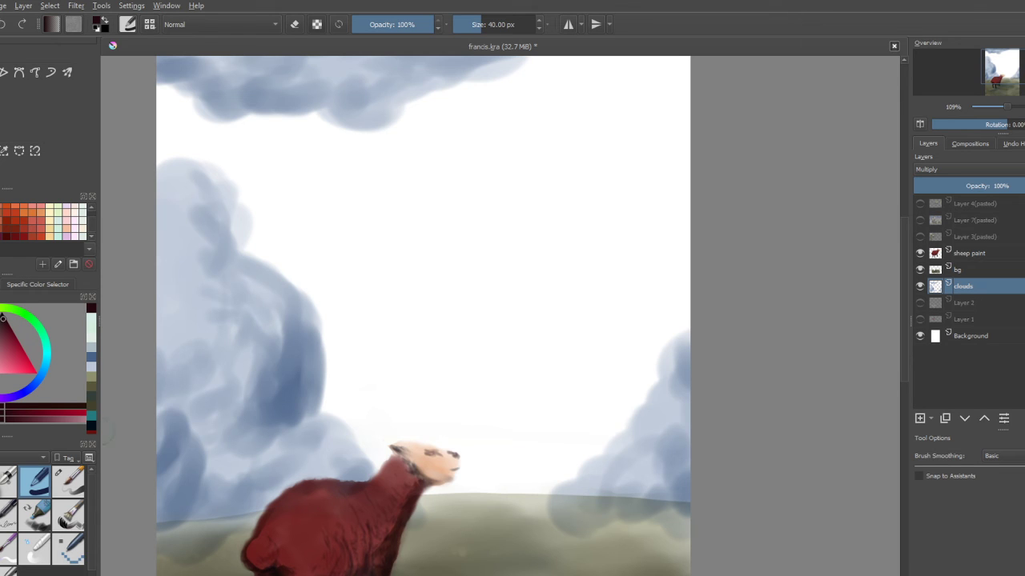
{"action": "left_click", "coordinate": [14, 236]}
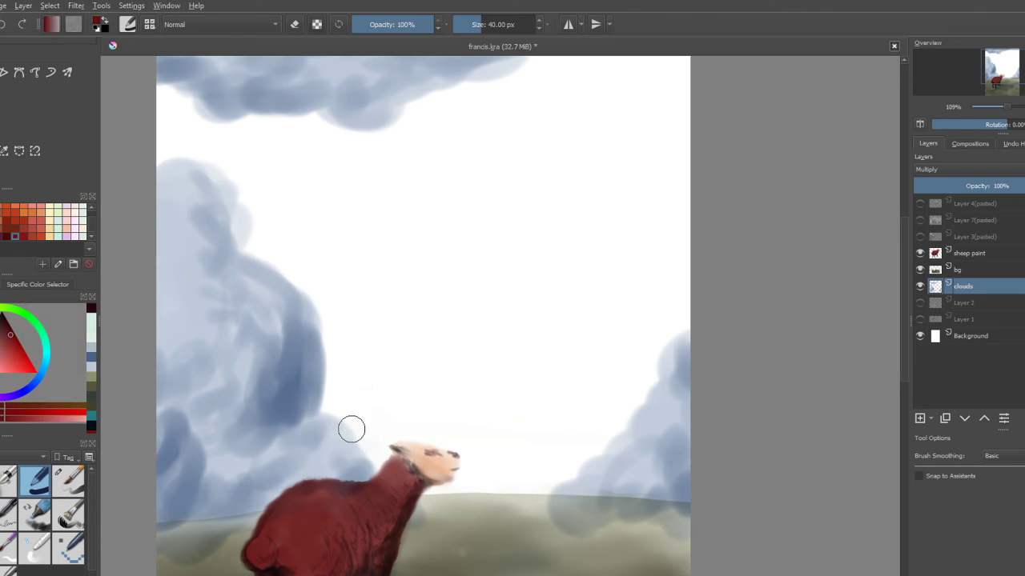
{"action": "left_click_drag", "start_coordinate": [361, 428], "coordinate": [362, 421]}
{"action": "left_click", "coordinate": [386, 456]}
{"action": "key", "text": "ctrl+z"}
{"action": "key", "text": "ctrl+z"}
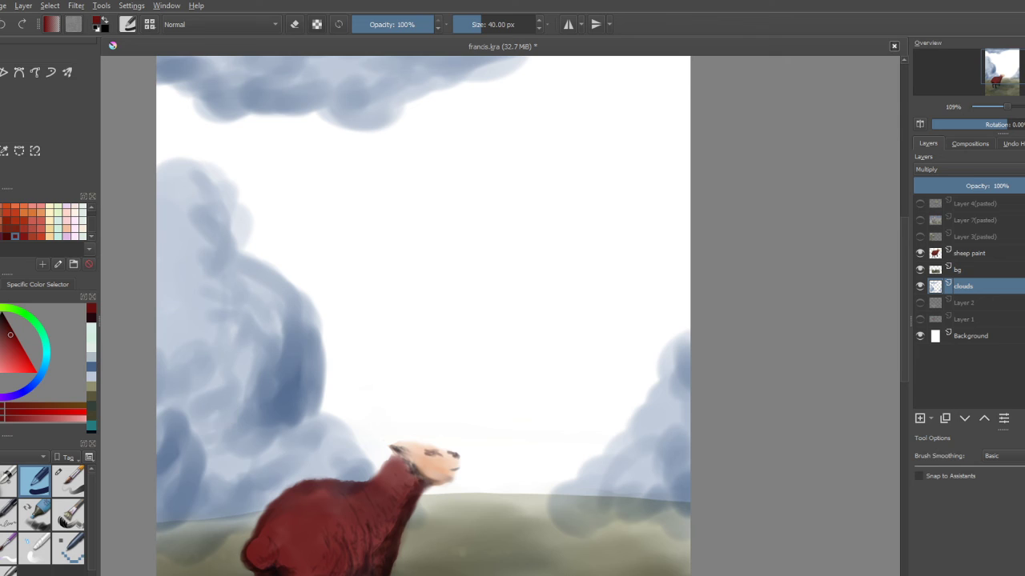
Step: Try teal and near-black blue dabs on the left cloud, undoing each one
{"action": "left_click", "coordinate": [91, 426]}
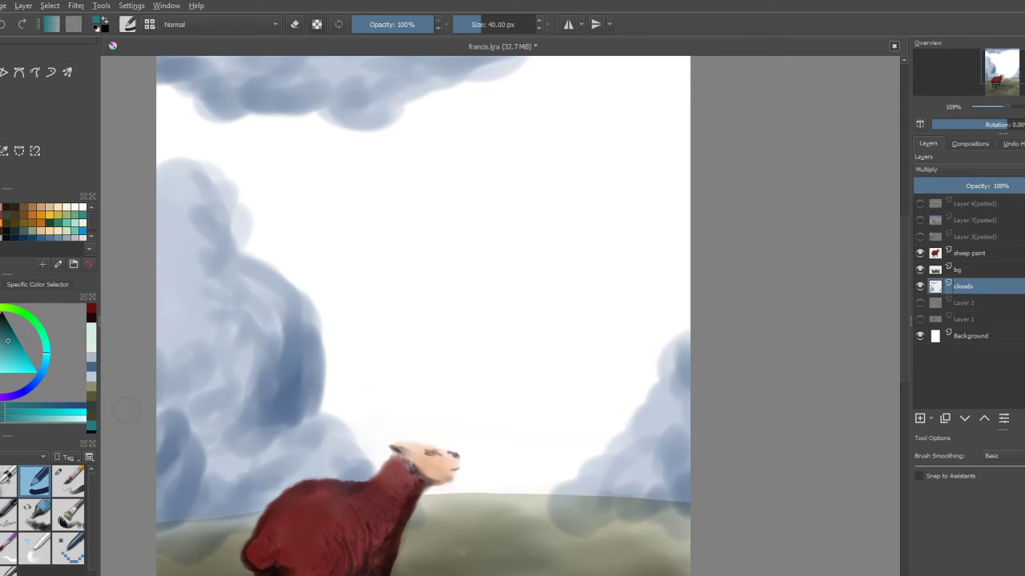
{"action": "left_click", "coordinate": [182, 394]}
{"action": "key", "text": "ctrl+z"}
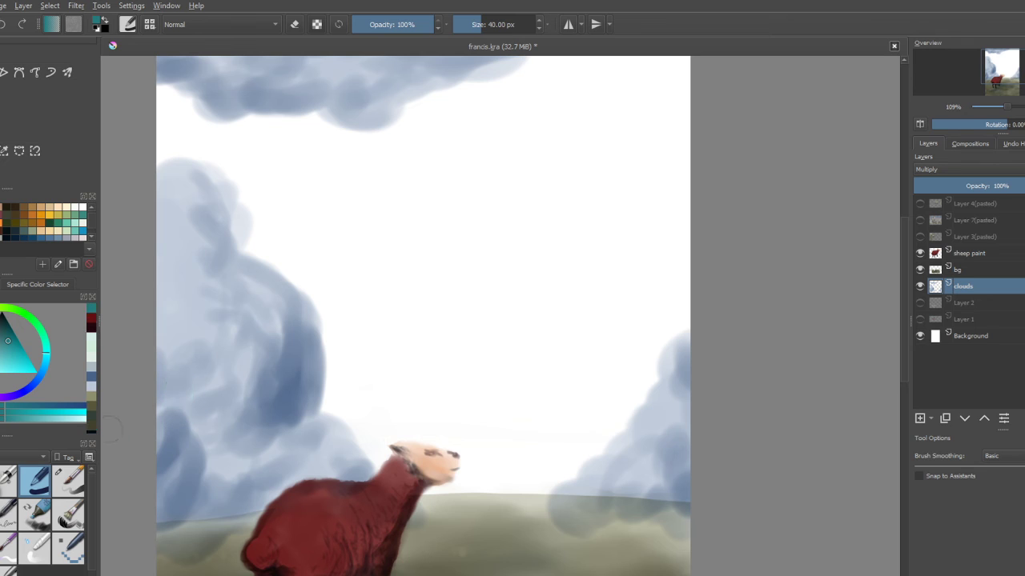
{"action": "key", "text": "d"}
{"action": "mouse_move", "coordinate": [179, 391]}
{"action": "left_mouse_down"}
{"action": "mouse_move", "coordinate": [189, 370]}
{"action": "mouse_move", "coordinate": [183, 386]}
{"action": "left_mouse_up"}
{"action": "key", "text": "ctrl+z"}
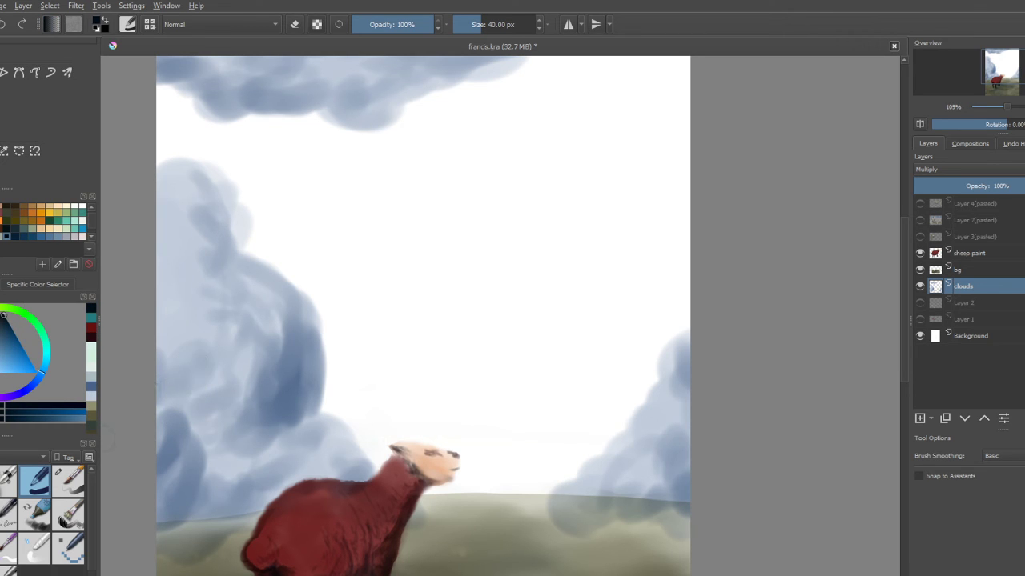
Step: Choose a greyish blue and the 44.14 px Wet Paint brush, testing the colour in the empty sky and undoing the swatches
{"action": "scroll", "coordinate": [43, 221], "scroll_direction": "down", "scroll_amount": 2}
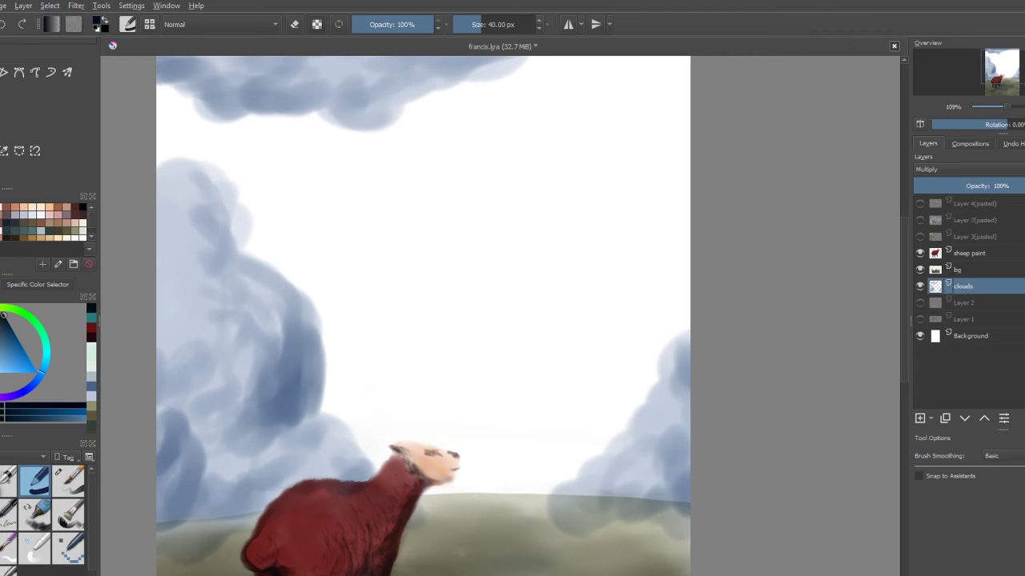
{"action": "left_click", "coordinate": [41, 231]}
{"action": "mouse_move", "coordinate": [248, 211]}
{"action": "left_mouse_down"}
{"action": "mouse_move", "coordinate": [325, 202]}
{"action": "mouse_move", "coordinate": [311, 238]}
{"action": "left_mouse_up"}
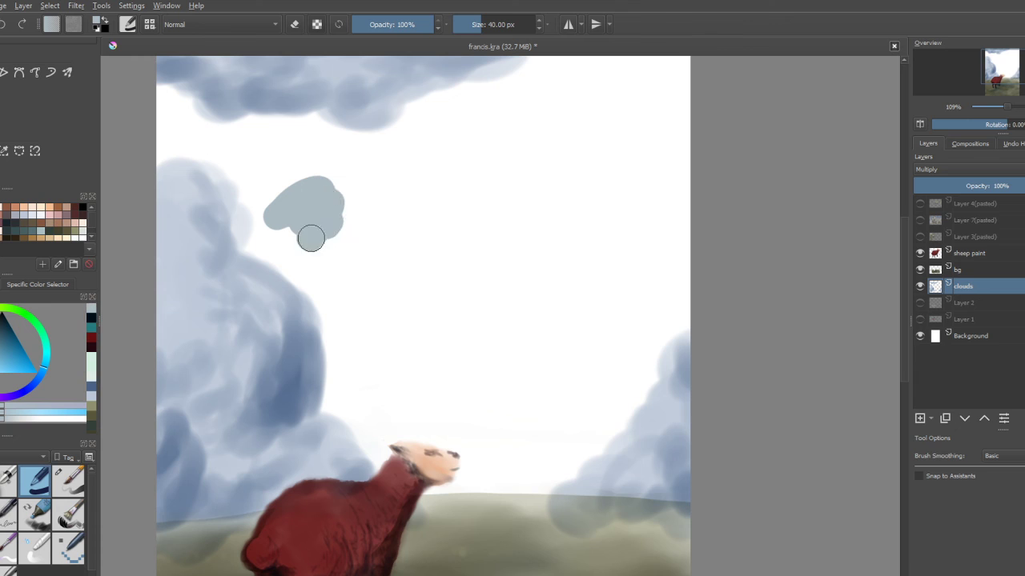
{"action": "key", "text": "ctrl+z"}
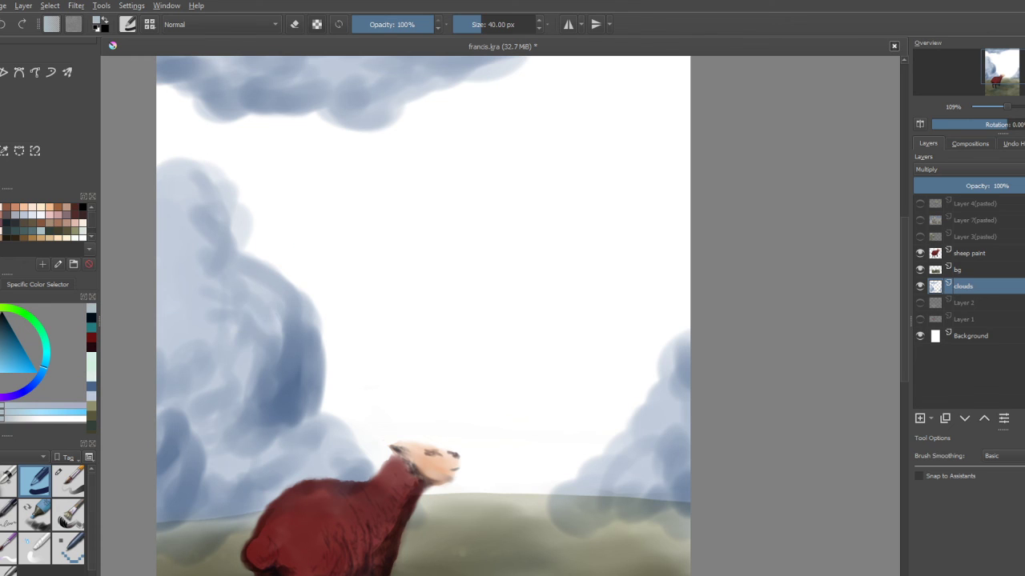
{"action": "mouse_move", "coordinate": [321, 277]}
{"action": "left_mouse_down"}
{"action": "mouse_move", "coordinate": [351, 241]}
{"action": "mouse_move", "coordinate": [326, 257]}
{"action": "mouse_move", "coordinate": [347, 230]}
{"action": "mouse_move", "coordinate": [290, 231]}
{"action": "mouse_move", "coordinate": [288, 162]}
{"action": "mouse_move", "coordinate": [327, 181]}
{"action": "left_mouse_up"}
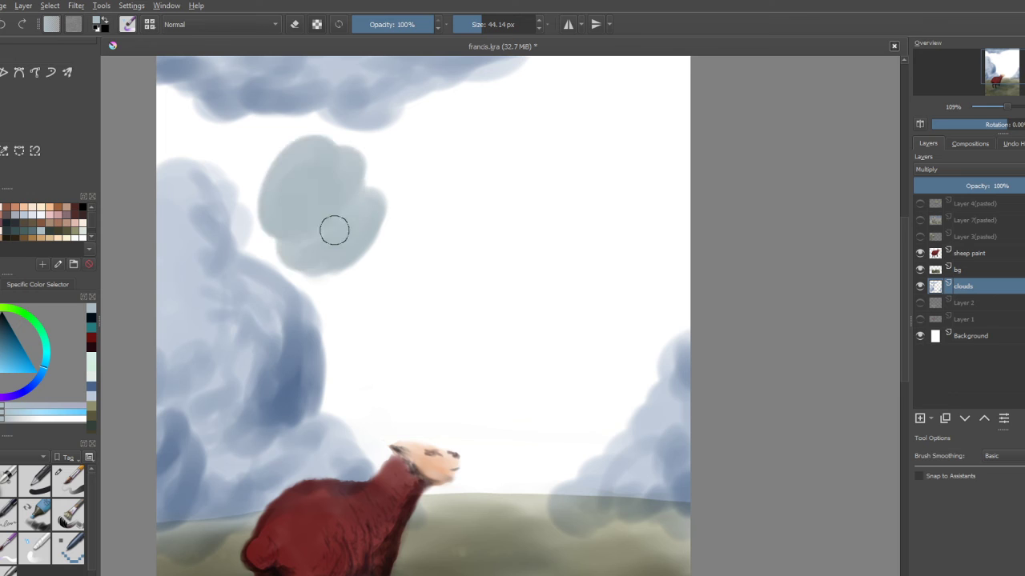
{"action": "key", "text": "ctrl+z"}
Step: Blend greyish blue midtones into the left cloud, the right-hand cloud and the cloud along the upper edge
{"action": "mouse_move", "coordinate": [299, 378]}
{"action": "left_mouse_down"}
{"action": "mouse_move", "coordinate": [292, 416]}
{"action": "mouse_move", "coordinate": [314, 359]}
{"action": "mouse_move", "coordinate": [270, 428]}
{"action": "mouse_move", "coordinate": [252, 349]}
{"action": "mouse_move", "coordinate": [265, 394]}
{"action": "mouse_move", "coordinate": [204, 408]}
{"action": "mouse_move", "coordinate": [220, 321]}
{"action": "left_mouse_up"}
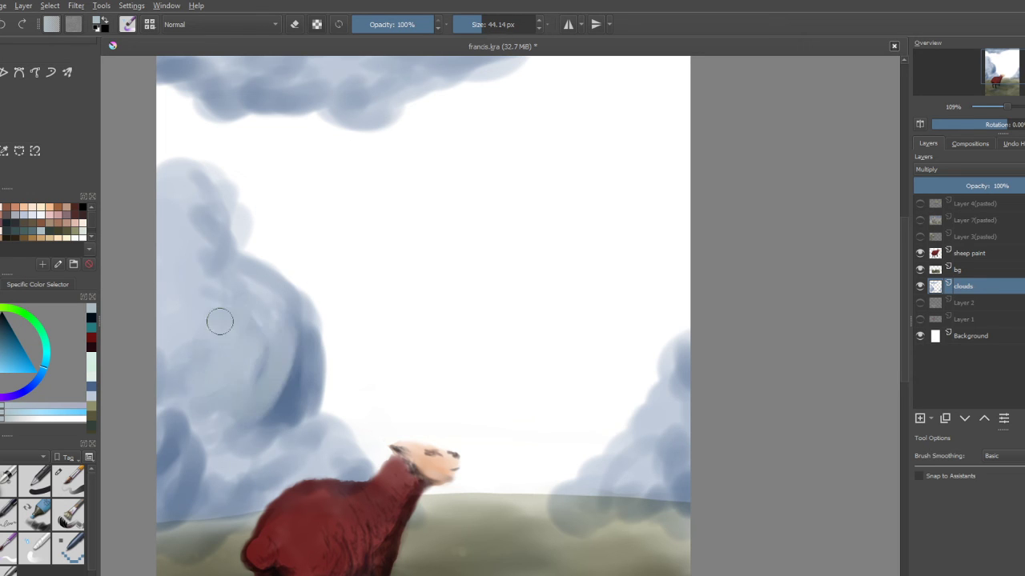
{"action": "left_click_drag", "start_coordinate": [269, 385], "coordinate": [261, 467]}
{"action": "mouse_move", "coordinate": [674, 418]}
{"action": "left_mouse_down"}
{"action": "mouse_move", "coordinate": [644, 466]}
{"action": "mouse_move", "coordinate": [672, 389]}
{"action": "left_mouse_up"}
{"action": "mouse_move", "coordinate": [394, 89]}
{"action": "left_mouse_down"}
{"action": "mouse_move", "coordinate": [369, 58]}
{"action": "mouse_move", "coordinate": [324, 58]}
{"action": "left_mouse_up"}
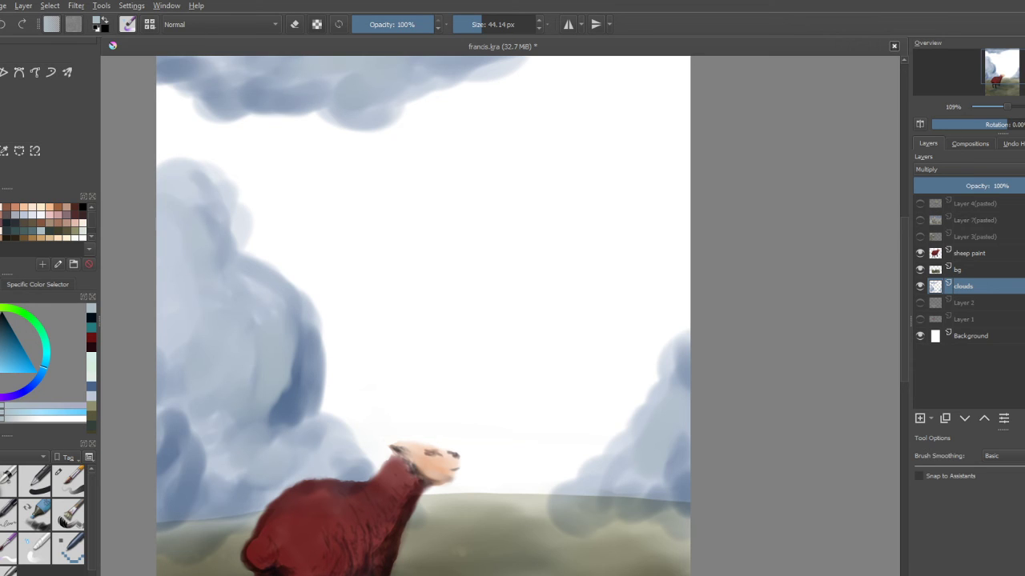
Step: Try a very pale lavender swatch in the empty sky and undo it
{"action": "left_click", "coordinate": [41, 215]}
{"action": "mouse_move", "coordinate": [348, 217]}
{"action": "left_mouse_down"}
{"action": "mouse_move", "coordinate": [311, 220]}
{"action": "mouse_move", "coordinate": [352, 233]}
{"action": "left_mouse_up"}
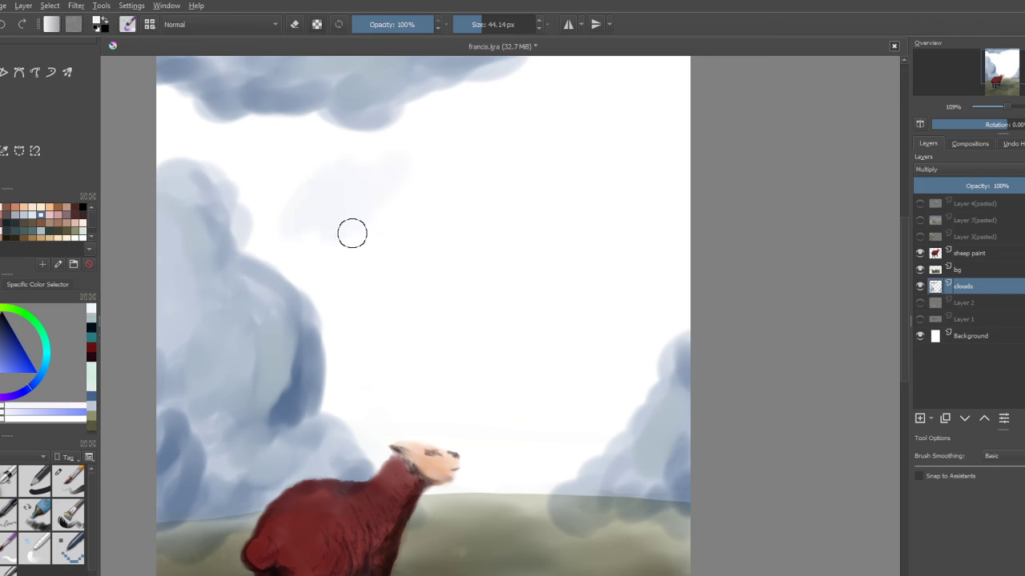
{"action": "key", "text": "ctrl+z"}
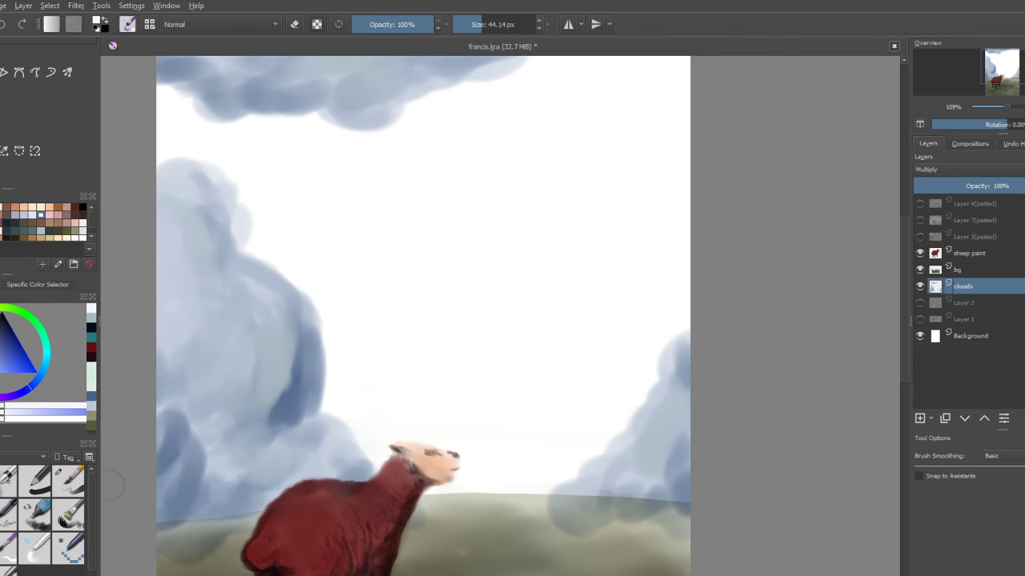
Step: Try a pale lavender wash with the 600 px soft brush across the sky on the clouds layer and undo it
{"action": "right_click", "coordinate": [390, 227]}
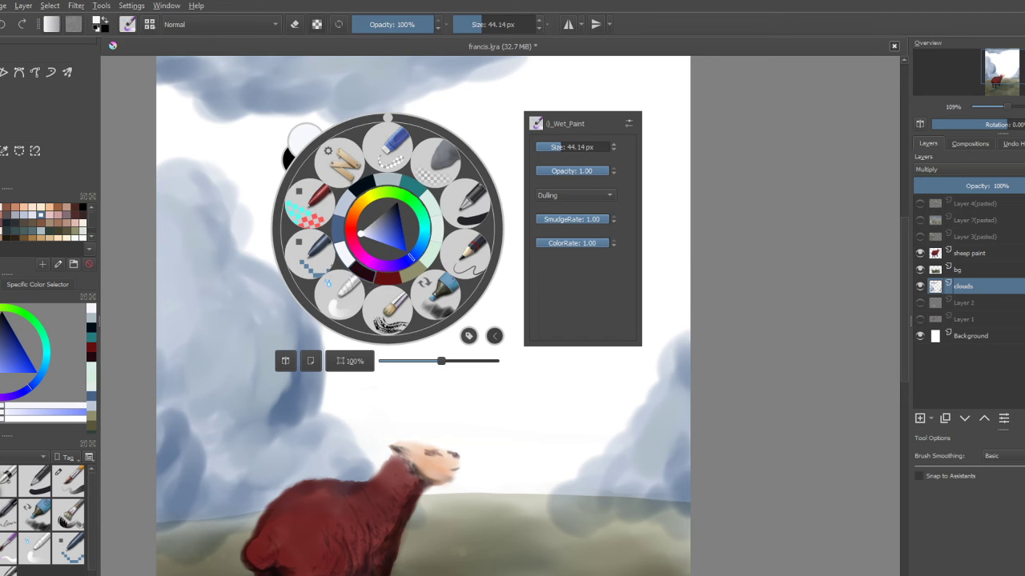
{"action": "right_click", "coordinate": [364, 276]}
{"action": "left_click", "coordinate": [68, 515]}
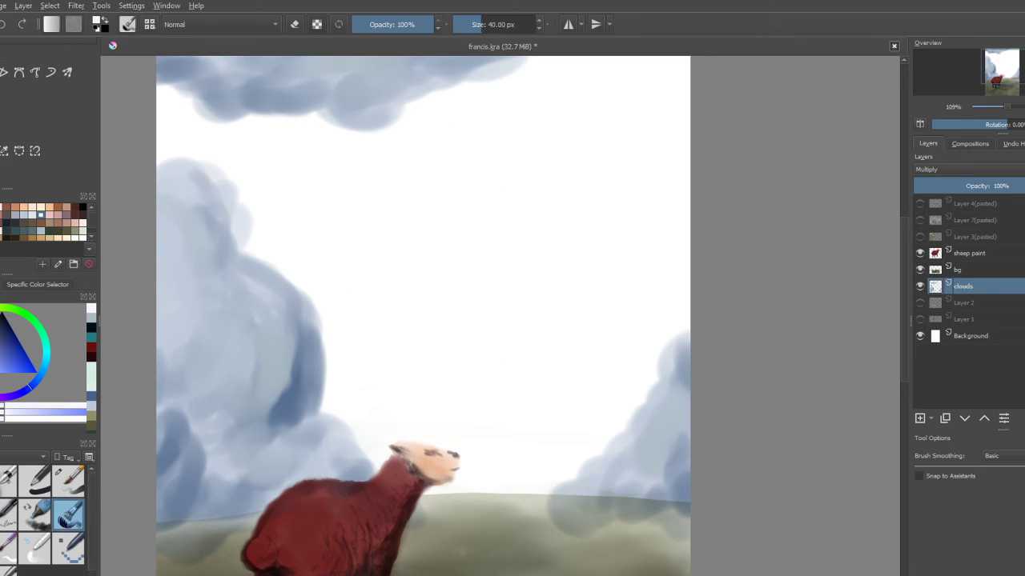
{"action": "left_click", "coordinate": [7, 482]}
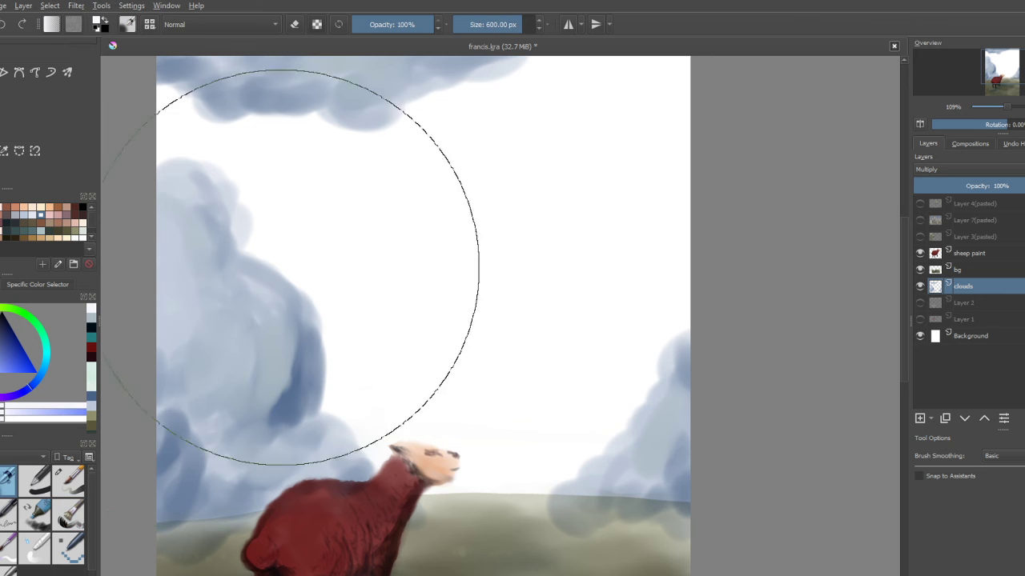
{"action": "mouse_move", "coordinate": [436, 240]}
{"action": "left_mouse_down"}
{"action": "mouse_move", "coordinate": [468, 242]}
{"action": "mouse_move", "coordinate": [459, 235]}
{"action": "mouse_move", "coordinate": [446, 256]}
{"action": "mouse_move", "coordinate": [467, 211]}
{"action": "mouse_move", "coordinate": [445, 176]}
{"action": "mouse_move", "coordinate": [382, 177]}
{"action": "mouse_move", "coordinate": [321, 197]}
{"action": "mouse_move", "coordinate": [260, 187]}
{"action": "mouse_move", "coordinate": [216, 202]}
{"action": "left_mouse_up"}
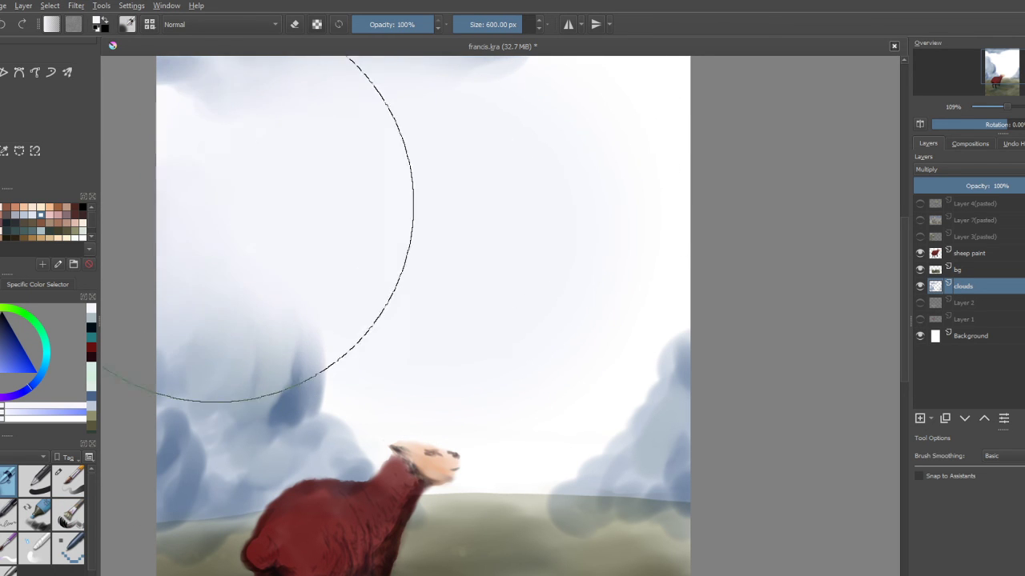
{"action": "key", "text": "ctrl+z"}
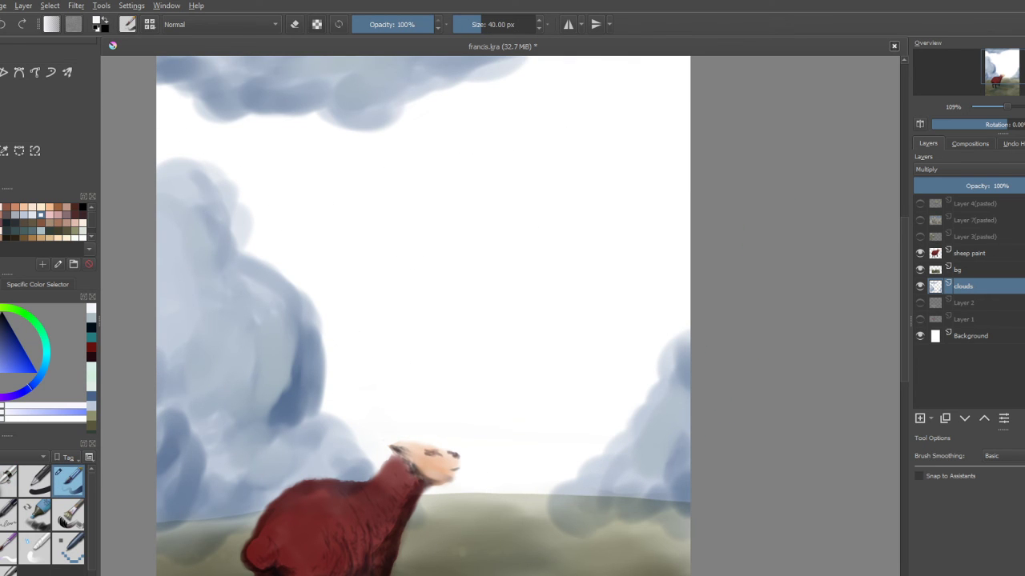
Step: Add a new paint layer directly beneath the clouds layer and name it sky
{"action": "key", "text": "Insert"}
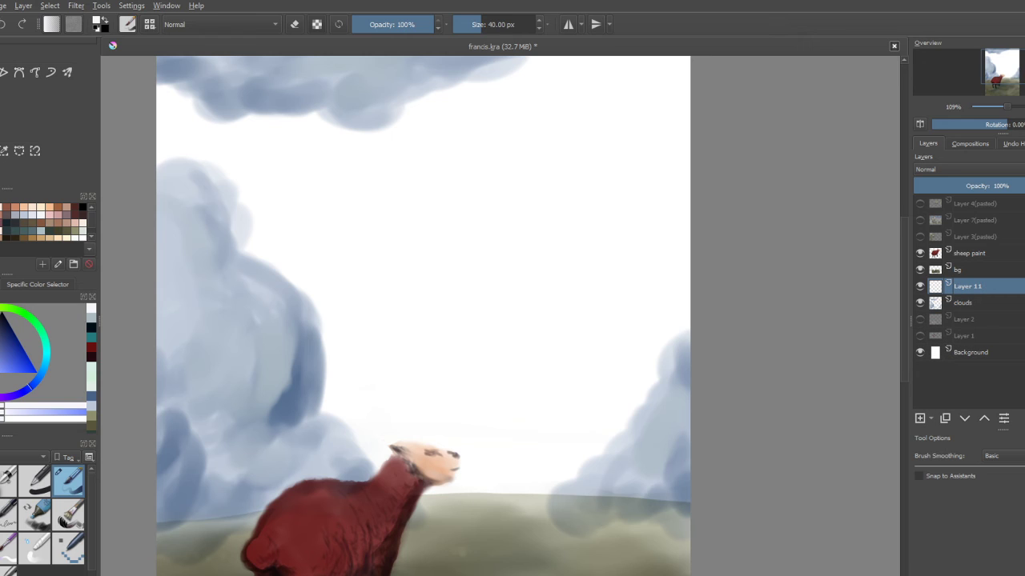
{"action": "left_click_drag", "start_coordinate": [967, 286], "coordinate": [967, 304]}
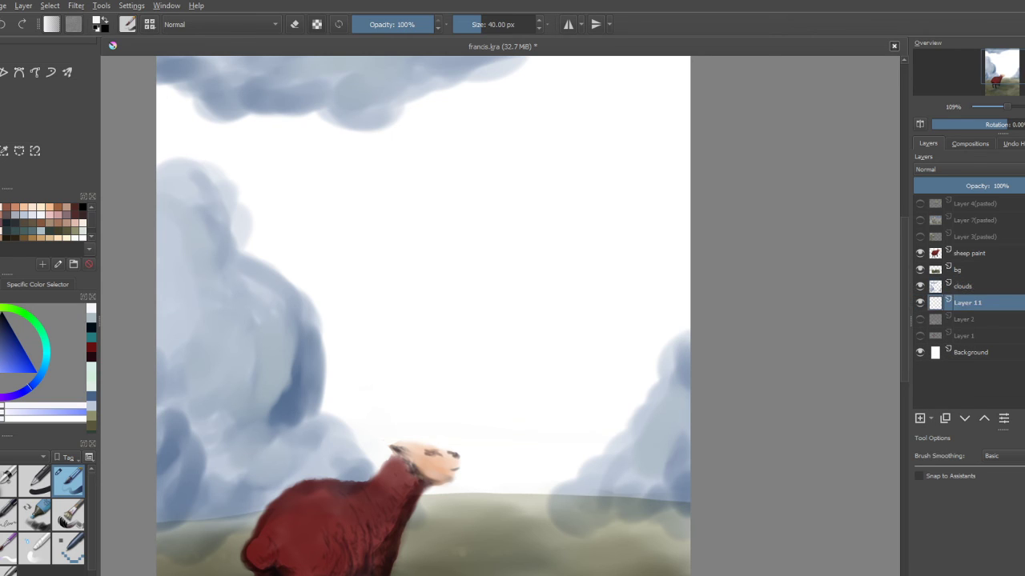
{"action": "double_click", "coordinate": [966, 303]}
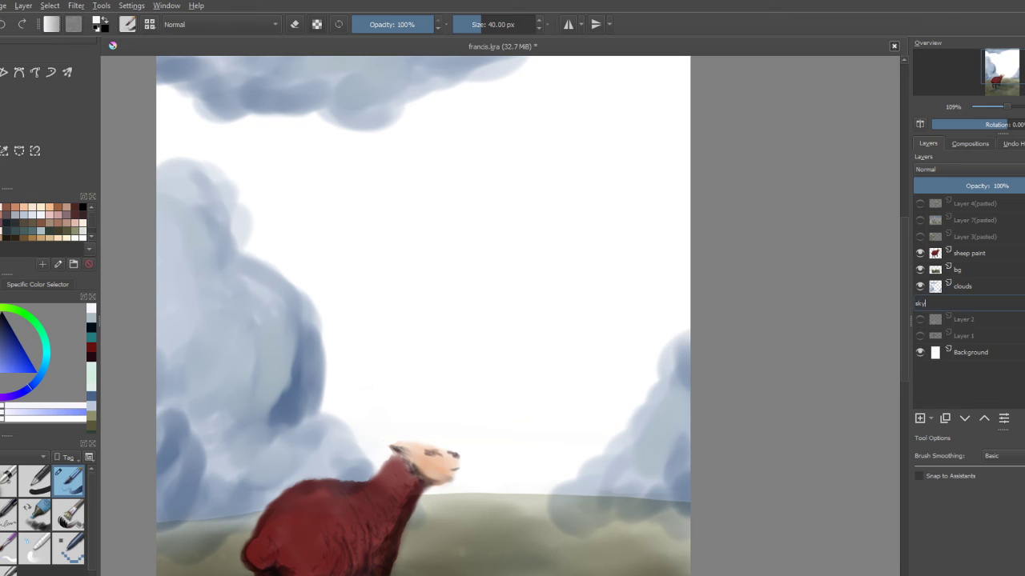
{"action": "key", "text": "Return"}
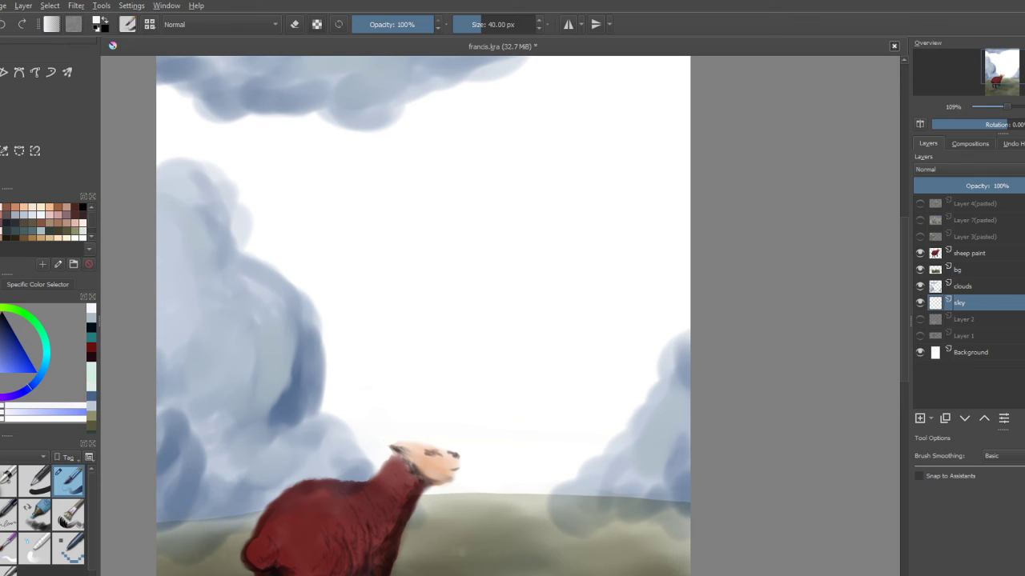
Step: Cover the whole sky with light blue-grey using the Wet Paint brush at 437.94 px
{"action": "key", "text": "slash"}
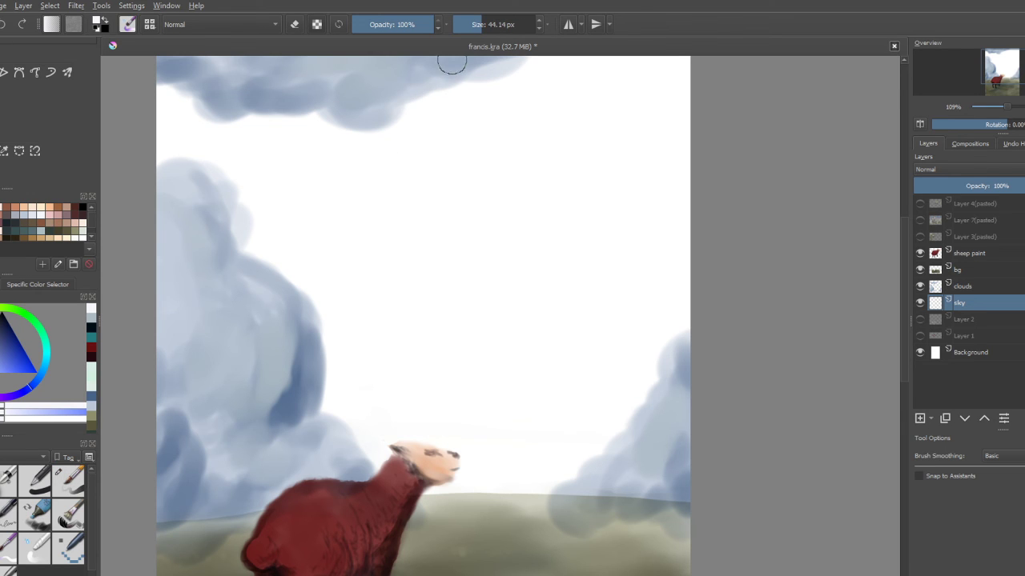
{"action": "left_click_drag", "start_coordinate": [500, 24], "coordinate": [515, 24]}
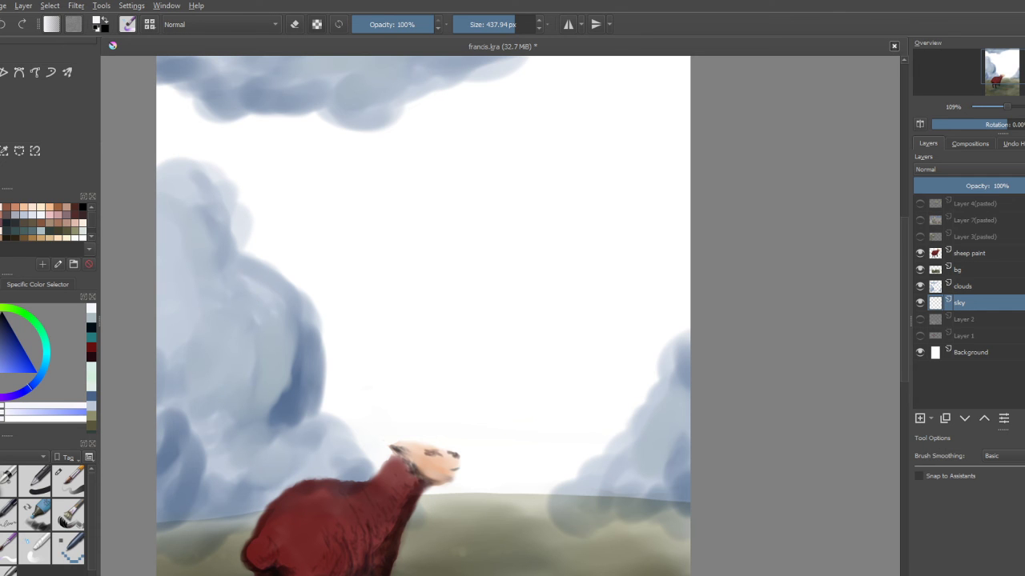
{"action": "left_click", "coordinate": [41, 231]}
{"action": "mouse_move", "coordinate": [353, 205]}
{"action": "left_mouse_down"}
{"action": "mouse_move", "coordinate": [465, 280]}
{"action": "mouse_move", "coordinate": [402, 332]}
{"action": "mouse_move", "coordinate": [403, 369]}
{"action": "mouse_move", "coordinate": [505, 373]}
{"action": "mouse_move", "coordinate": [438, 382]}
{"action": "mouse_move", "coordinate": [490, 395]}
{"action": "mouse_move", "coordinate": [533, 390]}
{"action": "mouse_move", "coordinate": [619, 318]}
{"action": "mouse_move", "coordinate": [595, 223]}
{"action": "mouse_move", "coordinate": [505, 185]}
{"action": "mouse_move", "coordinate": [647, 114]}
{"action": "mouse_move", "coordinate": [344, 253]}
{"action": "mouse_move", "coordinate": [288, 189]}
{"action": "mouse_move", "coordinate": [214, 180]}
{"action": "mouse_move", "coordinate": [252, 256]}
{"action": "left_mouse_up"}
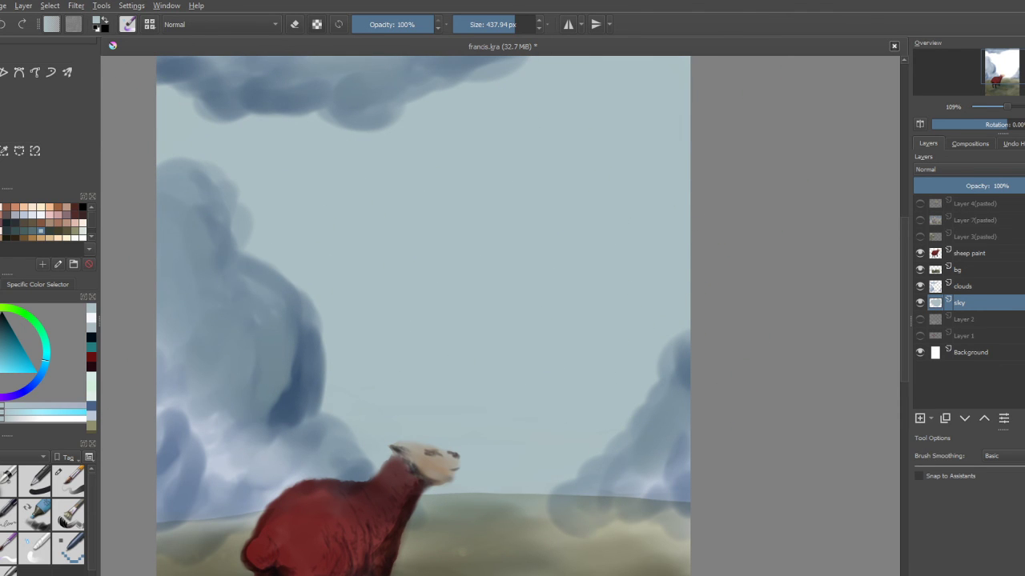
Step: Brighten the middle of the sky by blending in a greenish near-white and a very pale lavender
{"action": "left_click", "coordinate": [82, 230]}
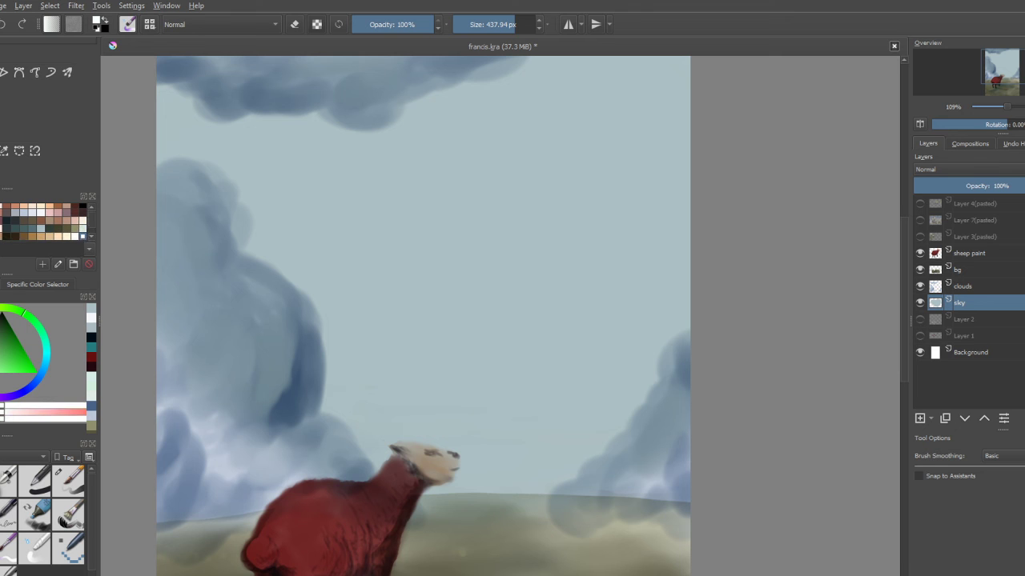
{"action": "mouse_move", "coordinate": [418, 267]}
{"action": "left_mouse_down"}
{"action": "mouse_move", "coordinate": [520, 325]}
{"action": "mouse_move", "coordinate": [247, 217]}
{"action": "mouse_move", "coordinate": [542, 252]}
{"action": "mouse_move", "coordinate": [500, 401]}
{"action": "mouse_move", "coordinate": [531, 371]}
{"action": "mouse_move", "coordinate": [505, 261]}
{"action": "mouse_move", "coordinate": [576, 575]}
{"action": "left_mouse_up"}
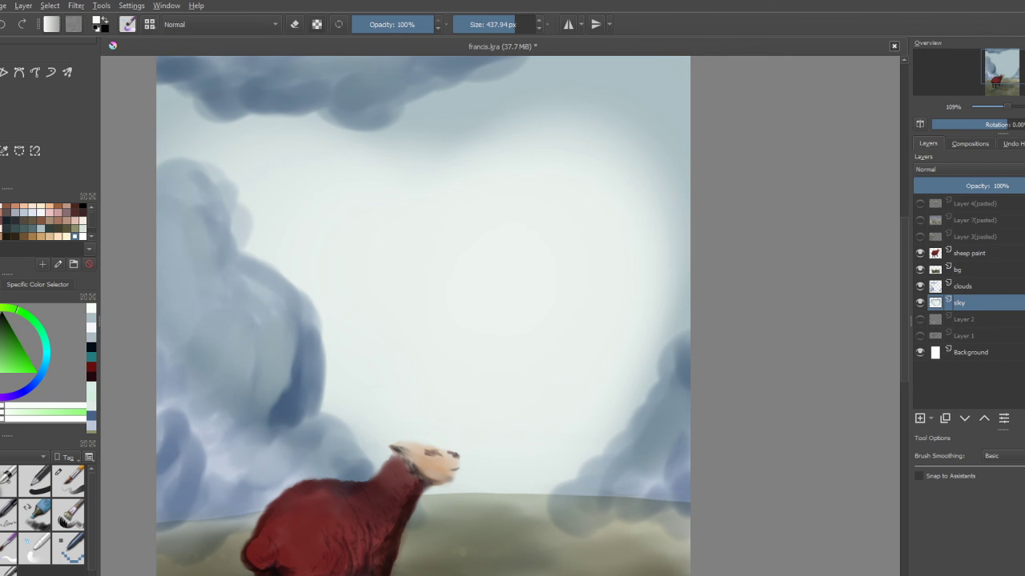
{"action": "left_click", "coordinate": [41, 229]}
{"action": "left_click", "coordinate": [41, 213]}
{"action": "mouse_move", "coordinate": [337, 261]}
{"action": "left_mouse_down"}
{"action": "mouse_move", "coordinate": [435, 327]}
{"action": "mouse_move", "coordinate": [503, 325]}
{"action": "mouse_move", "coordinate": [506, 380]}
{"action": "mouse_move", "coordinate": [382, 316]}
{"action": "mouse_move", "coordinate": [382, 209]}
{"action": "mouse_move", "coordinate": [514, 272]}
{"action": "mouse_move", "coordinate": [557, 351]}
{"action": "mouse_move", "coordinate": [593, 198]}
{"action": "mouse_move", "coordinate": [526, 192]}
{"action": "mouse_move", "coordinate": [451, 256]}
{"action": "mouse_move", "coordinate": [384, 256]}
{"action": "left_mouse_up"}
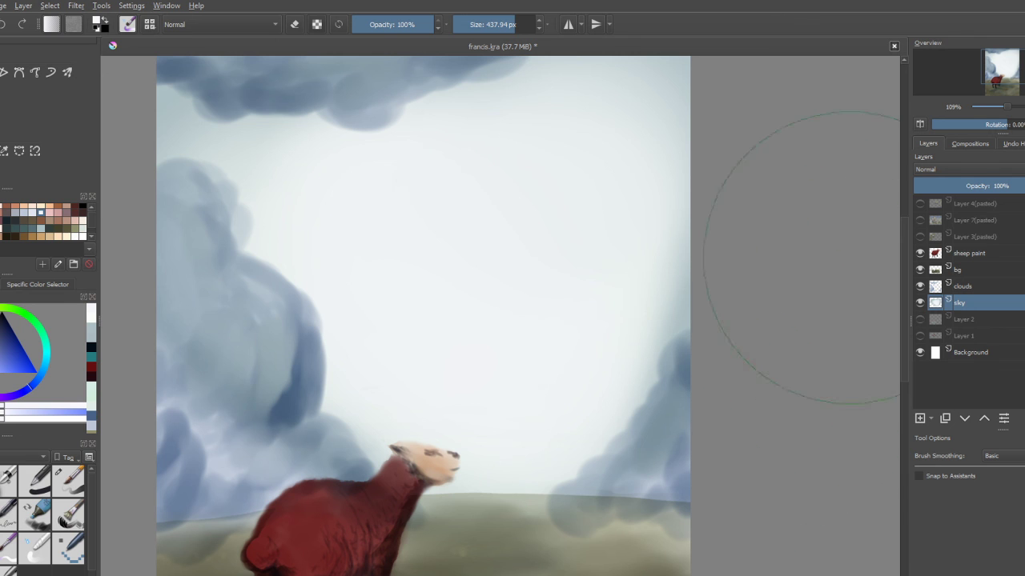
Step: Blend a soft light blue-grey tone into the open sky between the clouds
{"action": "mouse_move", "coordinate": [904, 299]}
{"action": "left_mouse_down"}
{"action": "mouse_move", "coordinate": [903, 342]}
{"action": "mouse_move", "coordinate": [904, 302]}
{"action": "mouse_move", "coordinate": [904, 313]}
{"action": "left_mouse_up"}
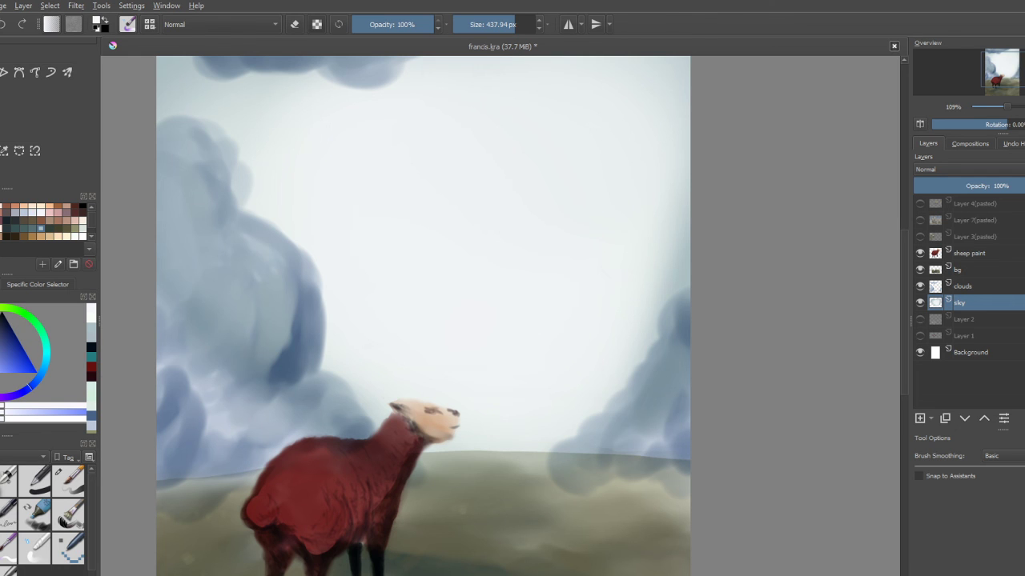
{"action": "left_click", "coordinate": [232, 264], "text": "ctrl"}
{"action": "mouse_move", "coordinate": [444, 237]}
{"action": "left_mouse_down"}
{"action": "mouse_move", "coordinate": [451, 318]}
{"action": "mouse_move", "coordinate": [475, 384]}
{"action": "mouse_move", "coordinate": [524, 334]}
{"action": "mouse_move", "coordinate": [575, 369]}
{"action": "mouse_move", "coordinate": [580, 243]}
{"action": "mouse_move", "coordinate": [442, 164]}
{"action": "mouse_move", "coordinate": [366, 277]}
{"action": "mouse_move", "coordinate": [500, 201]}
{"action": "mouse_move", "coordinate": [572, 142]}
{"action": "mouse_move", "coordinate": [562, 228]}
{"action": "mouse_move", "coordinate": [355, 180]}
{"action": "mouse_move", "coordinate": [248, 112]}
{"action": "left_mouse_up"}
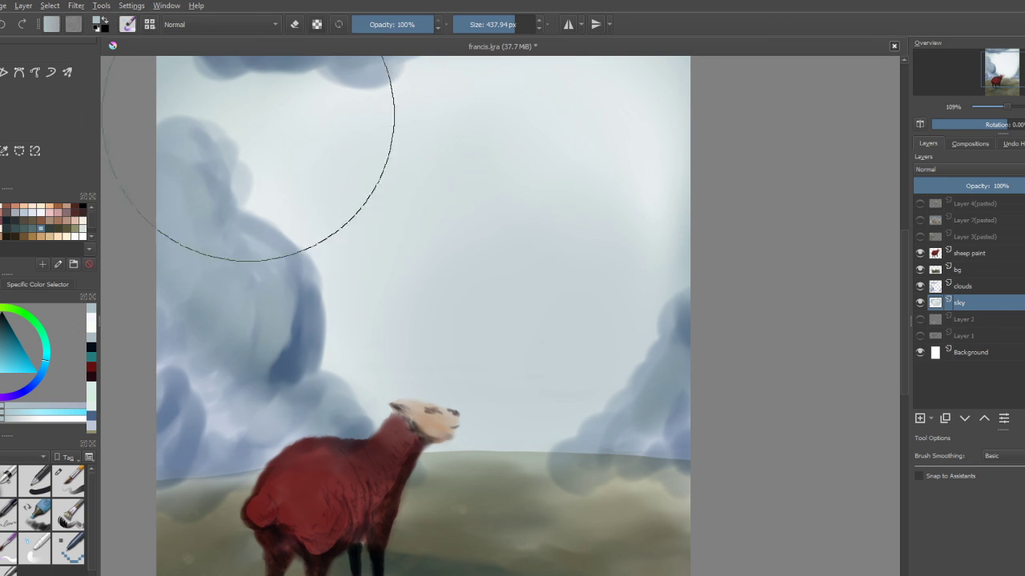
Step: Try a dark teal stroke on the sky layer behind the left cloud and undo it
{"action": "scroll", "coordinate": [560, 320], "scroll_direction": "up", "scroll_amount": 3}
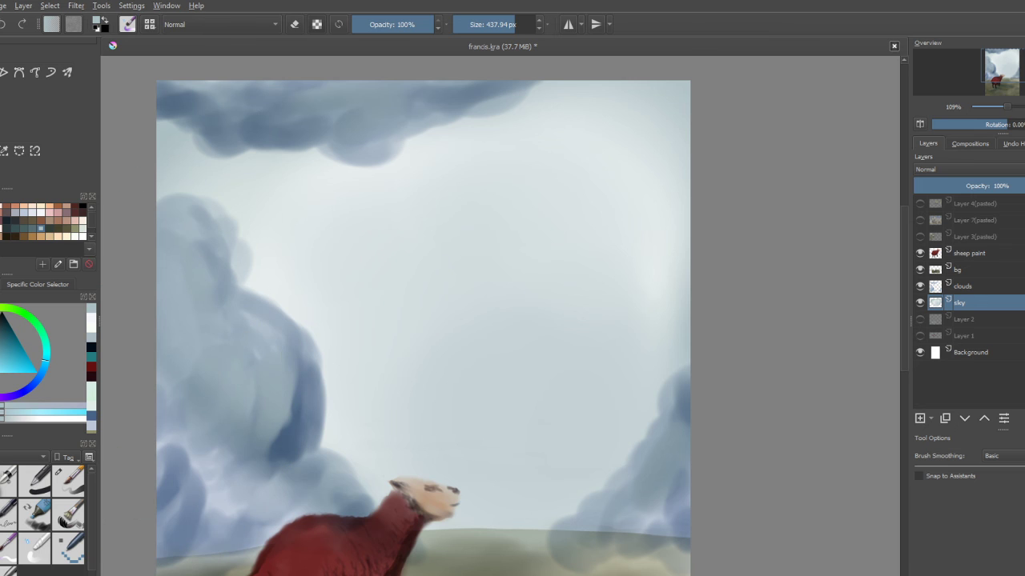
{"action": "left_click", "coordinate": [24, 228]}
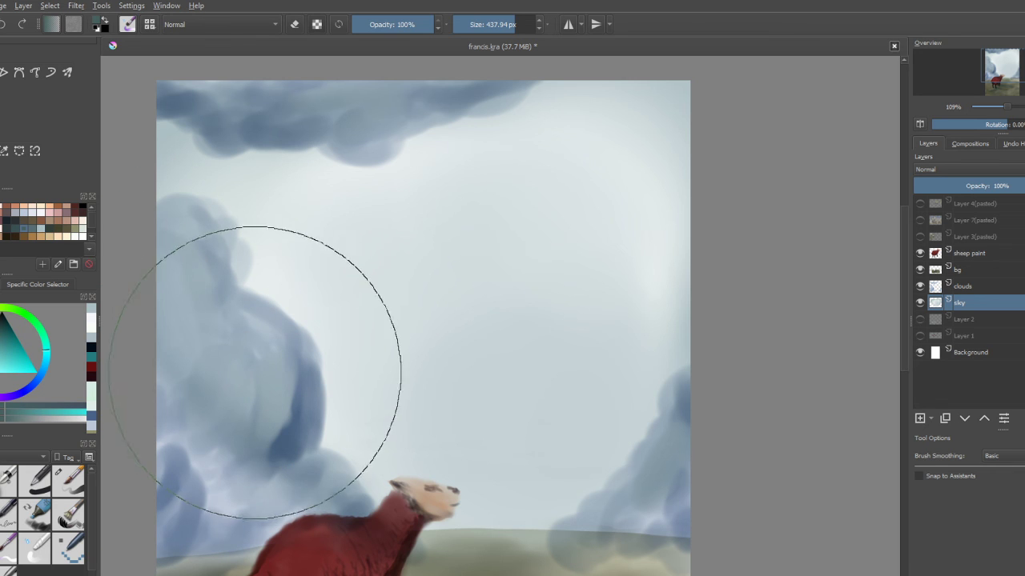
{"action": "mouse_move", "coordinate": [256, 373]}
{"action": "left_mouse_down"}
{"action": "mouse_move", "coordinate": [249, 425]}
{"action": "mouse_move", "coordinate": [248, 413]}
{"action": "left_mouse_up"}
{"action": "key", "text": "ctrl+z"}
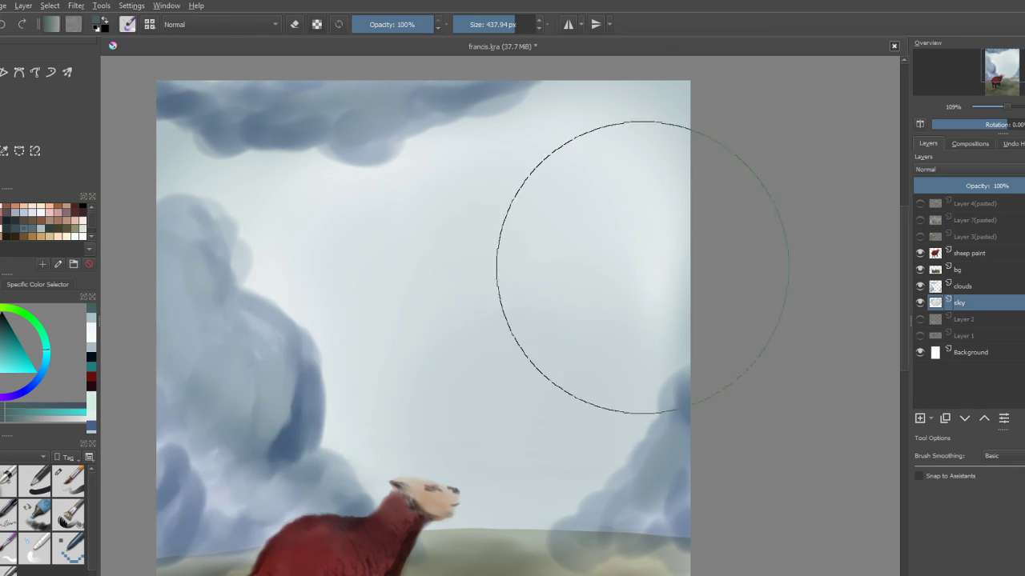
Step: Smooth the left, right-hand and upper-edge clouds on the clouds layer with the 50 px blending brush
{"action": "left_click", "coordinate": [963, 287]}
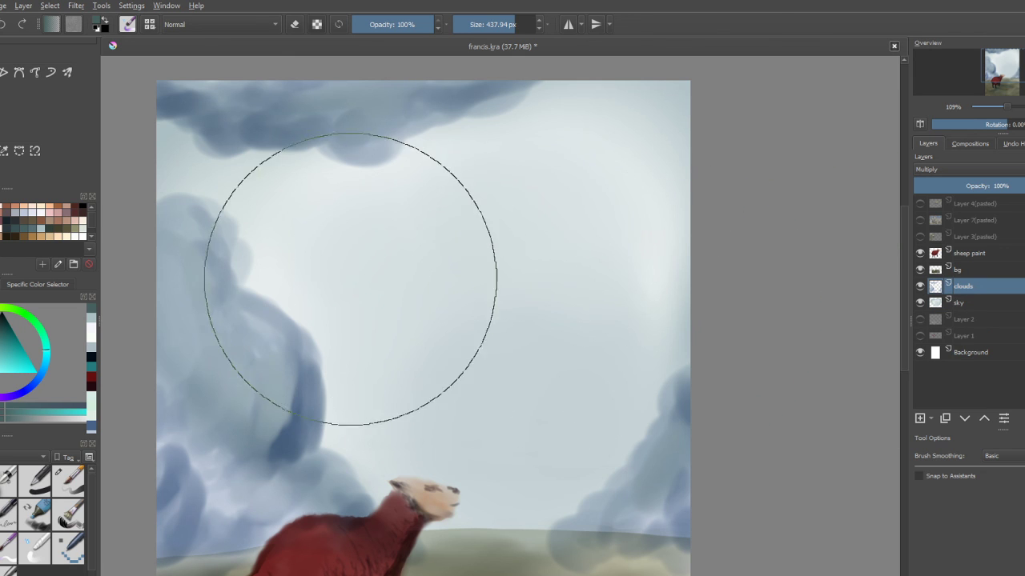
{"action": "right_click", "coordinate": [354, 297]}
{"action": "left_click", "coordinate": [526, 215]}
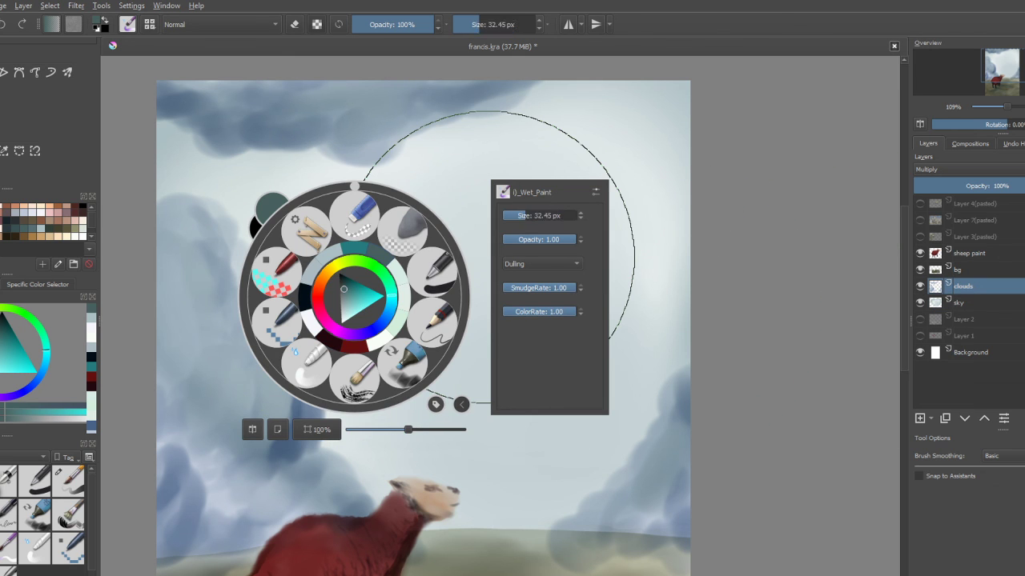
{"action": "left_click", "coordinate": [472, 245]}
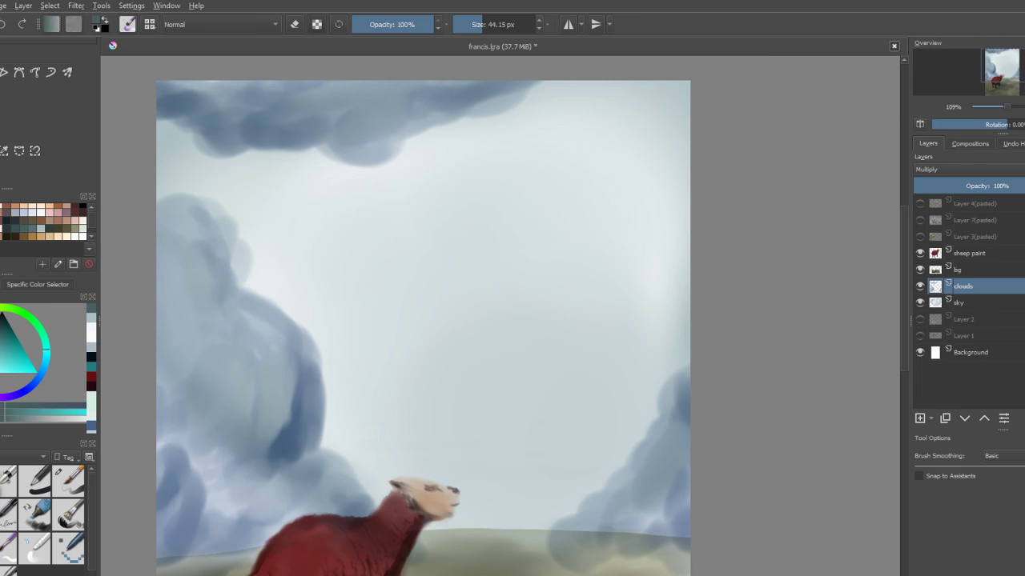
{"action": "left_click", "coordinate": [34, 548]}
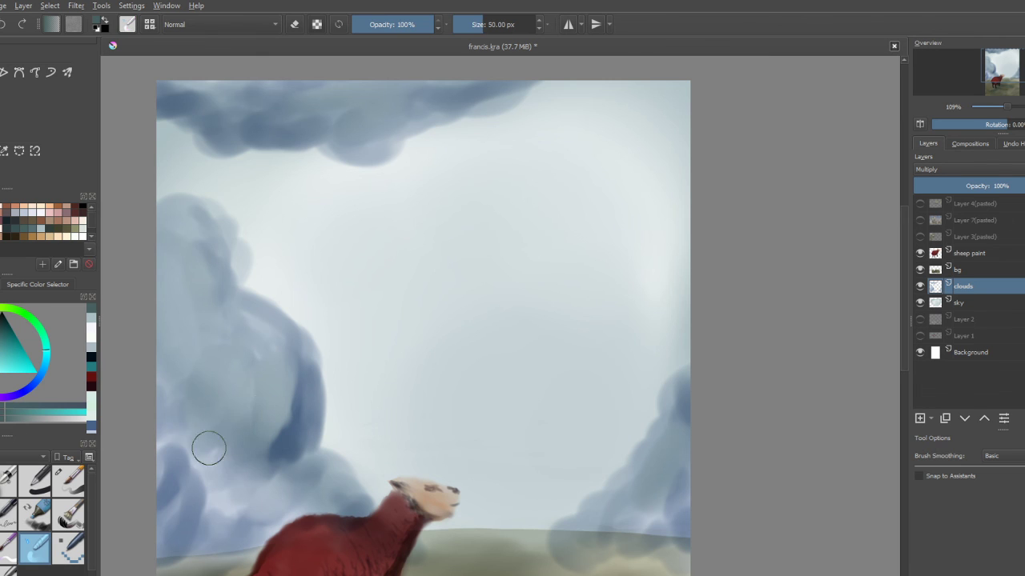
{"action": "mouse_move", "coordinate": [189, 501]}
{"action": "left_mouse_down"}
{"action": "mouse_move", "coordinate": [163, 499]}
{"action": "mouse_move", "coordinate": [186, 522]}
{"action": "mouse_move", "coordinate": [221, 514]}
{"action": "mouse_move", "coordinate": [265, 481]}
{"action": "mouse_move", "coordinate": [290, 423]}
{"action": "mouse_move", "coordinate": [295, 499]}
{"action": "mouse_move", "coordinate": [270, 504]}
{"action": "mouse_move", "coordinate": [309, 474]}
{"action": "mouse_move", "coordinate": [277, 464]}
{"action": "mouse_move", "coordinate": [284, 379]}
{"action": "mouse_move", "coordinate": [263, 323]}
{"action": "mouse_move", "coordinate": [254, 379]}
{"action": "mouse_move", "coordinate": [263, 456]}
{"action": "mouse_move", "coordinate": [348, 514]}
{"action": "mouse_move", "coordinate": [312, 476]}
{"action": "mouse_move", "coordinate": [264, 319]}
{"action": "mouse_move", "coordinate": [203, 275]}
{"action": "mouse_move", "coordinate": [211, 233]}
{"action": "mouse_move", "coordinate": [240, 250]}
{"action": "mouse_move", "coordinate": [206, 218]}
{"action": "mouse_move", "coordinate": [176, 222]}
{"action": "left_mouse_up"}
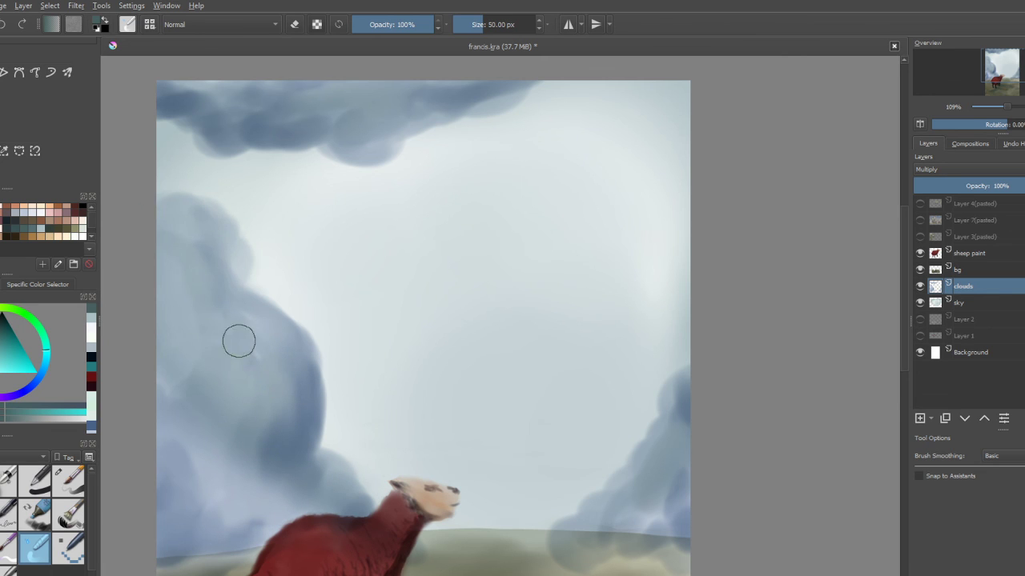
{"action": "mouse_move", "coordinate": [638, 510]}
{"action": "left_mouse_down"}
{"action": "mouse_move", "coordinate": [635, 536]}
{"action": "mouse_move", "coordinate": [660, 537]}
{"action": "mouse_move", "coordinate": [684, 518]}
{"action": "mouse_move", "coordinate": [671, 464]}
{"action": "mouse_move", "coordinate": [677, 393]}
{"action": "mouse_move", "coordinate": [647, 412]}
{"action": "mouse_move", "coordinate": [655, 501]}
{"action": "mouse_move", "coordinate": [602, 503]}
{"action": "mouse_move", "coordinate": [620, 531]}
{"action": "mouse_move", "coordinate": [669, 447]}
{"action": "mouse_move", "coordinate": [666, 394]}
{"action": "mouse_move", "coordinate": [667, 425]}
{"action": "mouse_move", "coordinate": [644, 444]}
{"action": "mouse_move", "coordinate": [668, 495]}
{"action": "mouse_move", "coordinate": [660, 474]}
{"action": "mouse_move", "coordinate": [683, 388]}
{"action": "left_mouse_up"}
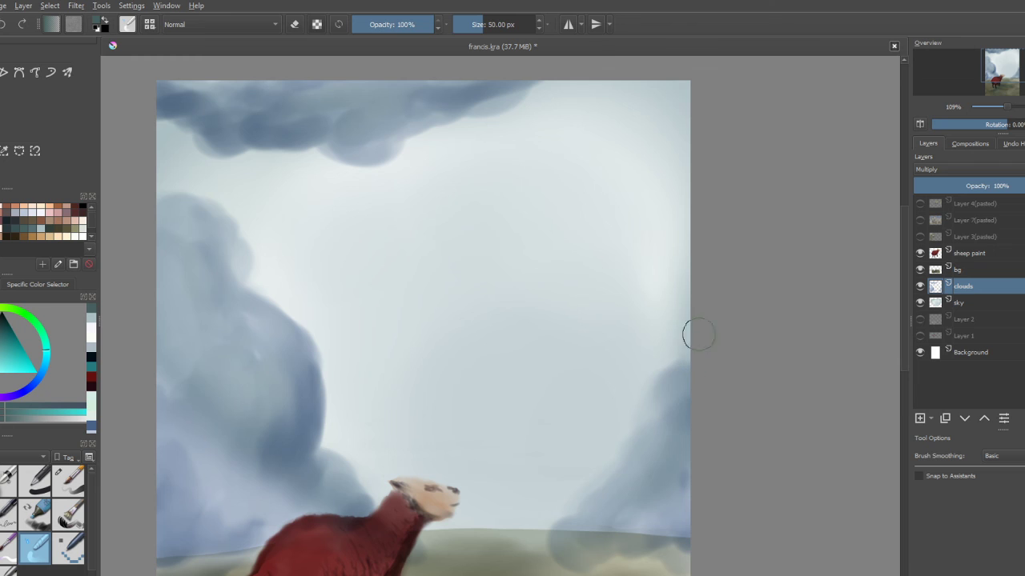
{"action": "mouse_move", "coordinate": [366, 114]}
{"action": "left_mouse_down"}
{"action": "mouse_move", "coordinate": [398, 141]}
{"action": "mouse_move", "coordinate": [459, 101]}
{"action": "mouse_move", "coordinate": [516, 91]}
{"action": "mouse_move", "coordinate": [405, 89]}
{"action": "mouse_move", "coordinate": [314, 110]}
{"action": "mouse_move", "coordinate": [307, 136]}
{"action": "mouse_move", "coordinate": [331, 106]}
{"action": "mouse_move", "coordinate": [274, 98]}
{"action": "left_mouse_up"}
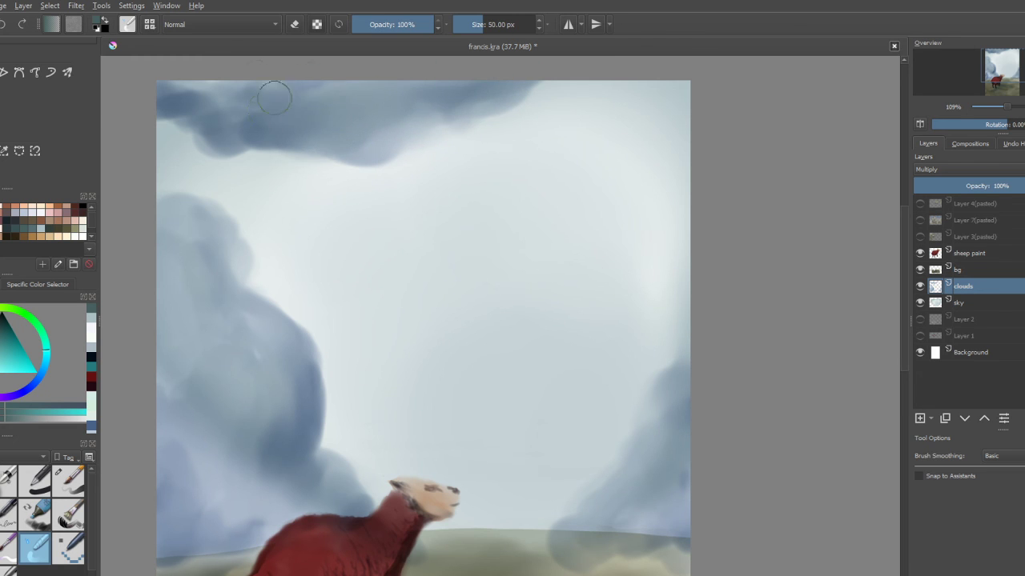
{"action": "mouse_move", "coordinate": [200, 94]}
{"action": "left_mouse_down"}
{"action": "mouse_move", "coordinate": [194, 134]}
{"action": "mouse_move", "coordinate": [141, 107]}
{"action": "mouse_move", "coordinate": [172, 126]}
{"action": "mouse_move", "coordinate": [195, 97]}
{"action": "left_mouse_up"}
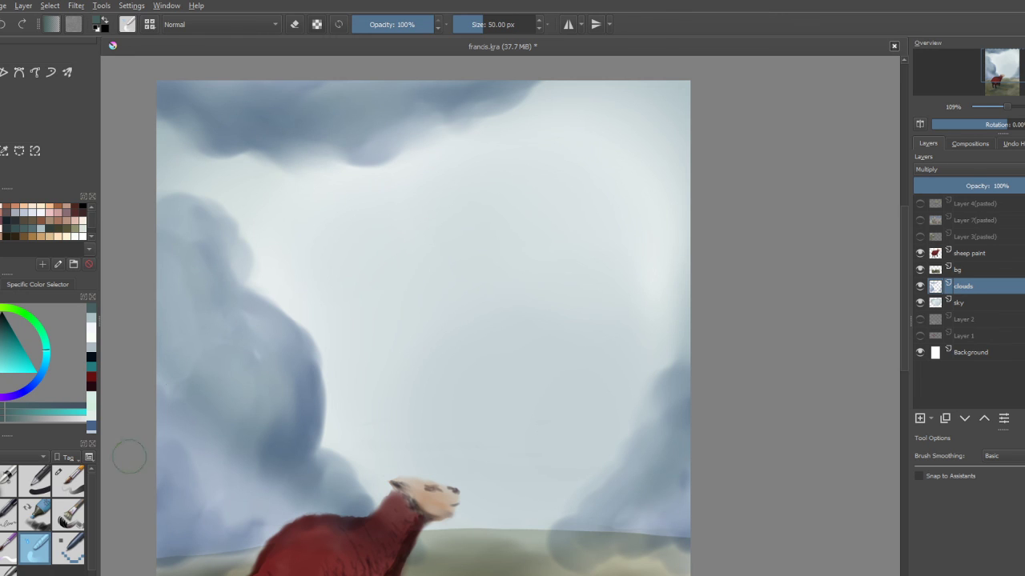
Step: Switch to the 40 px Basic opacity brush and test a dark teal stroke down the left cloud, undoing it
{"action": "key", "text": "slash"}
{"action": "right_click", "coordinate": [350, 288]}
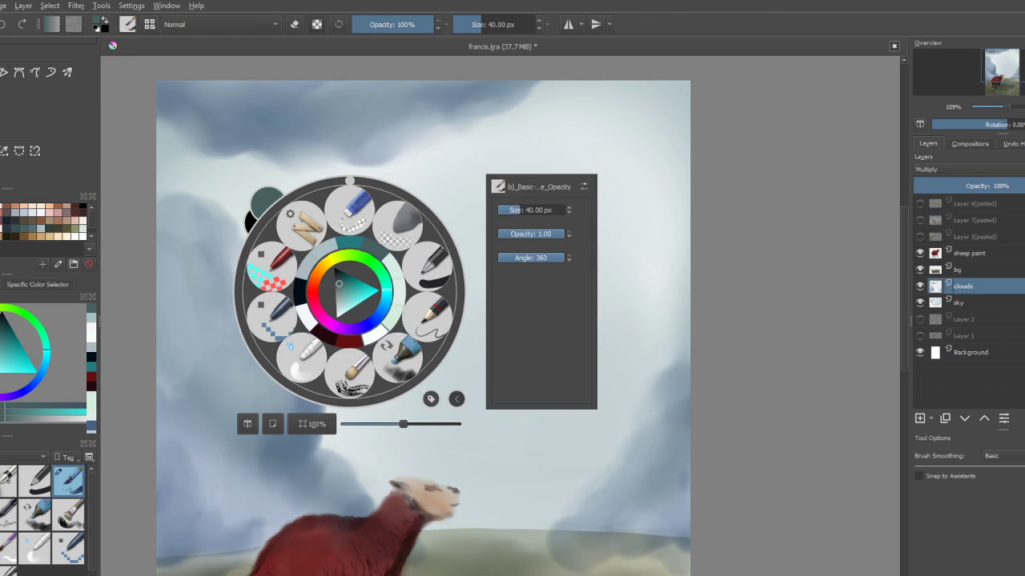
{"action": "left_click", "coordinate": [333, 155]}
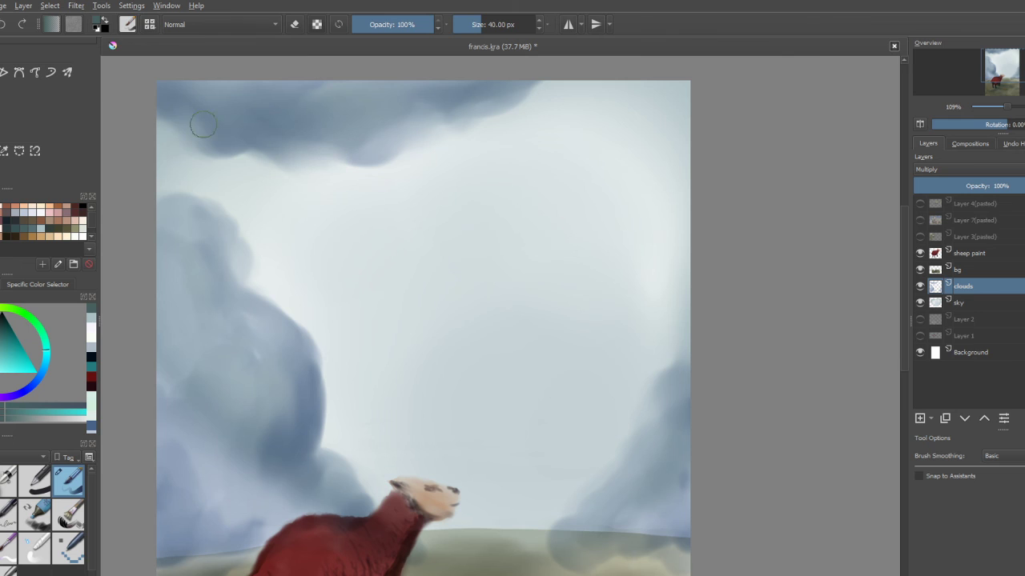
{"action": "left_click_drag", "start_coordinate": [192, 226], "coordinate": [287, 450]}
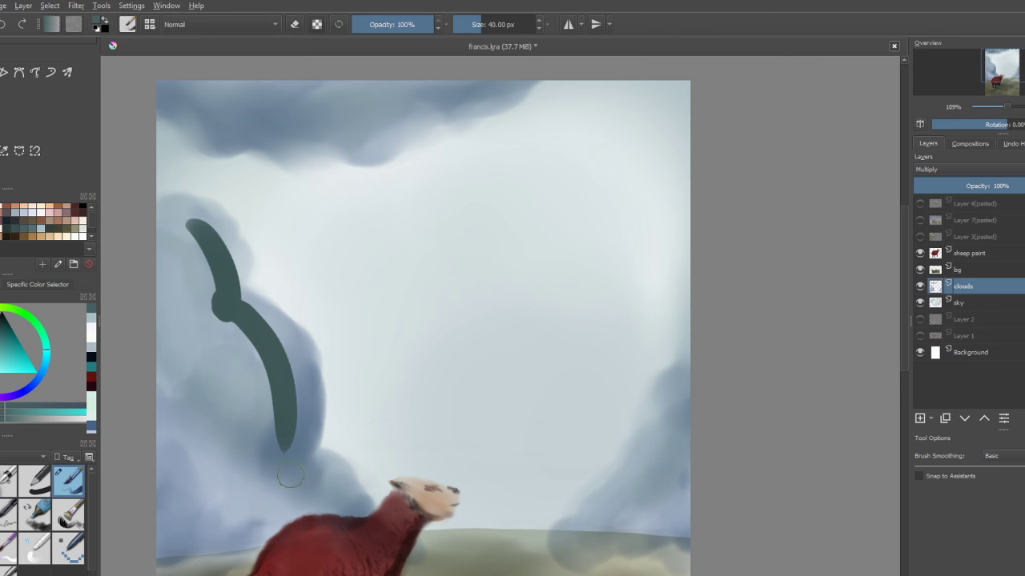
{"action": "key", "text": "ctrl+z"}
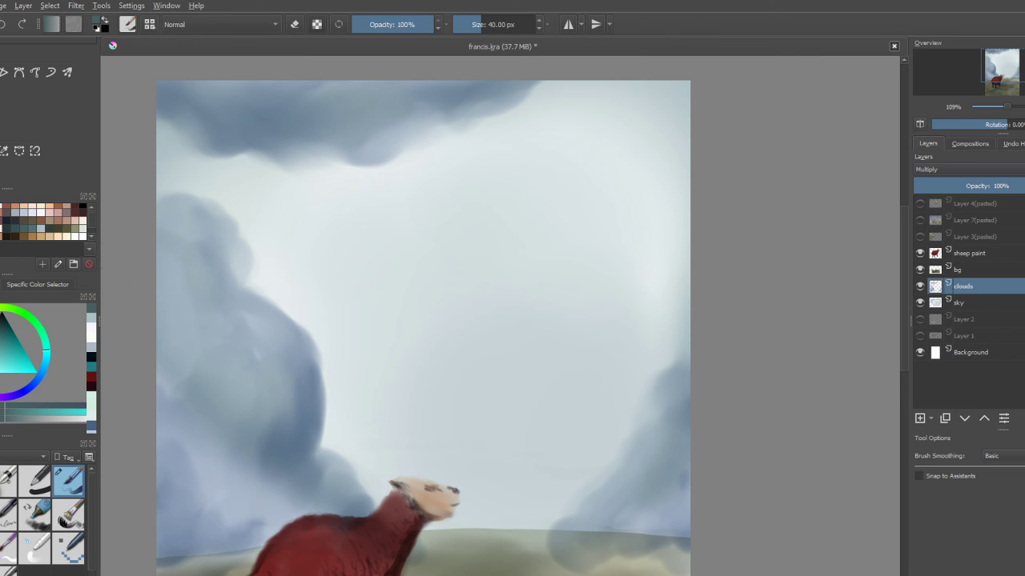
Step: Paint muted blue shadow strokes along the left cloud's folds and lower lobes on the clouds layer with the 40 px brush
{"action": "left_click", "coordinate": [91, 426]}
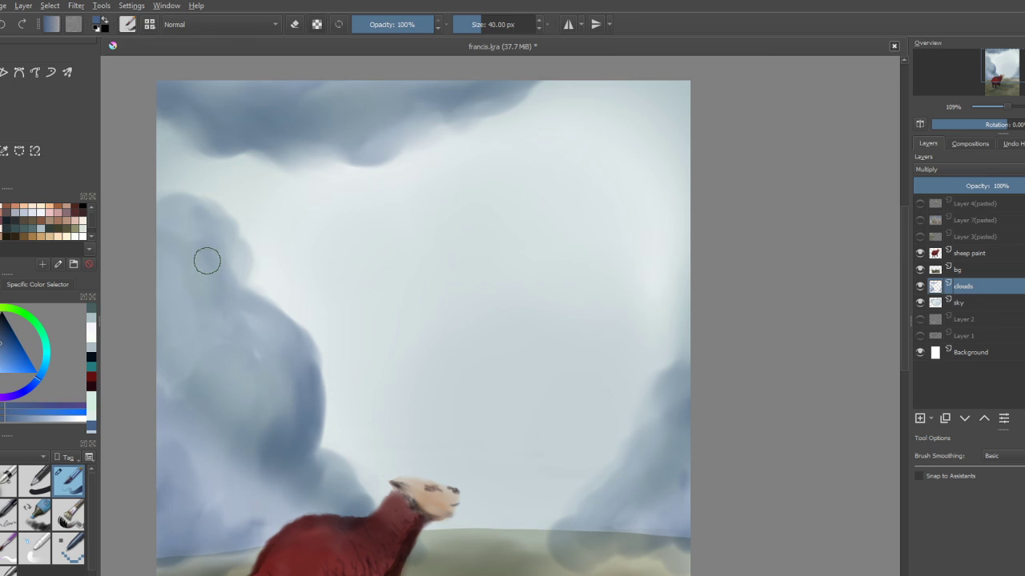
{"action": "mouse_move", "coordinate": [182, 220]}
{"action": "left_mouse_down"}
{"action": "mouse_move", "coordinate": [288, 401]}
{"action": "mouse_move", "coordinate": [298, 470]}
{"action": "left_mouse_up"}
{"action": "key", "text": "ctrl+z"}
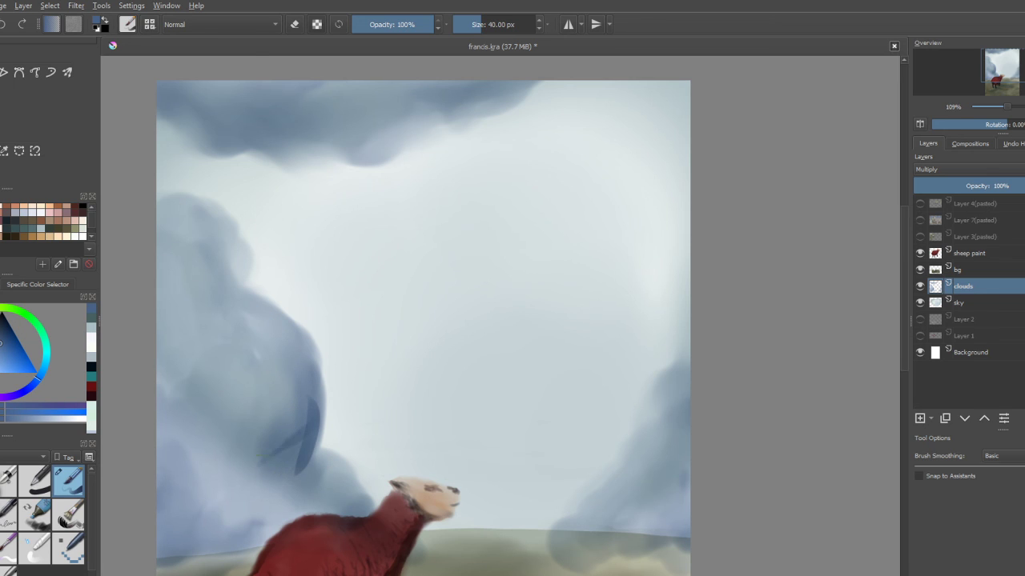
{"action": "left_click_drag", "start_coordinate": [232, 241], "coordinate": [210, 303]}
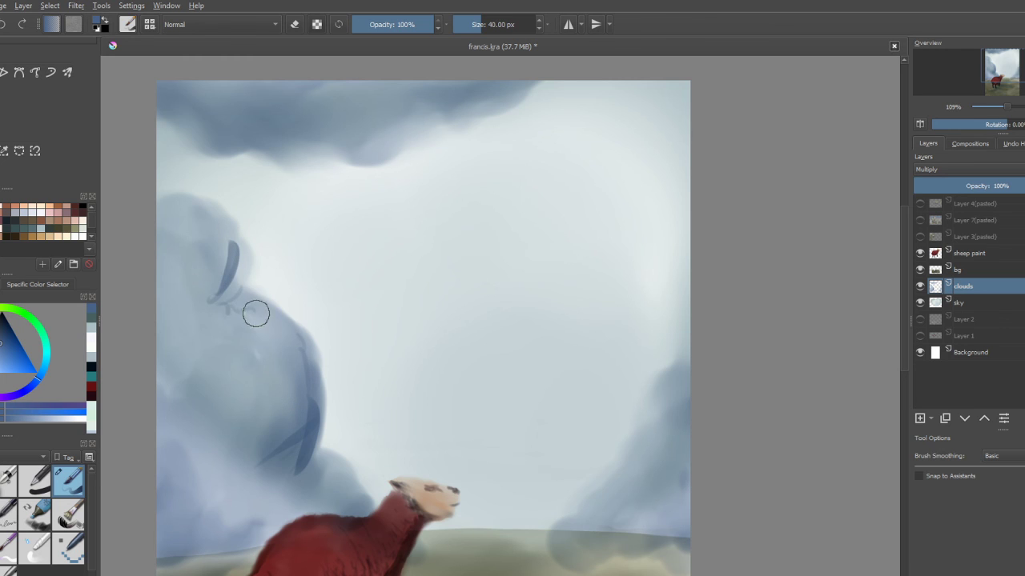
{"action": "mouse_move", "coordinate": [180, 434]}
{"action": "left_mouse_down"}
{"action": "mouse_move", "coordinate": [202, 520]}
{"action": "mouse_move", "coordinate": [228, 551]}
{"action": "left_mouse_up"}
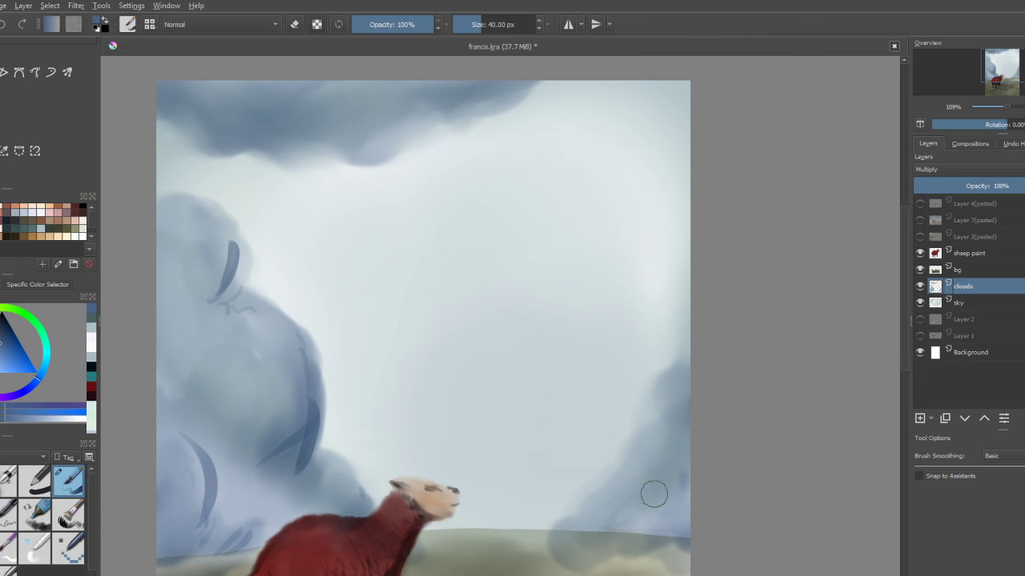
Step: Add curved muted blue shadow strokes to the right-hand cloud and along the underside of the upper-edge cloud
{"action": "left_click_drag", "start_coordinate": [615, 501], "coordinate": [585, 544]}
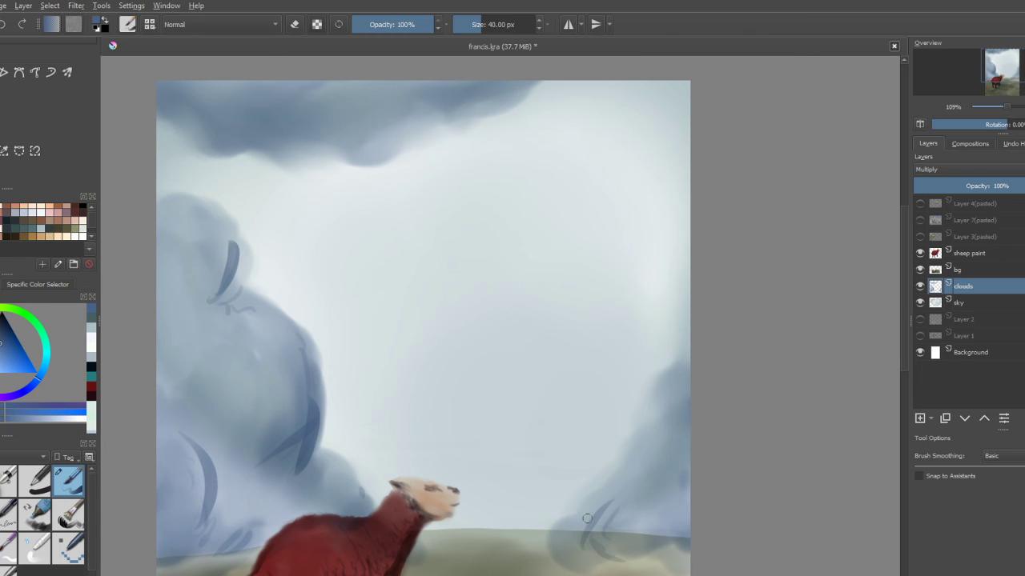
{"action": "left_click_drag", "start_coordinate": [608, 498], "coordinate": [586, 546]}
{"action": "left_click_drag", "start_coordinate": [652, 521], "coordinate": [687, 540]}
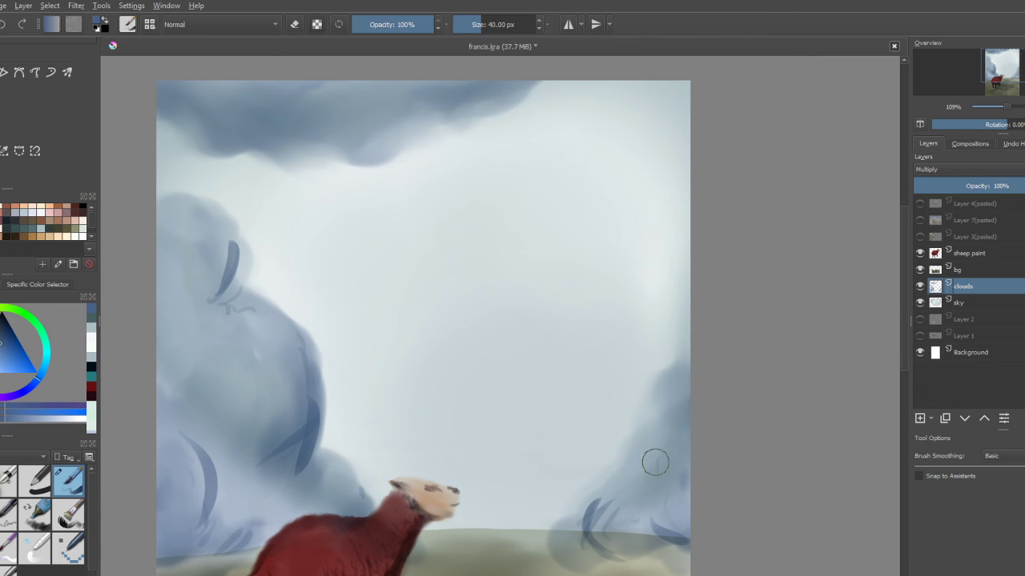
{"action": "left_click_drag", "start_coordinate": [645, 480], "coordinate": [669, 388]}
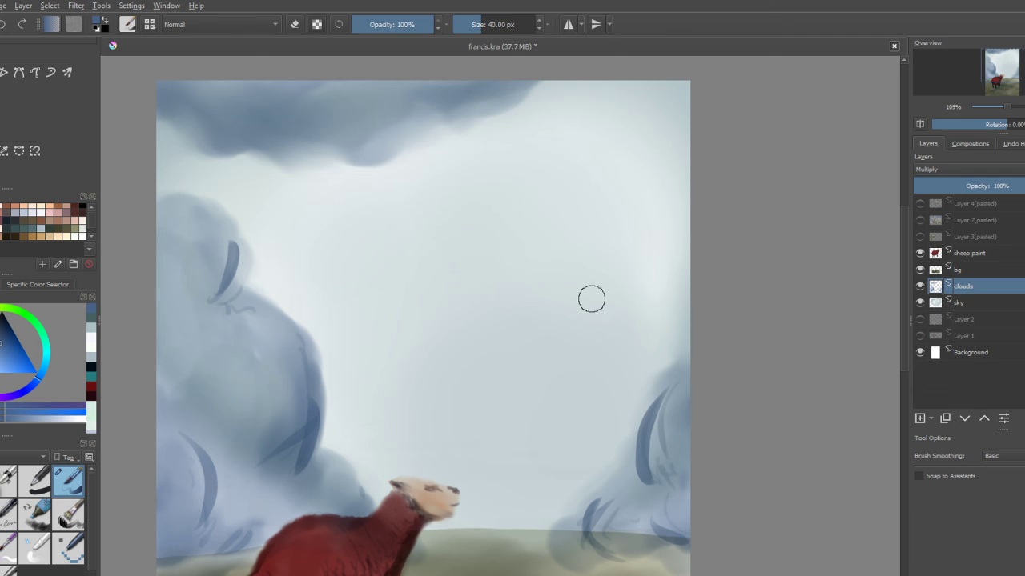
{"action": "mouse_move", "coordinate": [330, 146]}
{"action": "left_mouse_down"}
{"action": "mouse_move", "coordinate": [413, 138]}
{"action": "mouse_move", "coordinate": [332, 149]}
{"action": "mouse_move", "coordinate": [188, 120]}
{"action": "mouse_move", "coordinate": [484, 98]}
{"action": "left_mouse_up"}
{"action": "left_click", "coordinate": [240, 141]}
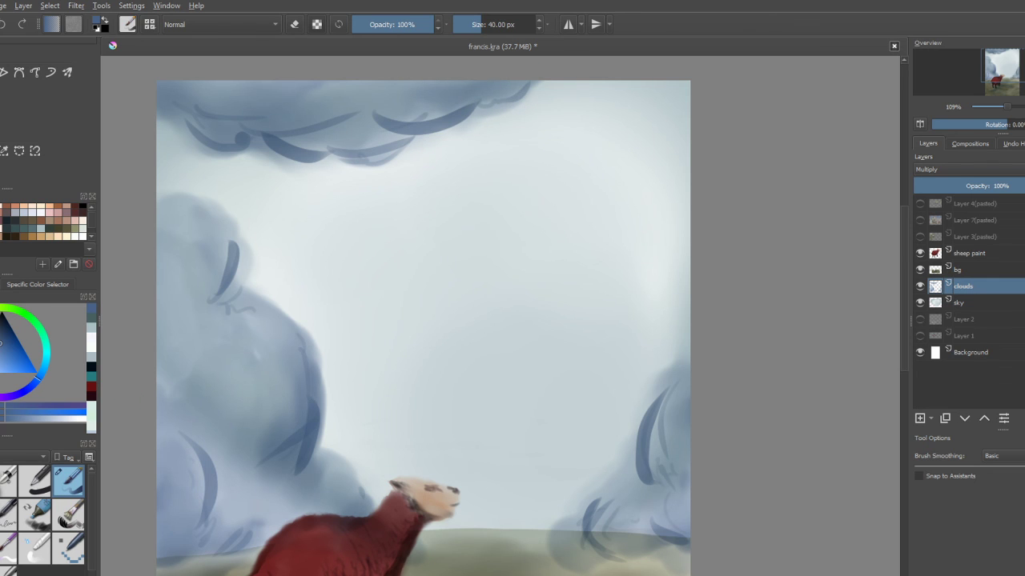
Step: Soften the shadow strokes in the left cloud's lower lobe and the right-hand cloud with the 50 px Blender_Basic brush
{"action": "left_click", "coordinate": [34, 548]}
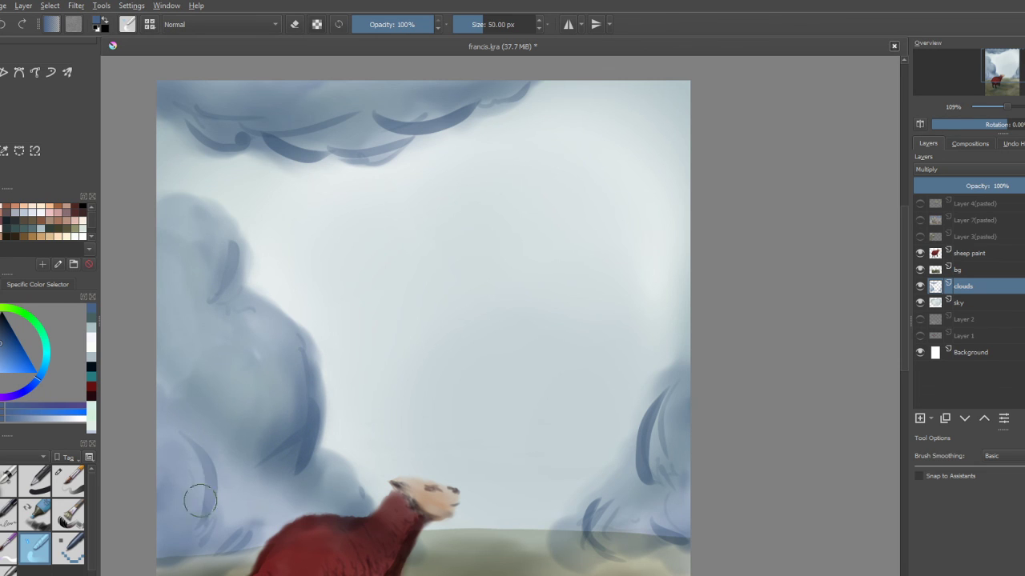
{"action": "left_click_drag", "start_coordinate": [209, 501], "coordinate": [215, 486]}
{"action": "left_click_drag", "start_coordinate": [226, 551], "coordinate": [232, 548]}
{"action": "mouse_move", "coordinate": [224, 483]}
{"action": "left_mouse_down"}
{"action": "mouse_move", "coordinate": [192, 449]}
{"action": "mouse_move", "coordinate": [224, 508]}
{"action": "left_mouse_up"}
{"action": "mouse_move", "coordinate": [600, 525]}
{"action": "left_mouse_down"}
{"action": "mouse_move", "coordinate": [595, 507]}
{"action": "mouse_move", "coordinate": [590, 549]}
{"action": "mouse_move", "coordinate": [681, 538]}
{"action": "left_mouse_up"}
{"action": "mouse_move", "coordinate": [652, 443]}
{"action": "left_mouse_down"}
{"action": "mouse_move", "coordinate": [675, 372]}
{"action": "mouse_move", "coordinate": [648, 466]}
{"action": "mouse_move", "coordinate": [662, 376]}
{"action": "left_mouse_up"}
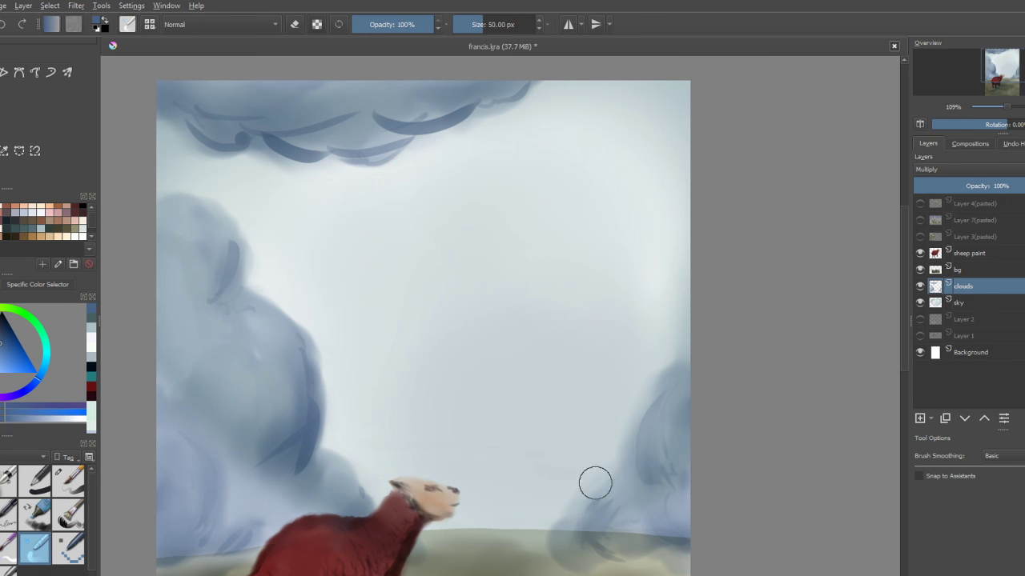
Step: Blend the shadow strokes on the left cloud's outer edge and along the upper-edge cloud's underside
{"action": "left_click_drag", "start_coordinate": [293, 410], "coordinate": [303, 403]}
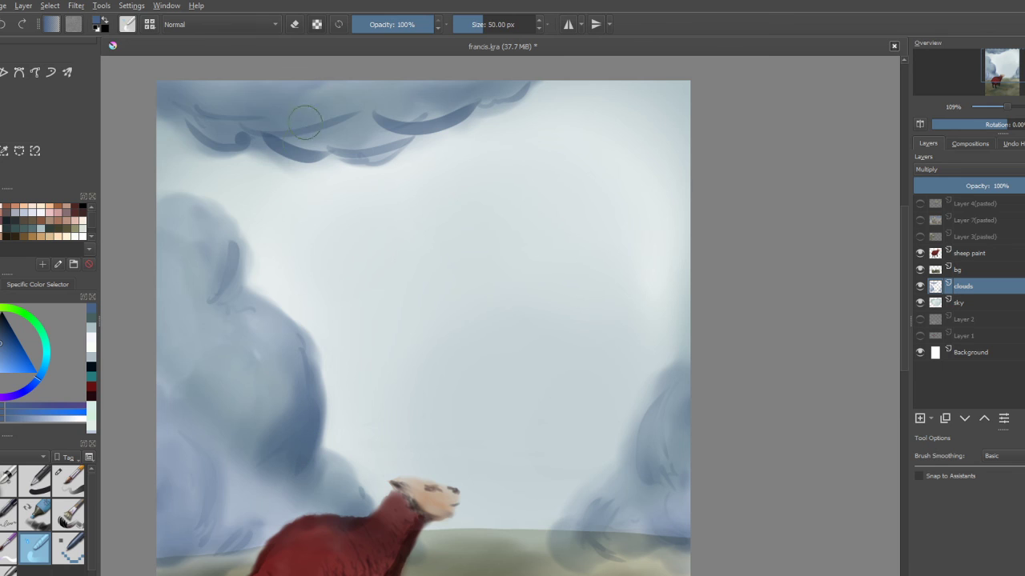
{"action": "left_click_drag", "start_coordinate": [227, 130], "coordinate": [224, 141]}
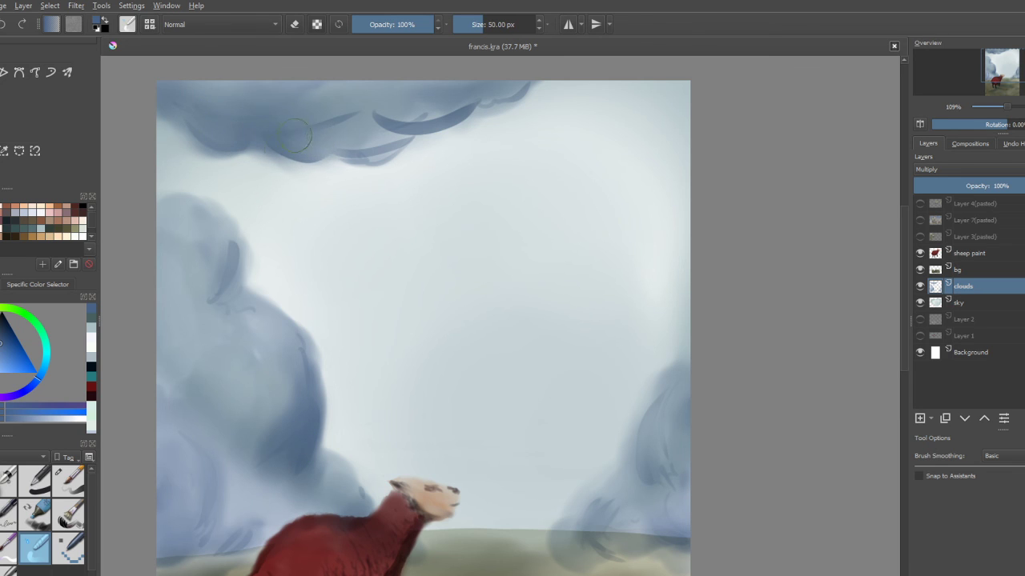
{"action": "mouse_move", "coordinate": [276, 156]}
{"action": "left_mouse_down"}
{"action": "mouse_move", "coordinate": [336, 137]}
{"action": "mouse_move", "coordinate": [419, 130]}
{"action": "mouse_move", "coordinate": [417, 112]}
{"action": "left_mouse_up"}
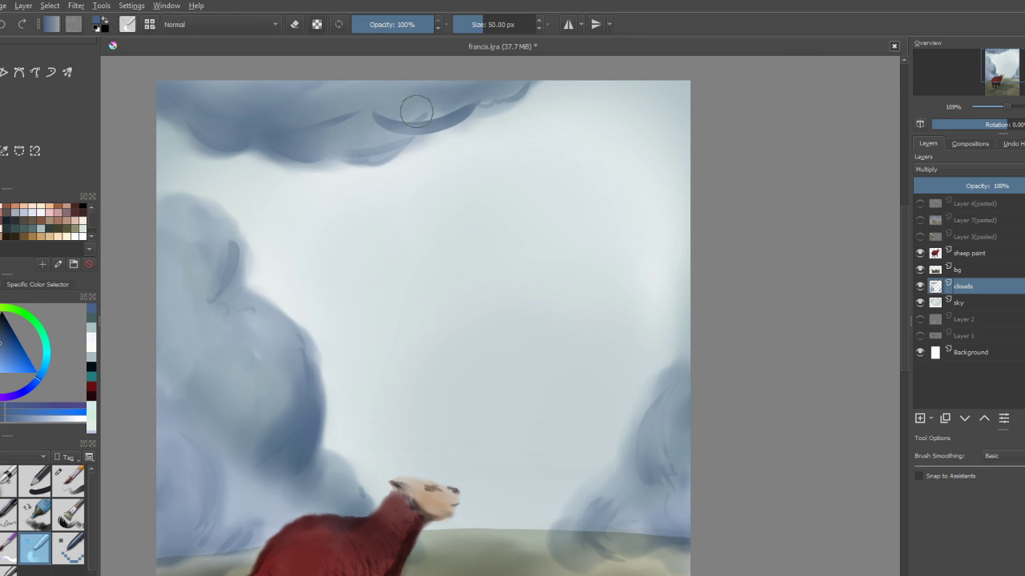
{"action": "mouse_move", "coordinate": [357, 130]}
{"action": "left_mouse_down"}
{"action": "mouse_move", "coordinate": [420, 100]}
{"action": "mouse_move", "coordinate": [494, 98]}
{"action": "mouse_move", "coordinate": [387, 123]}
{"action": "mouse_move", "coordinate": [471, 99]}
{"action": "left_mouse_up"}
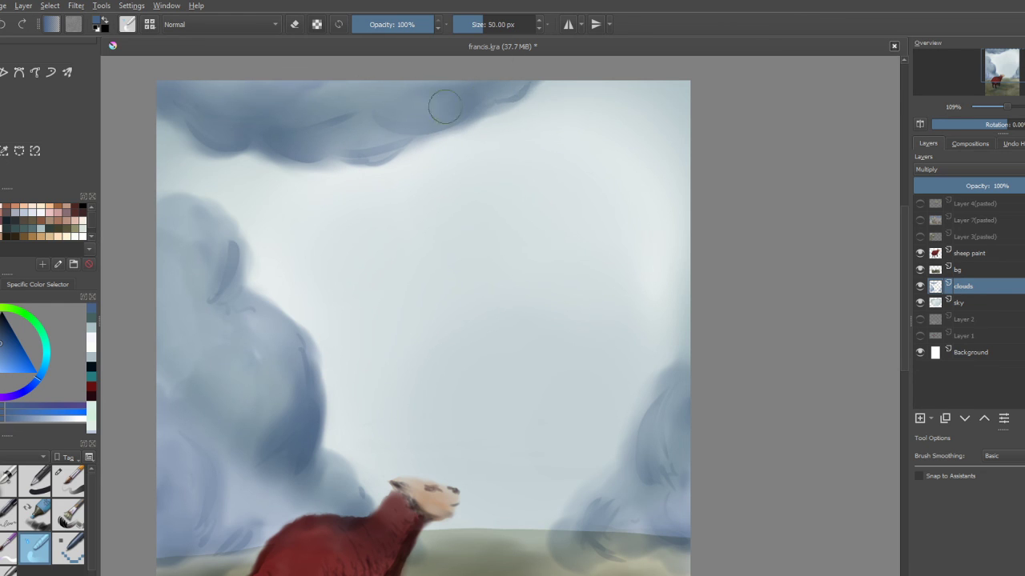
Step: Check the clouds against the whole painting and switch to the Wet_Paint brush at 44.15 px
{"action": "right_click", "coordinate": [579, 403]}
{"action": "left_click_drag", "start_coordinate": [634, 538], "coordinate": [611, 538]}
{"action": "left_click", "coordinate": [422, 442]}
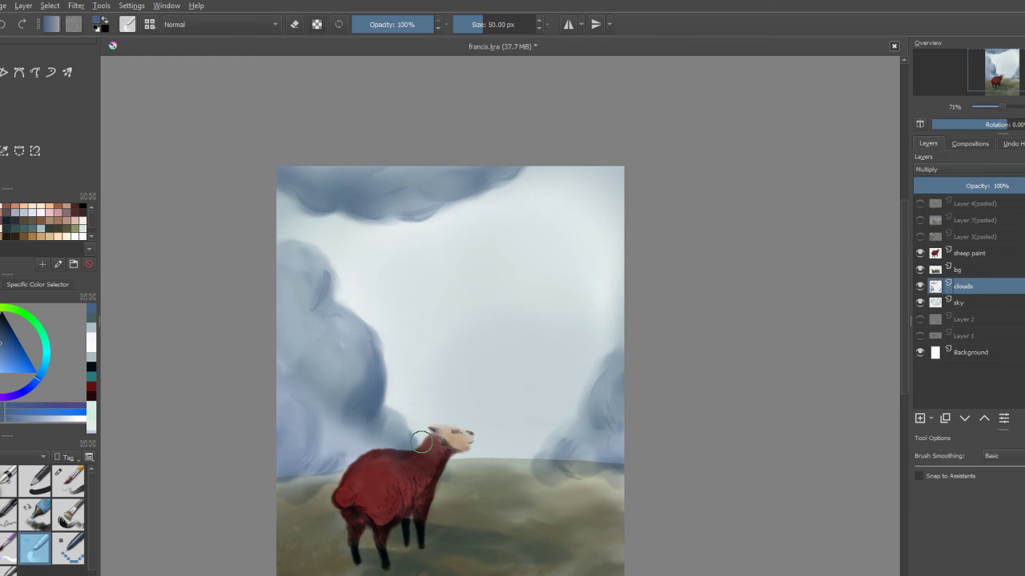
{"action": "right_click", "coordinate": [626, 436]}
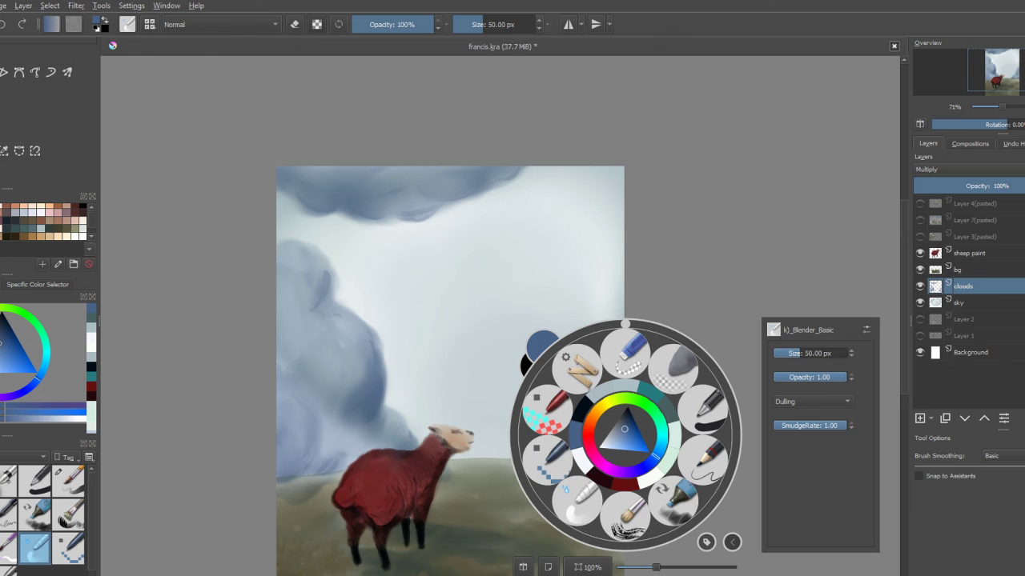
{"action": "mouse_move", "coordinate": [656, 568]}
{"action": "left_mouse_down"}
{"action": "mouse_move", "coordinate": [691, 567]}
{"action": "mouse_move", "coordinate": [666, 530]}
{"action": "mouse_move", "coordinate": [613, 553]}
{"action": "mouse_move", "coordinate": [666, 563]}
{"action": "mouse_move", "coordinate": [681, 451]}
{"action": "mouse_move", "coordinate": [645, 519]}
{"action": "mouse_move", "coordinate": [699, 570]}
{"action": "left_mouse_up"}
{"action": "left_click", "coordinate": [373, 501]}
{"action": "left_click", "coordinate": [34, 548]}
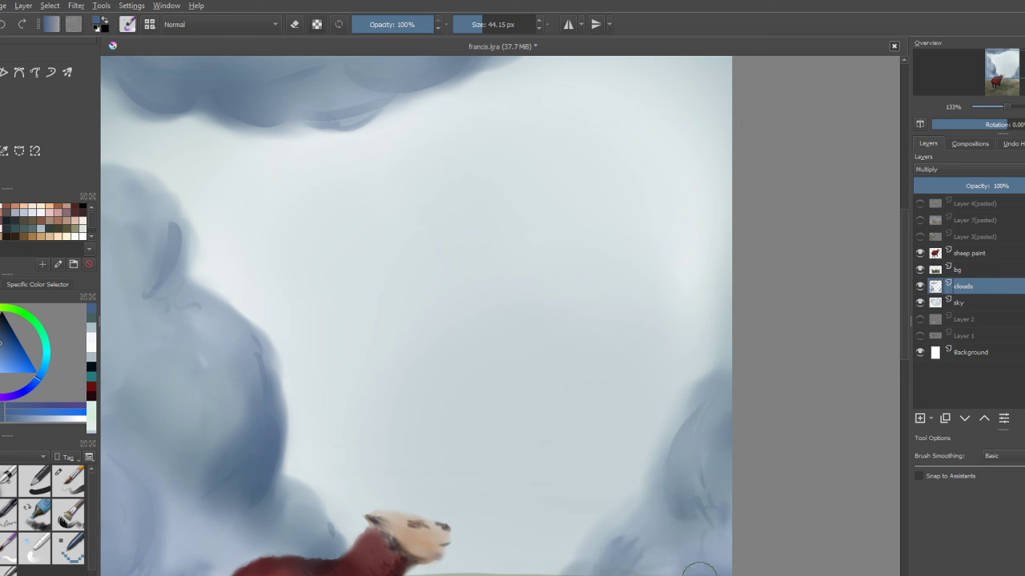
Step: Bring the full canvas into view at 61% zoom and save francis.kra
{"action": "right_click", "coordinate": [506, 410]}
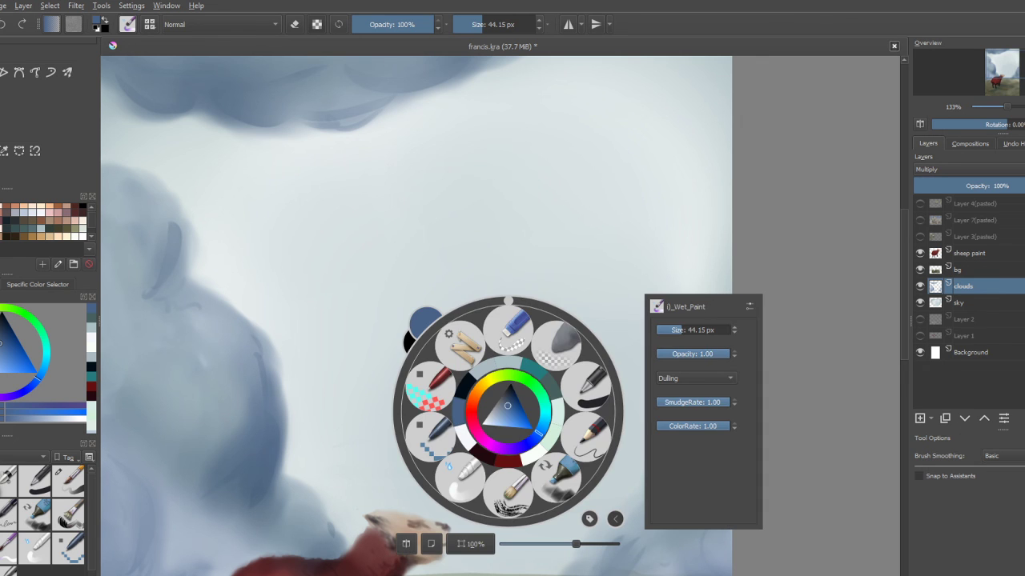
{"action": "left_click_drag", "start_coordinate": [576, 544], "coordinate": [533, 544]}
{"action": "left_click", "coordinate": [606, 563]}
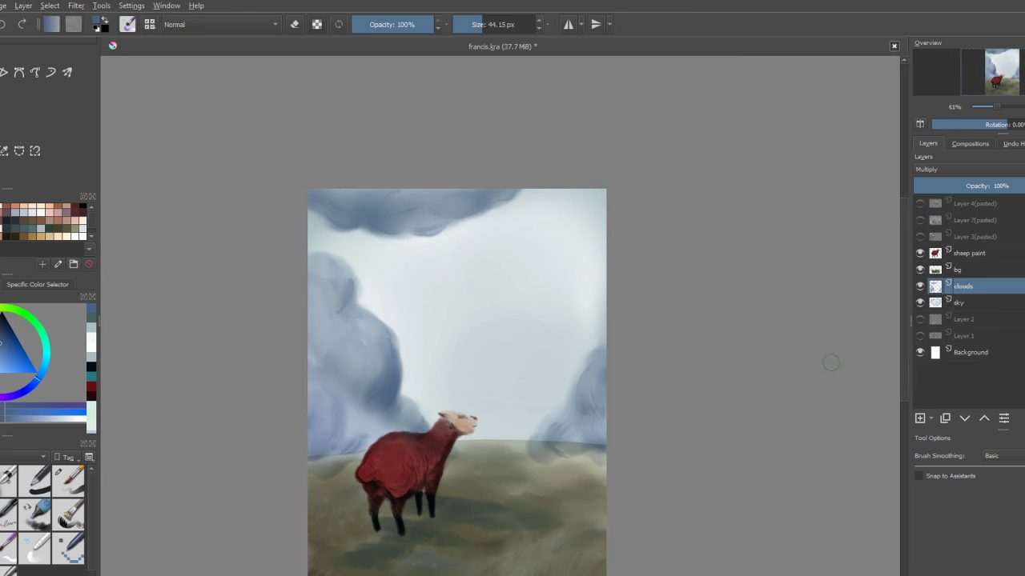
{"action": "left_click_drag", "start_coordinate": [903, 375], "coordinate": [904, 408]}
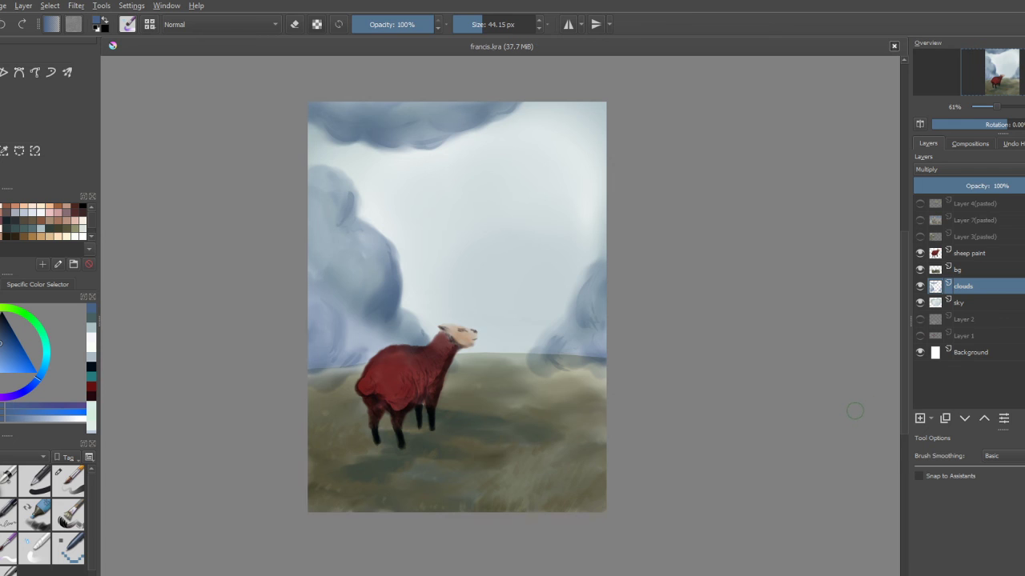